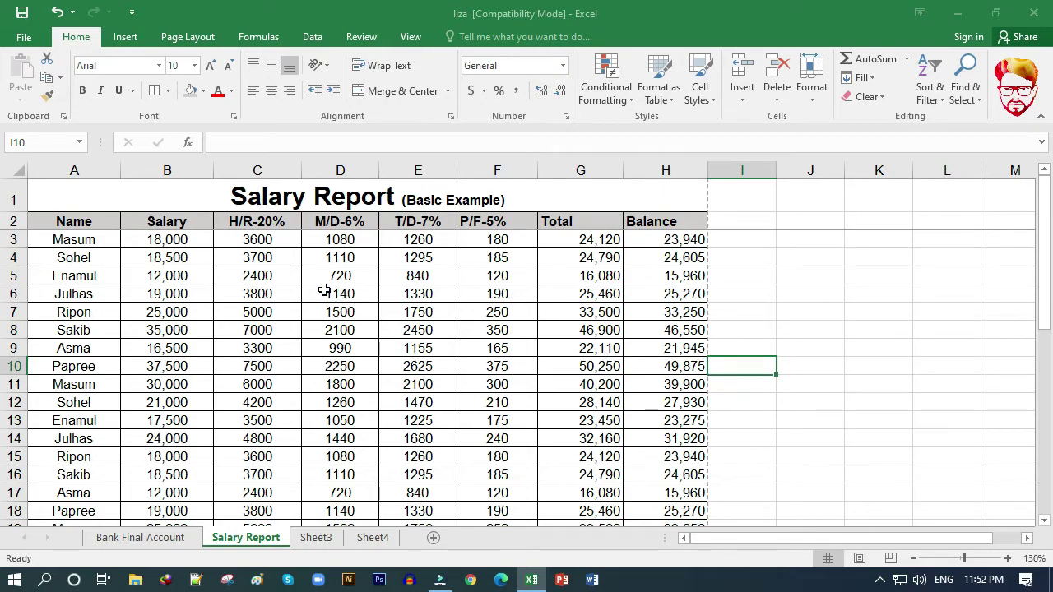
- Enter a phone-style number with a leading zero in A39 and confirm Excel dropped the zero
scroll(428, 277, "down", 1)
scroll(428, 277, "down", 2)
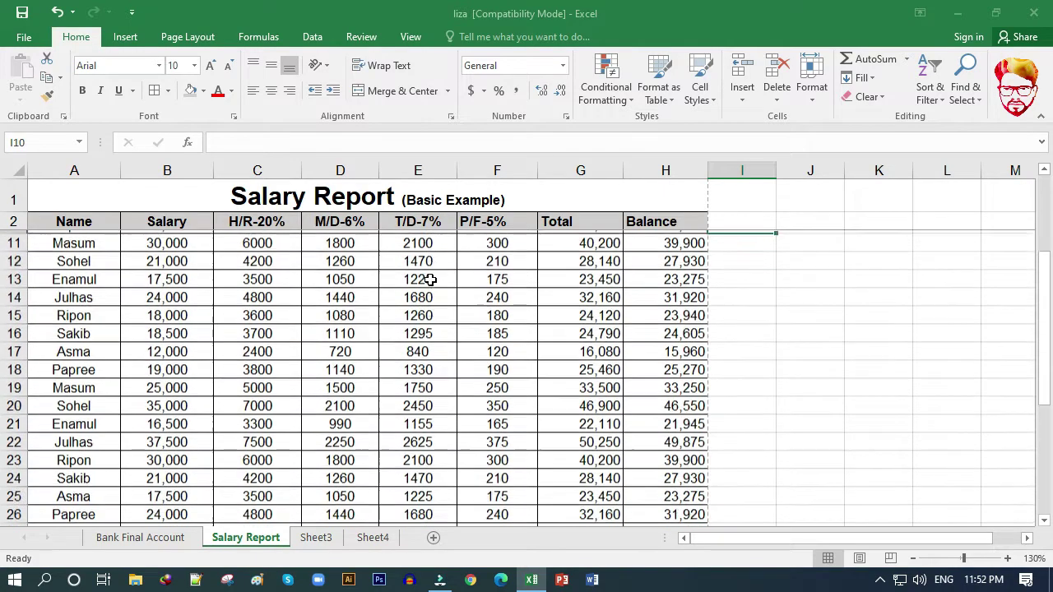
scroll(429, 278, "down", 2)
scroll(430, 279, "down", 3)
scroll(364, 287, "down", 1)
scroll(329, 297, "down", 1)
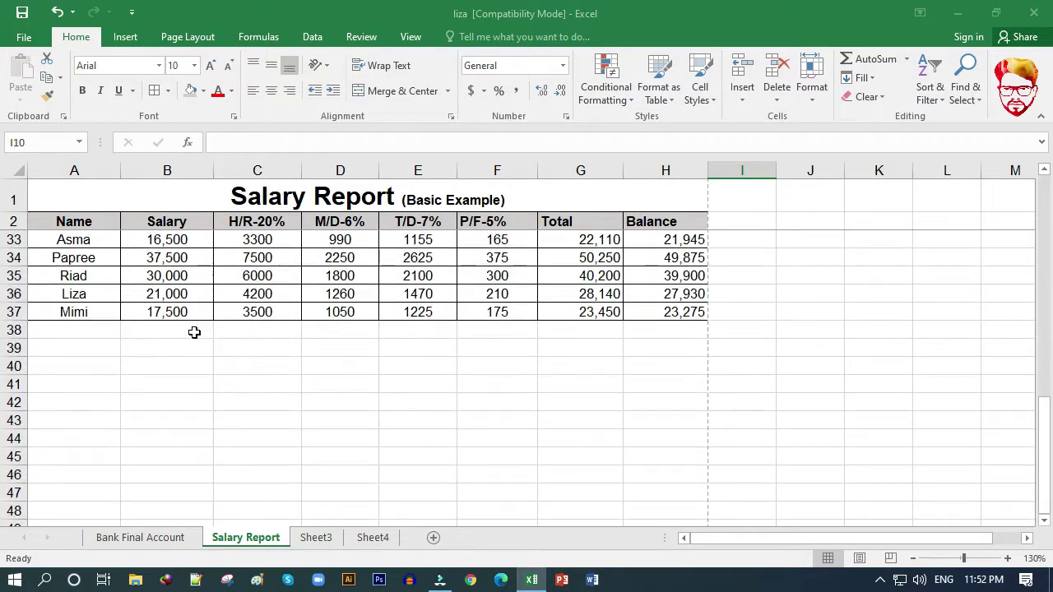
left_click(88, 351)
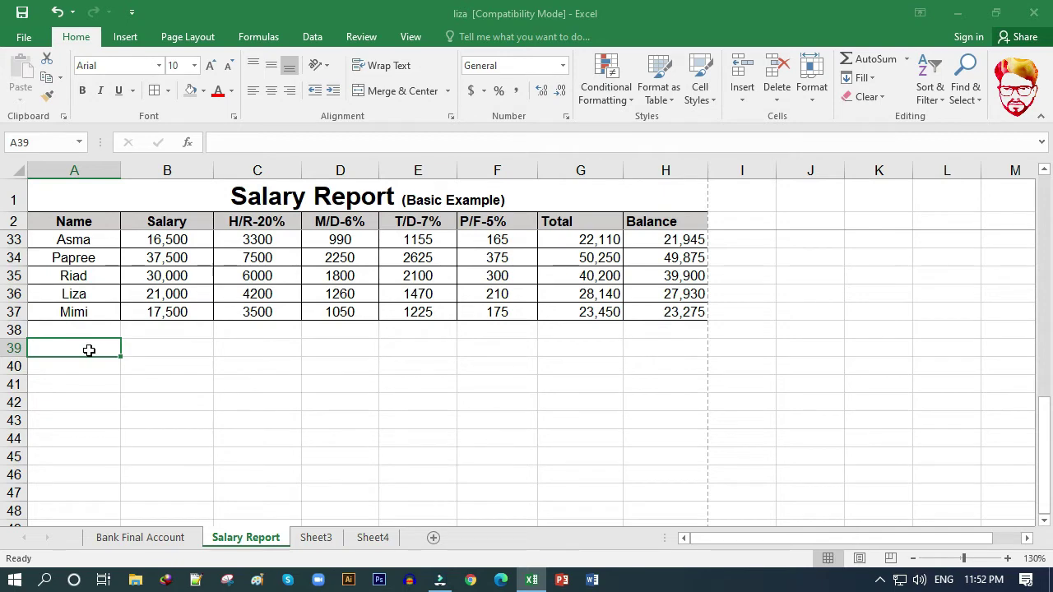
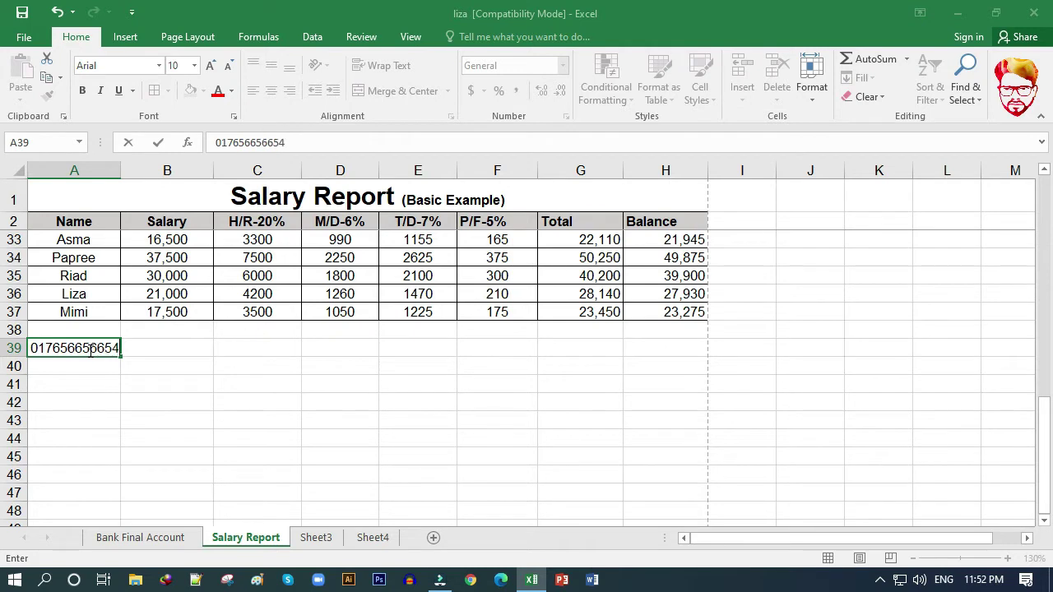
left_click(314, 406)
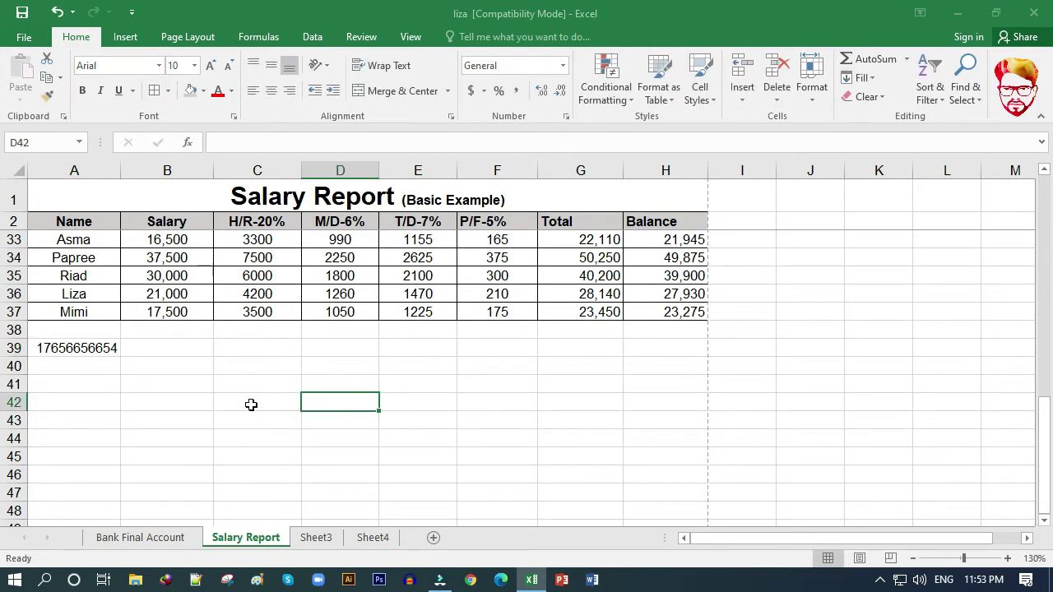
left_click(51, 347)
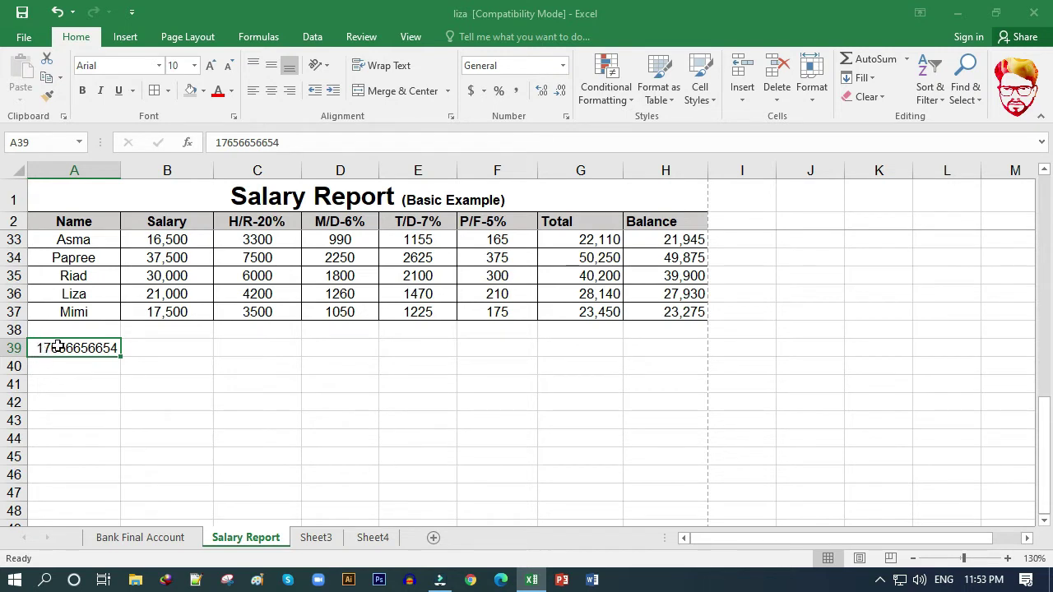
left_click(153, 346)
left_click(80, 347)
- Format cells A39:A48 with the Text number format
left_click_drag(72, 348, 70, 520)
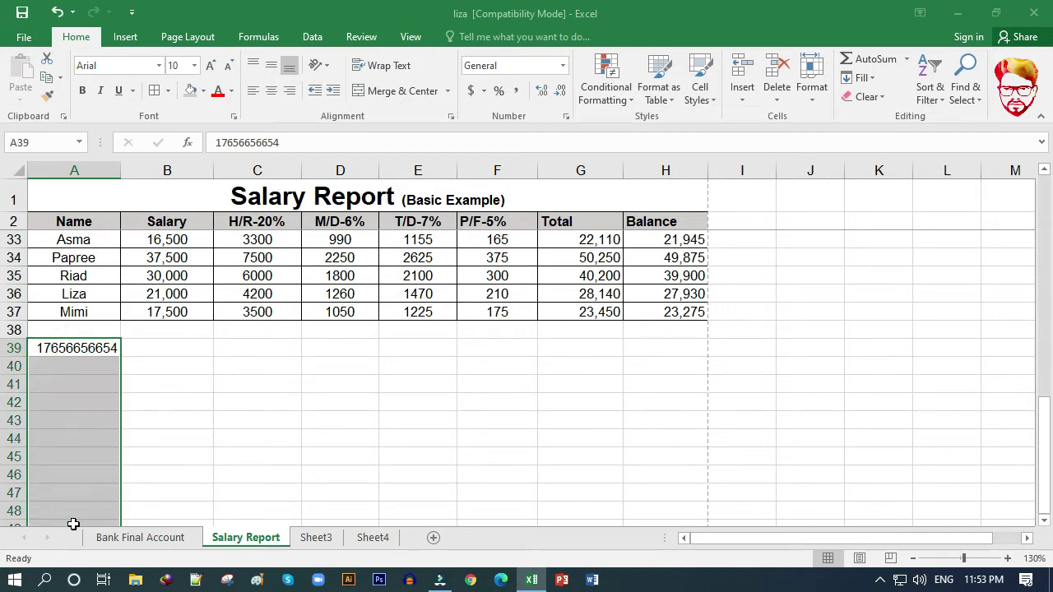
left_click(564, 65)
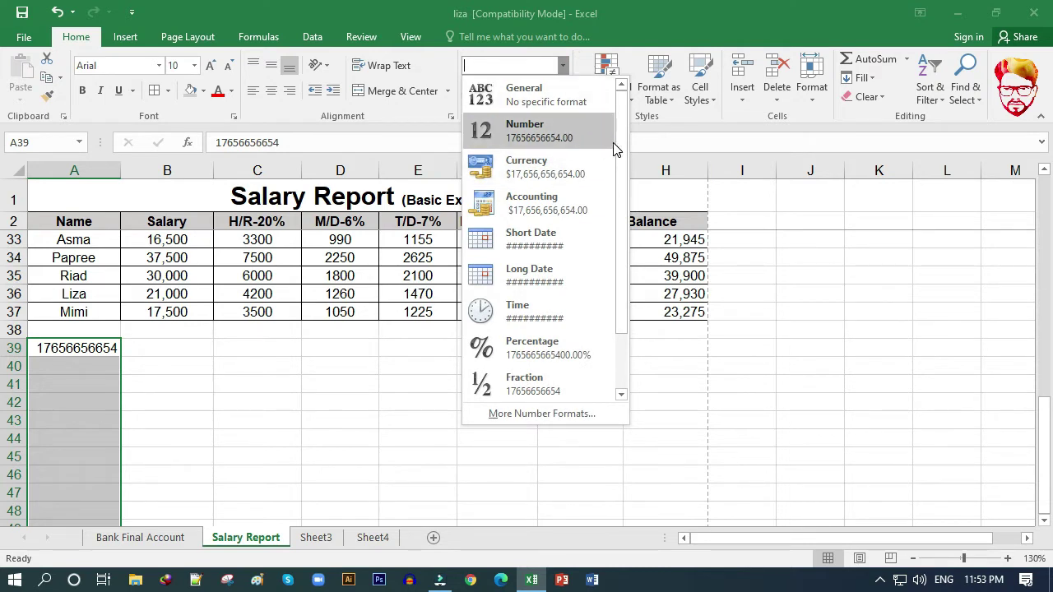
left_click_drag(616, 160, 621, 226)
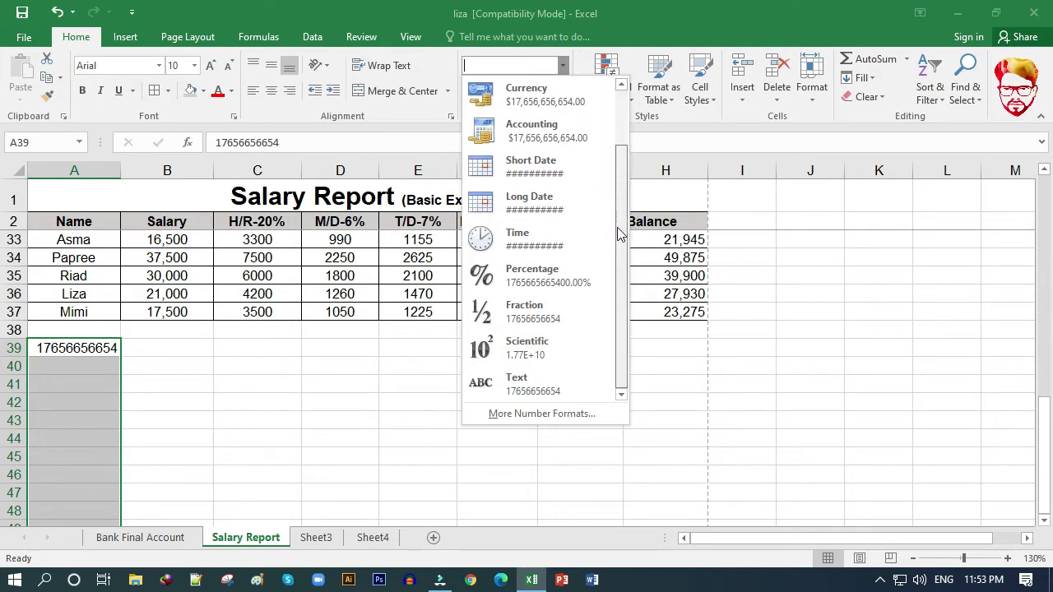
left_click(518, 393)
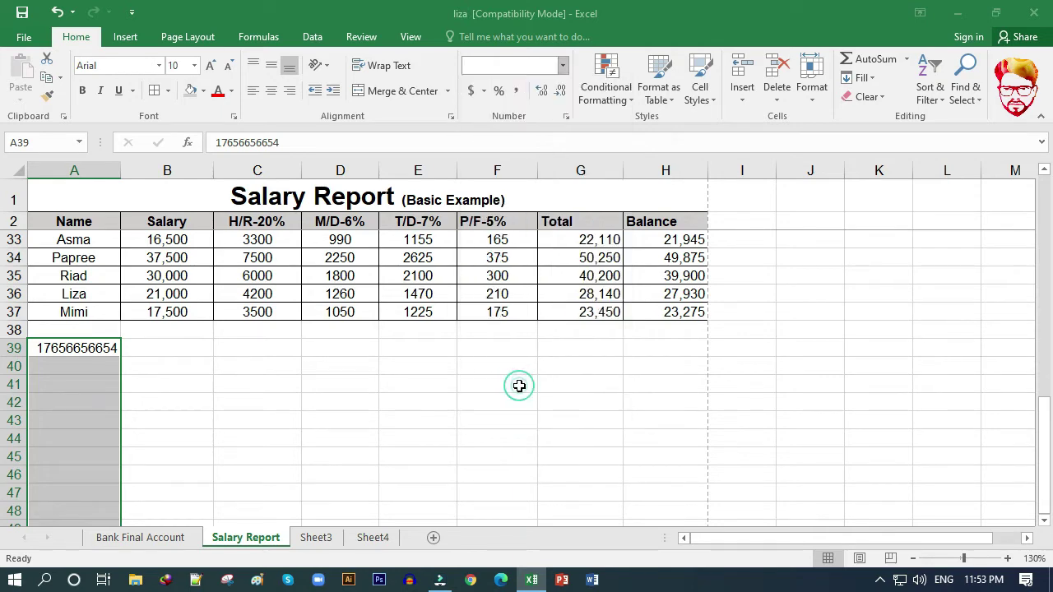
- Enter a phone-style number in A40 and restore the leading zero in A39
left_click(46, 368)
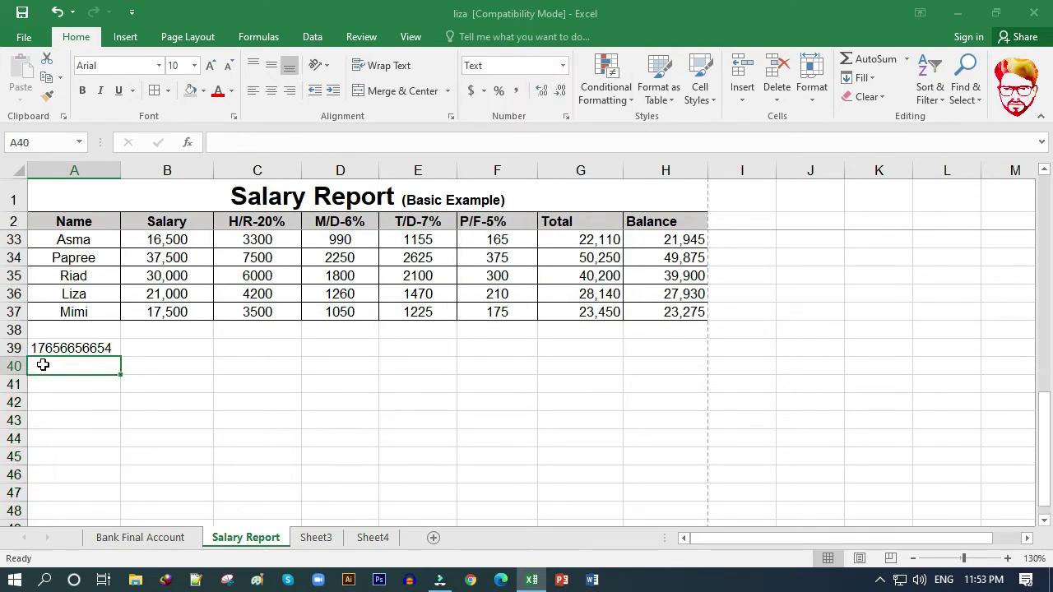
type("017")
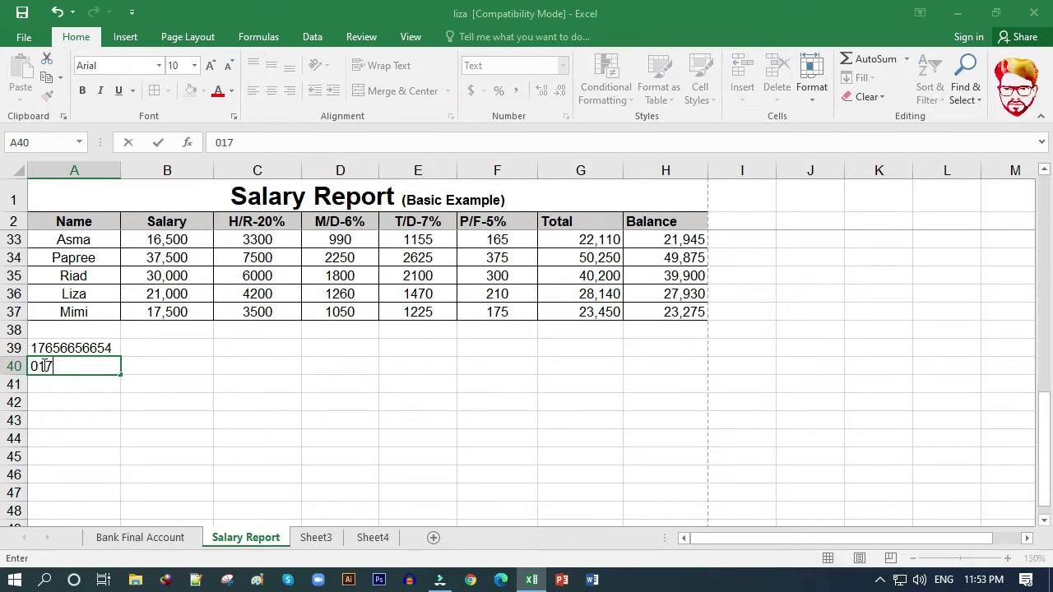
type("65656")
key("Return")
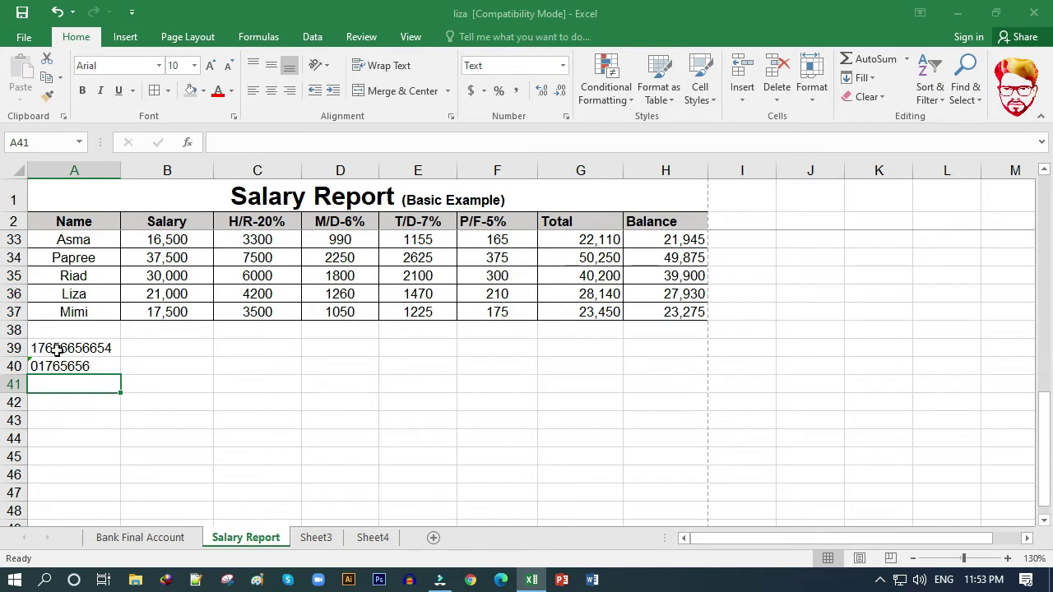
left_click(62, 348)
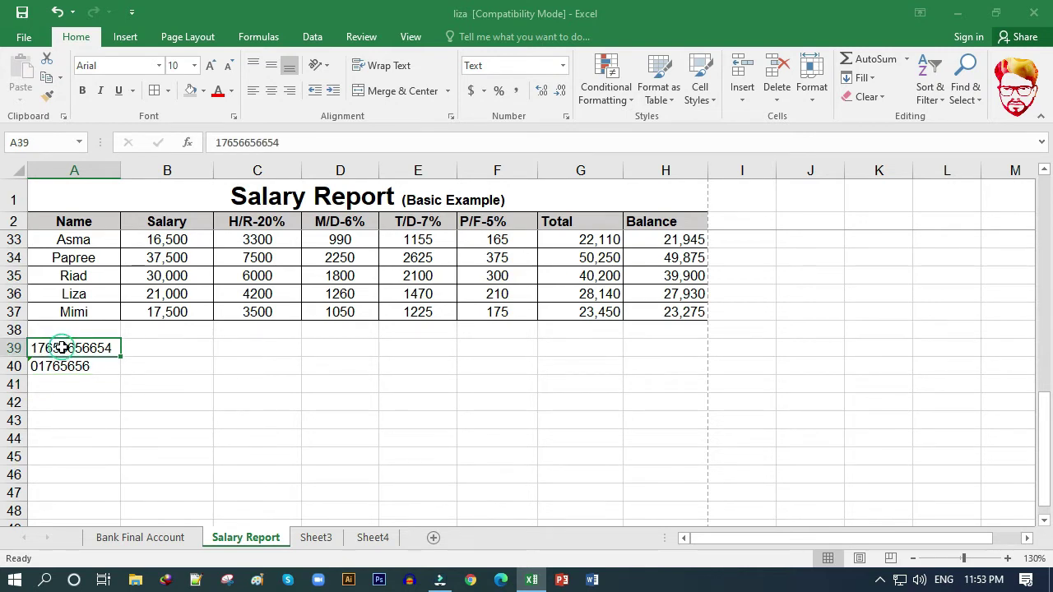
left_click(214, 142)
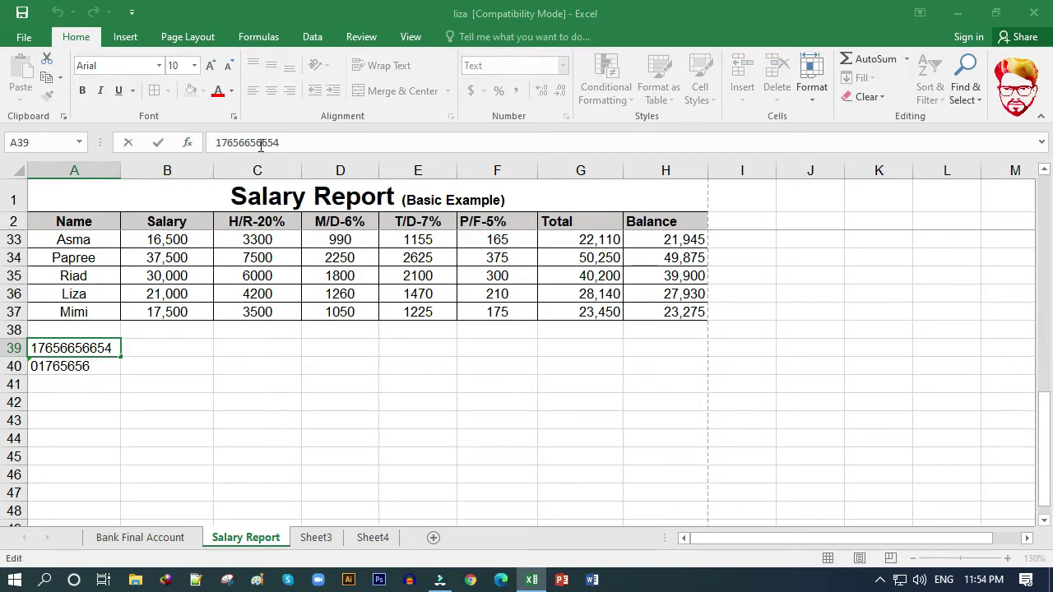
type("0")
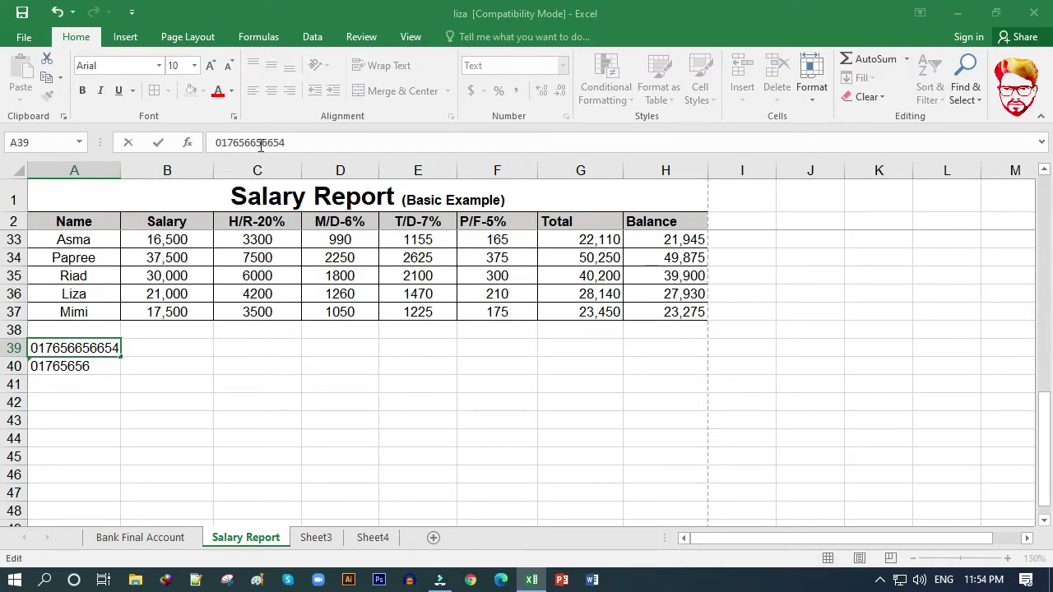
key("Return")
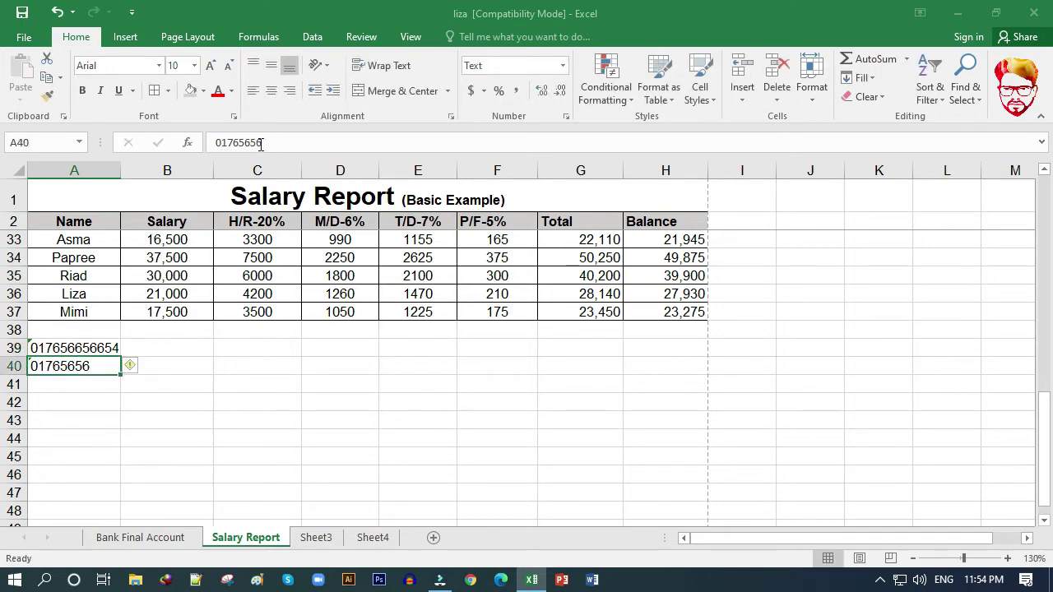
- Enter a third phone-style number in A41 and prefix it with a leading zero
left_click(222, 143)
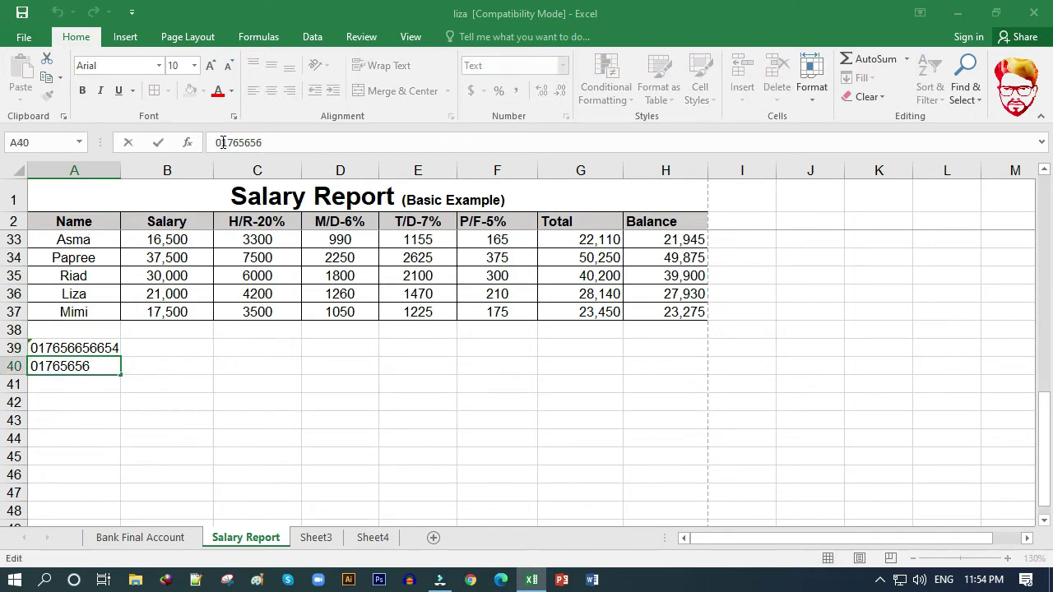
left_click(65, 384)
type("1")
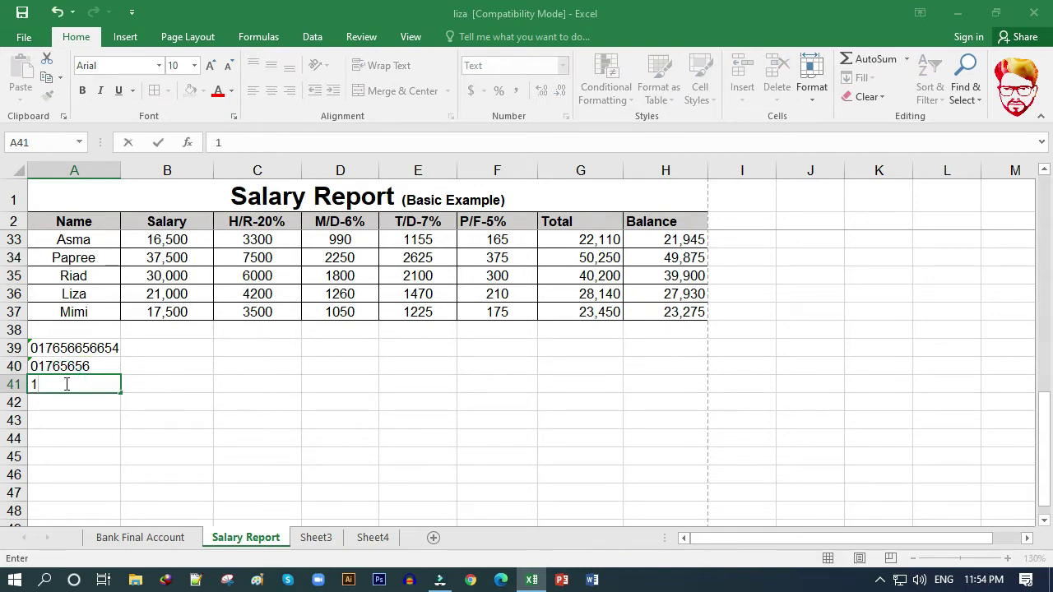
type("68798789465")
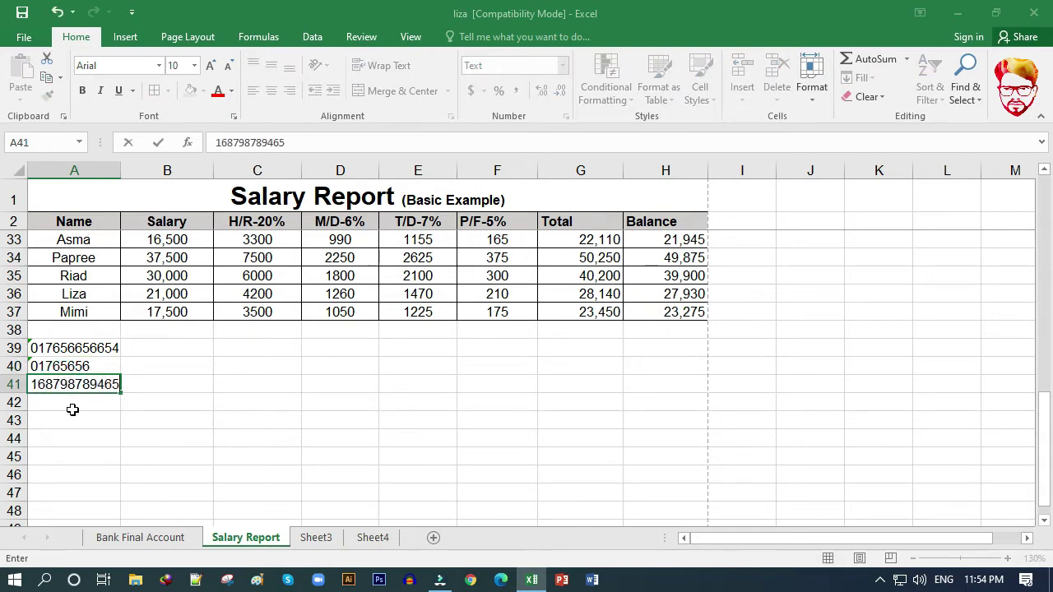
left_click(69, 408)
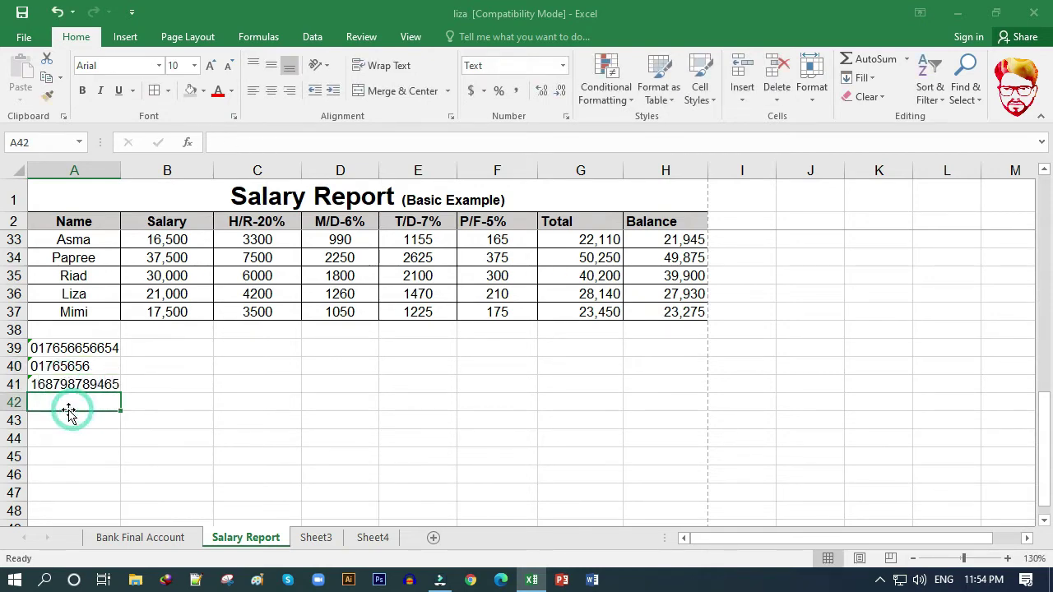
left_click(35, 384)
double_click(44, 384)
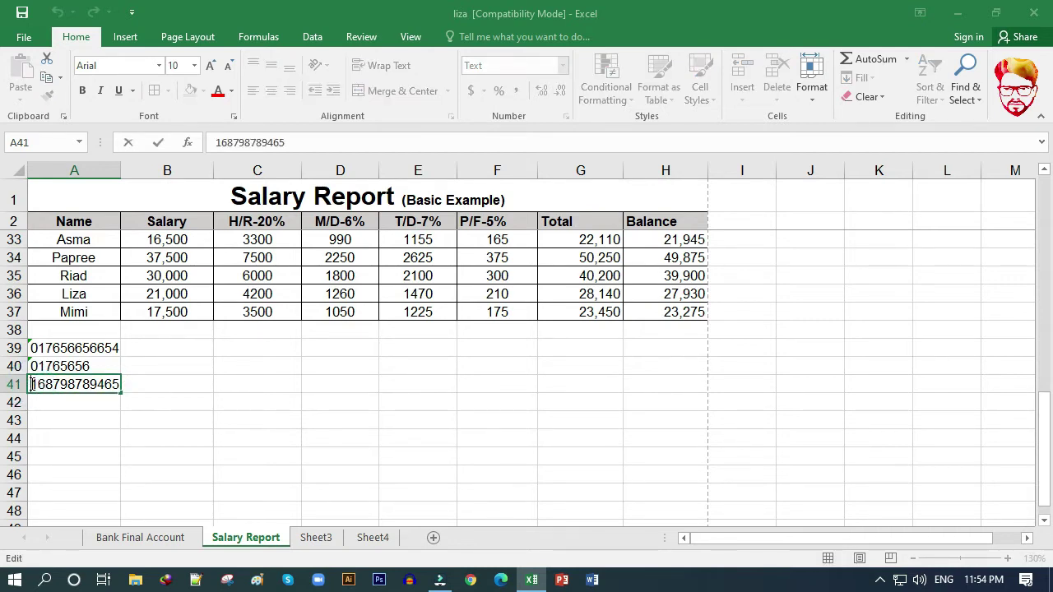
type("0")
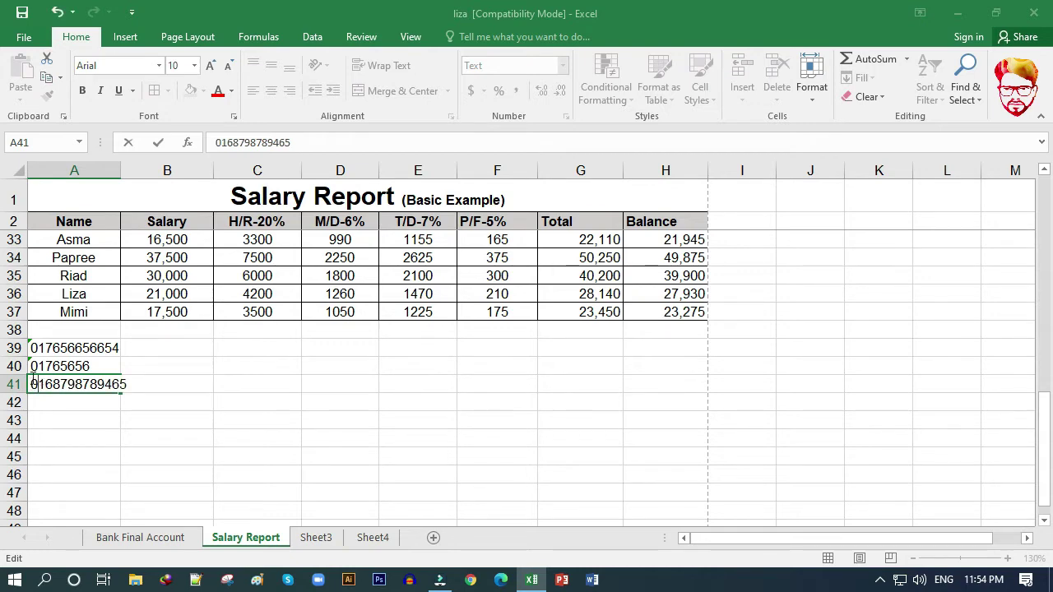
left_click(288, 415)
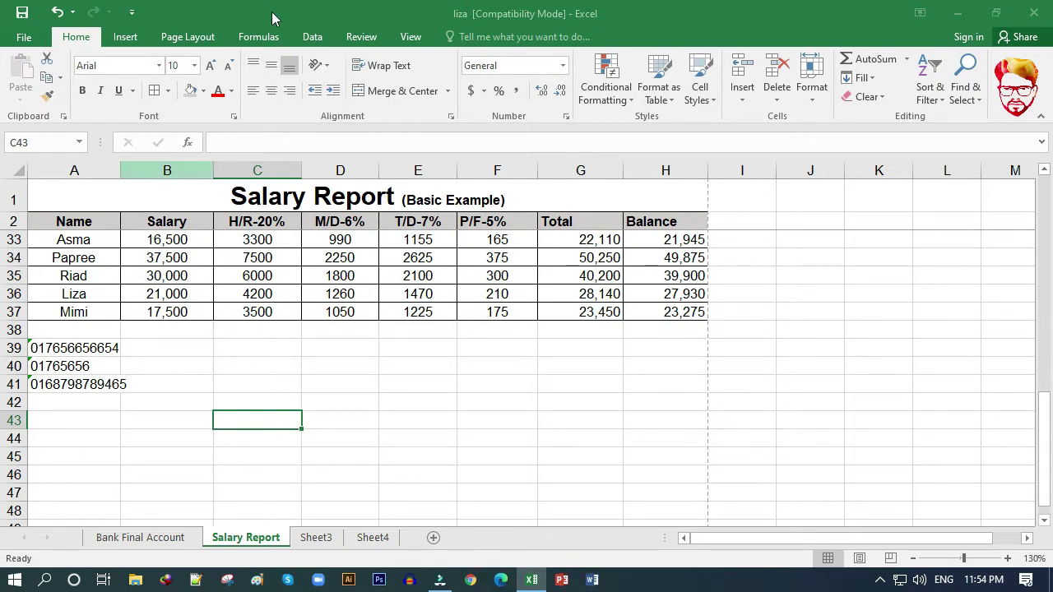
left_click(563, 70)
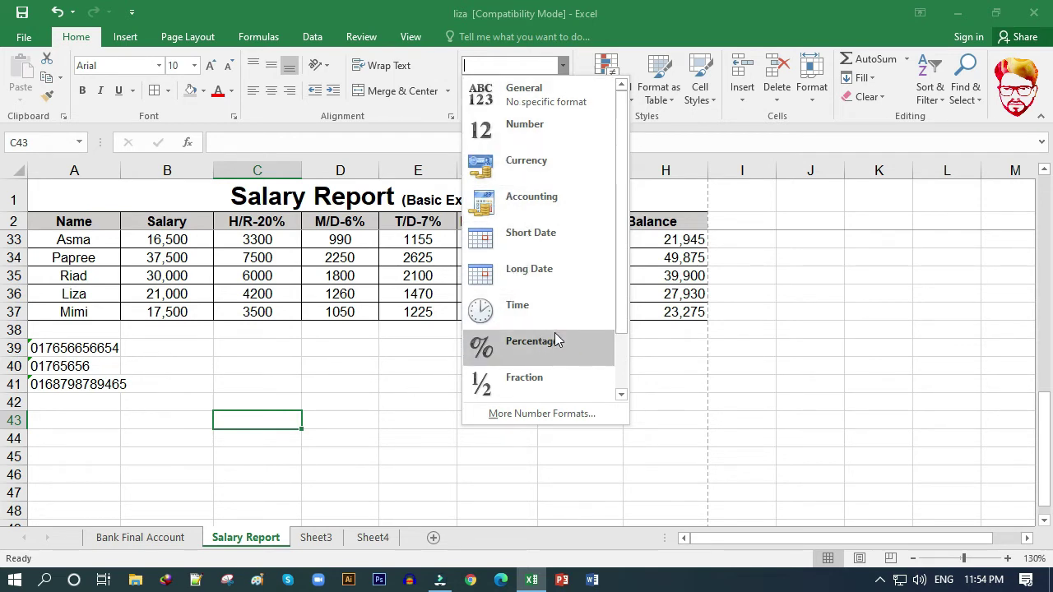
left_click(631, 22)
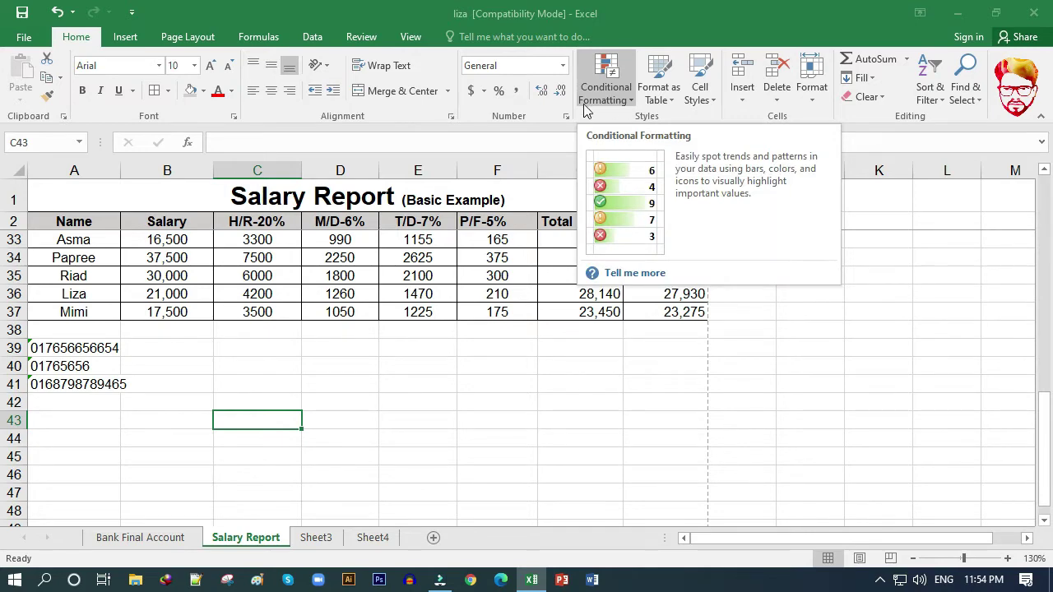
left_click(159, 312)
scroll(159, 312, "up", 7)
scroll(160, 312, "up", 3)
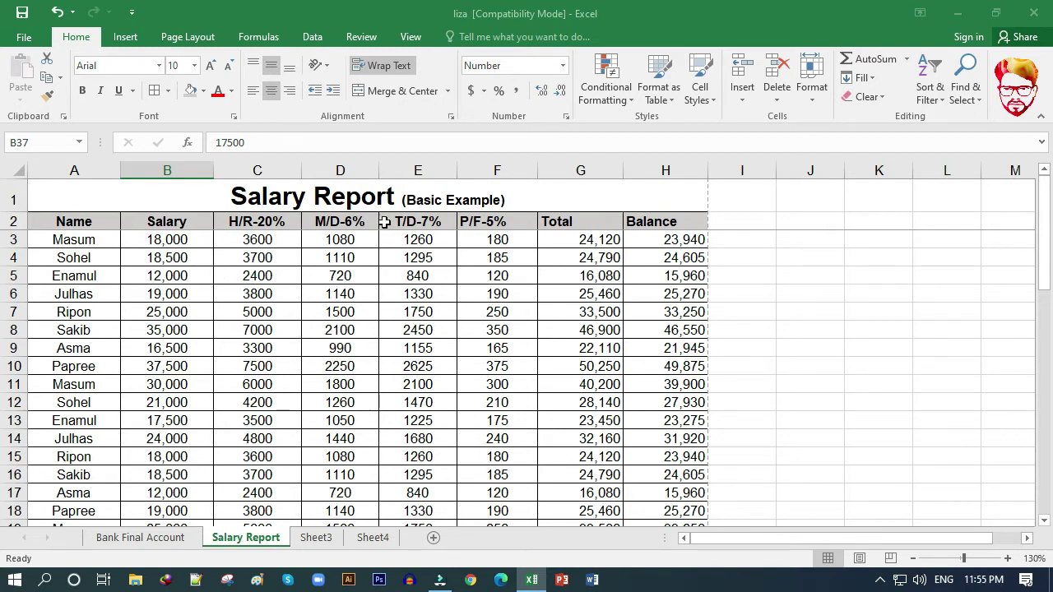
- Apply magenta Gradient Fill data bars to the salary table range A3:H15
left_click(43, 238)
mouse_move(43, 238)
left_mouse_down()
mouse_move(663, 303)
mouse_move(670, 366)
left_mouse_up()
left_click_drag(665, 420, 663, 458)
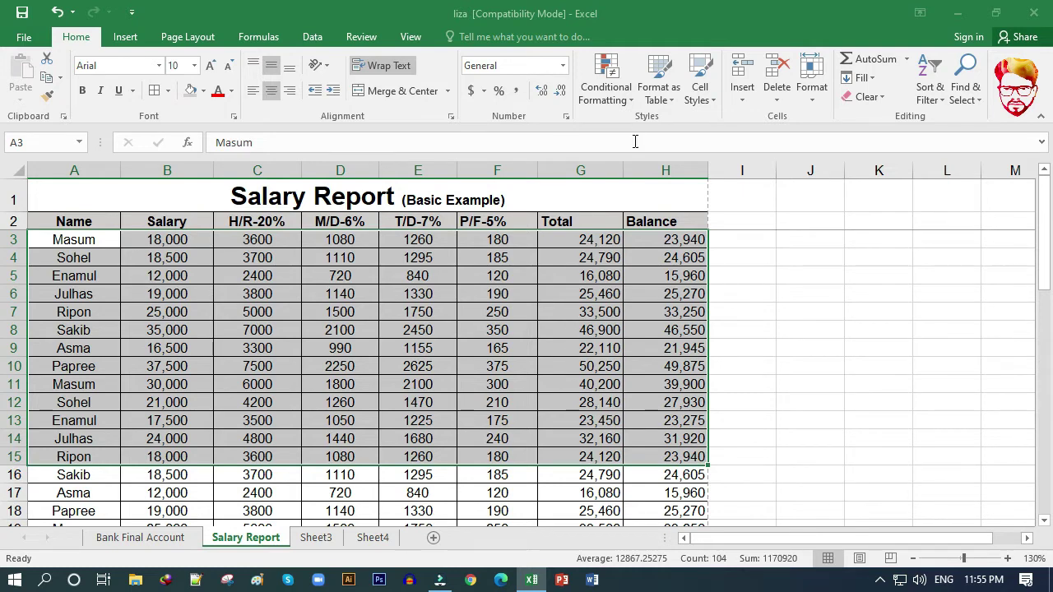
left_click(620, 93)
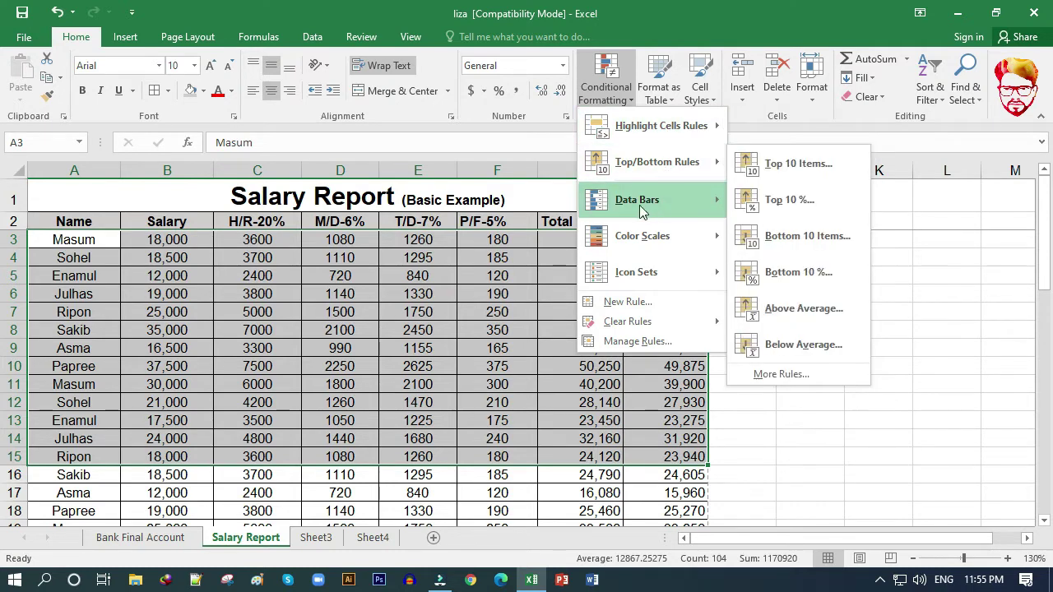
mouse_move(637, 200)
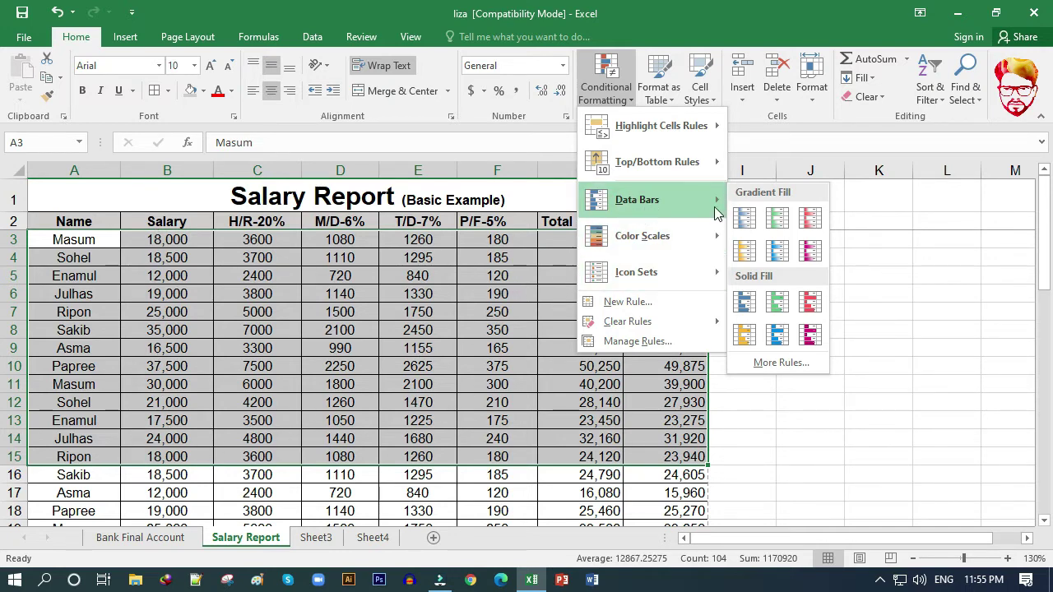
left_click(814, 258)
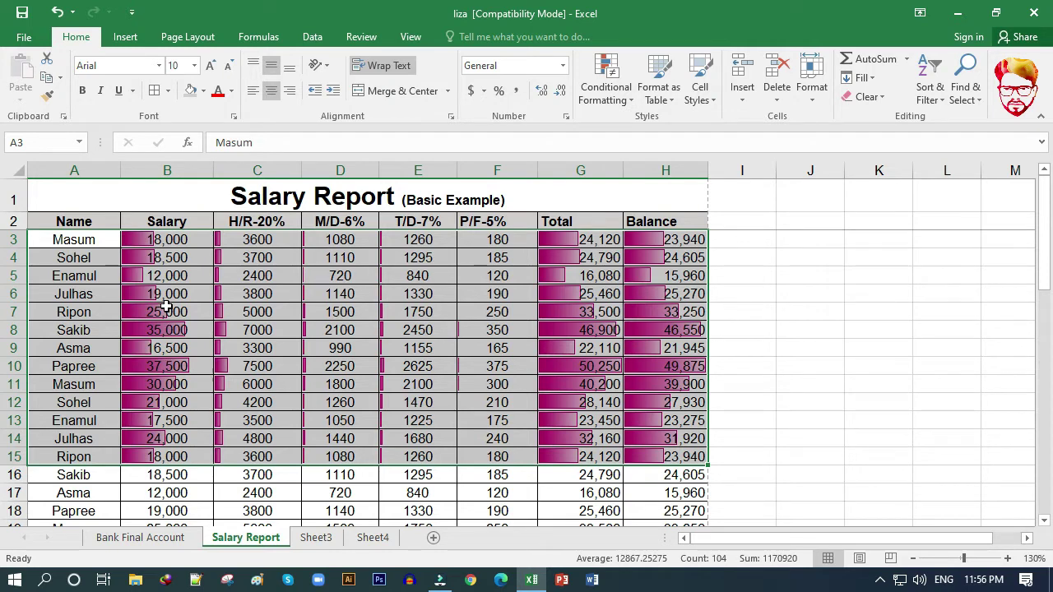
left_click(24, 37)
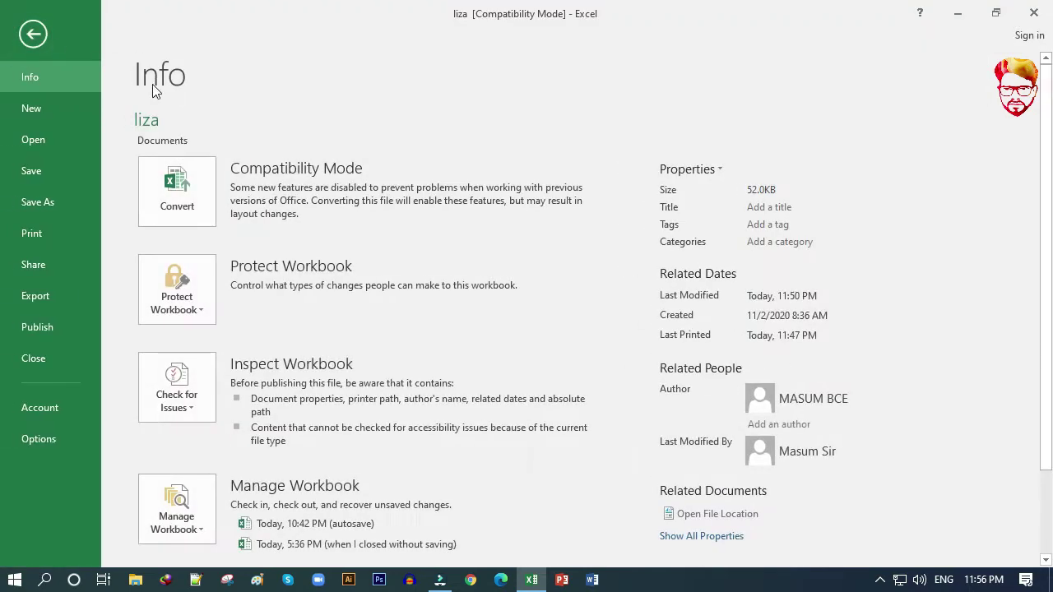
left_click(49, 239)
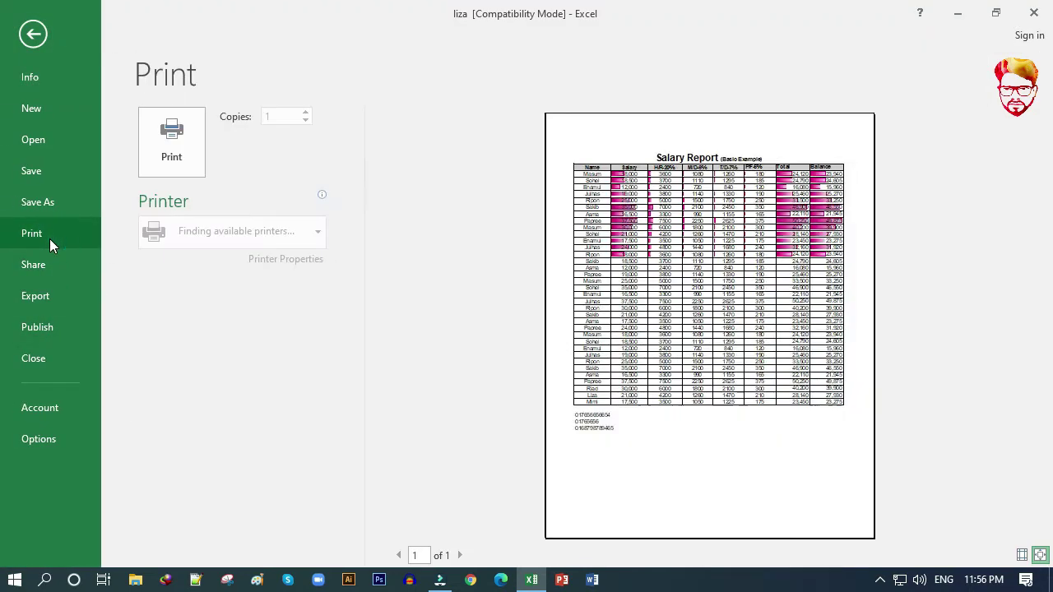
left_click(781, 258)
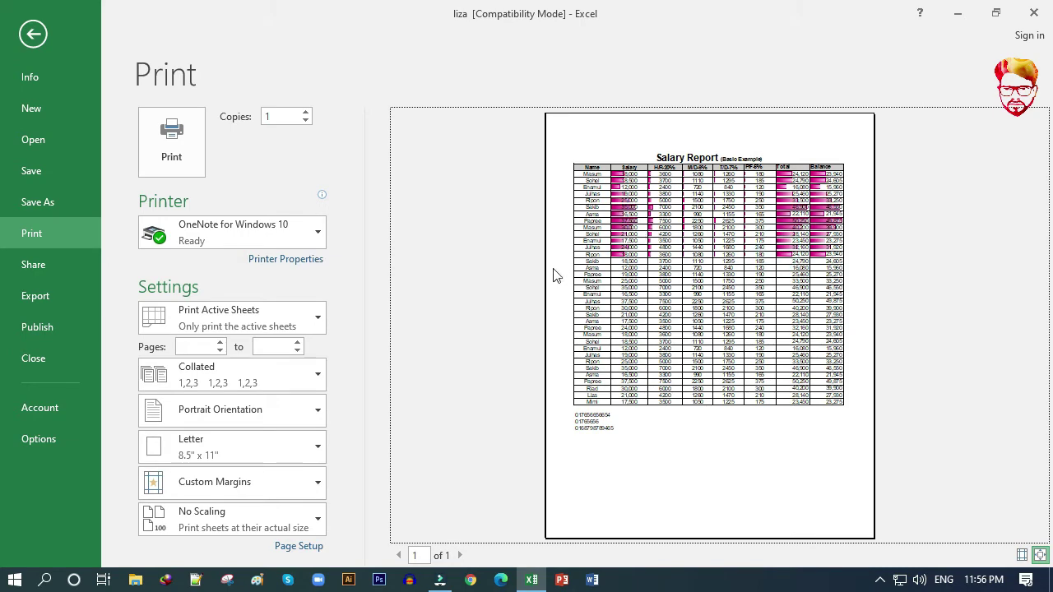
left_click(33, 34)
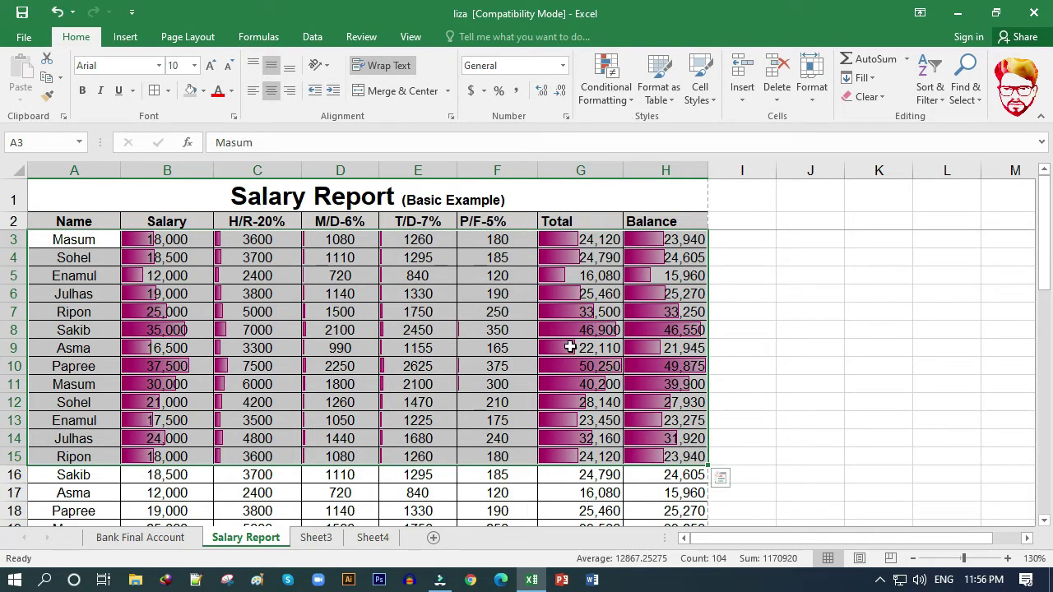
left_click(615, 100)
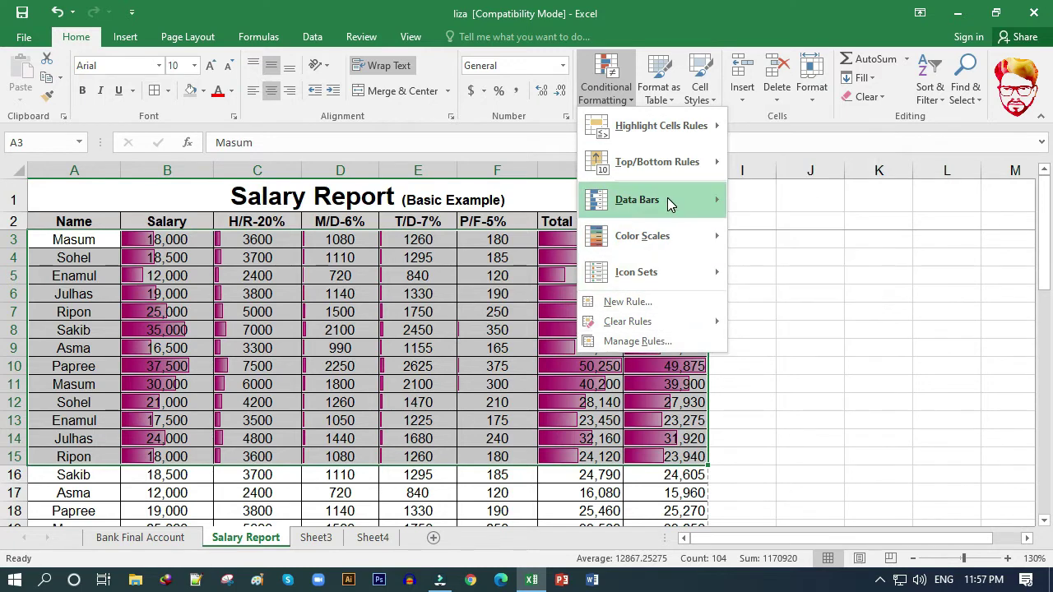
mouse_move(636, 200)
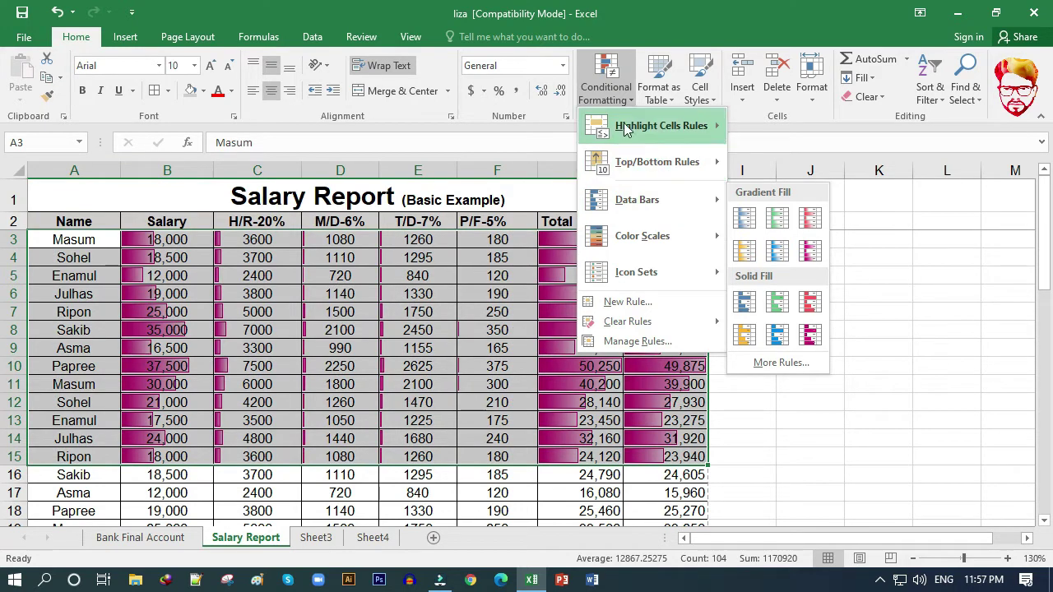
left_click(605, 91)
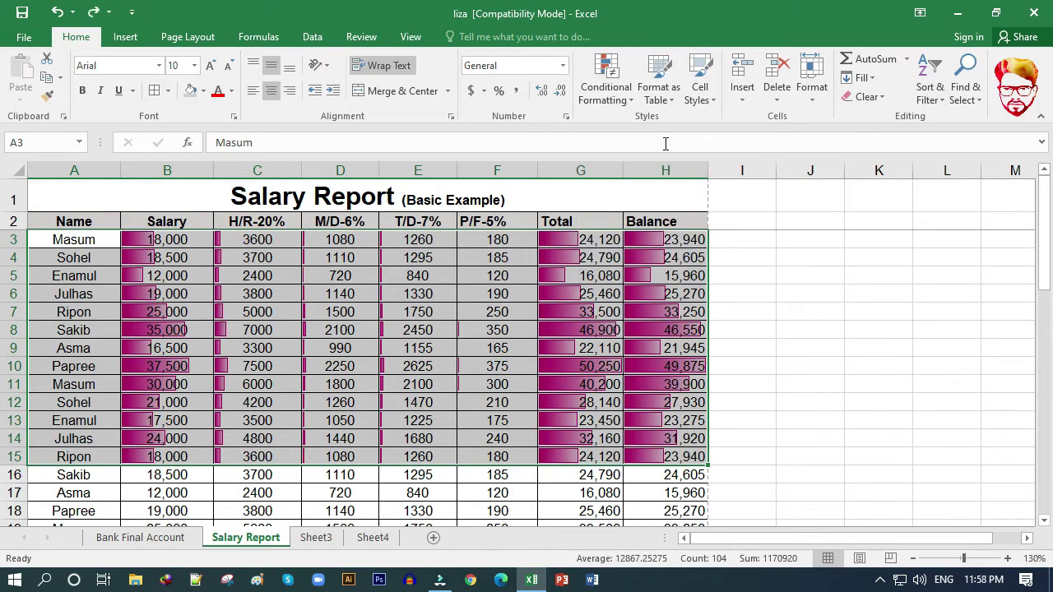
- Check the table styles, then preview the green Accent6 cell style on rows 3–15
left_click(666, 97)
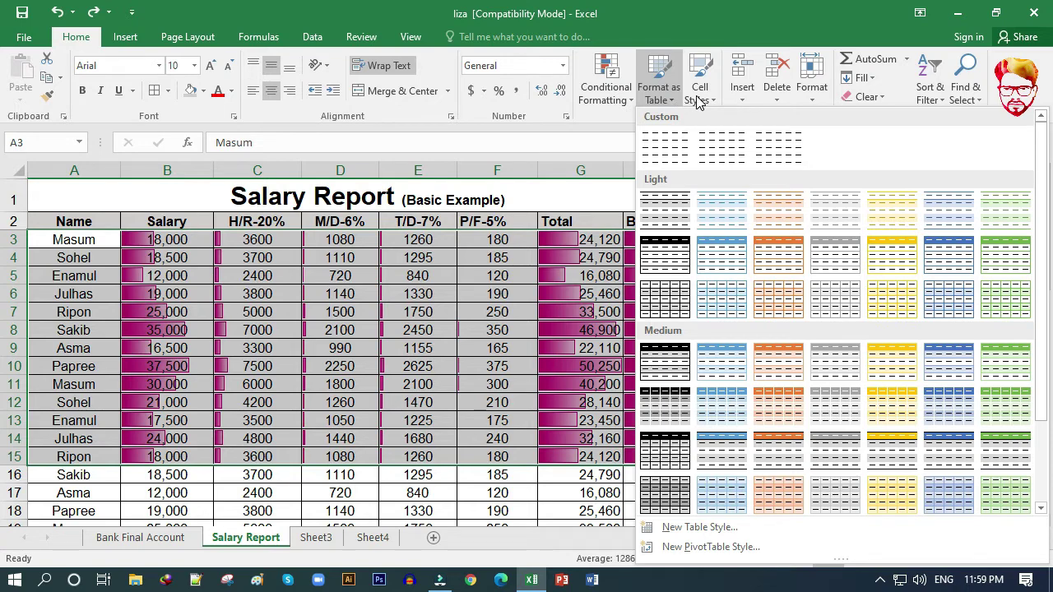
left_click(700, 92)
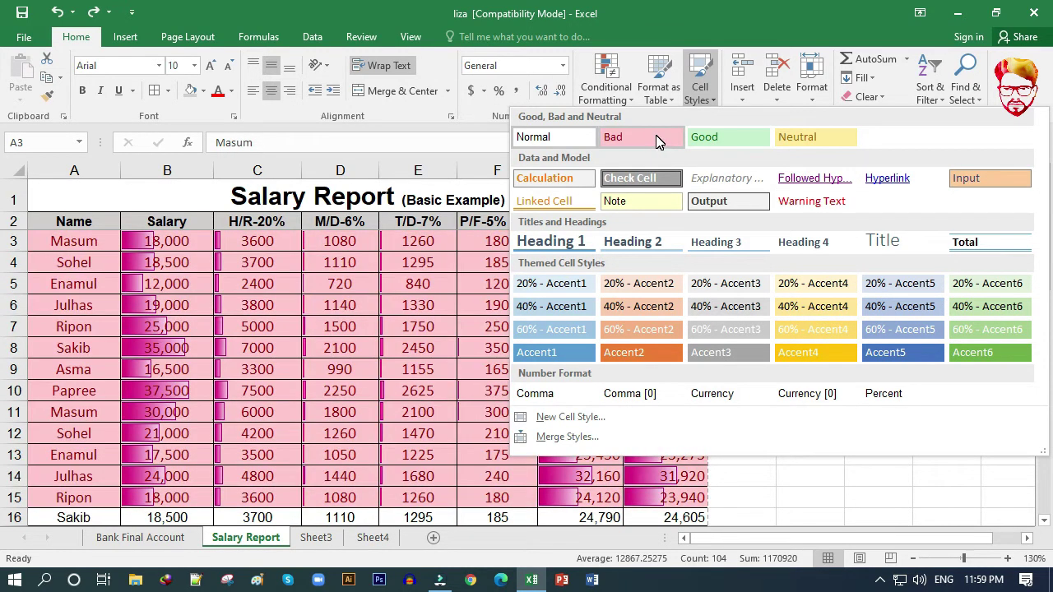
left_click(973, 355)
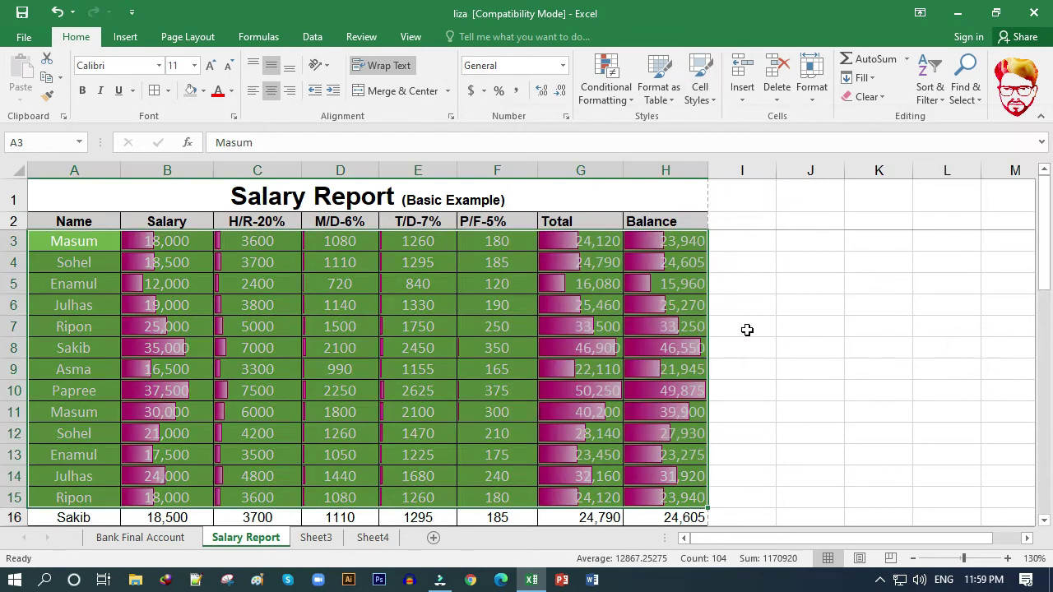
scroll(426, 365, "down", 1)
scroll(426, 364, "down", 2)
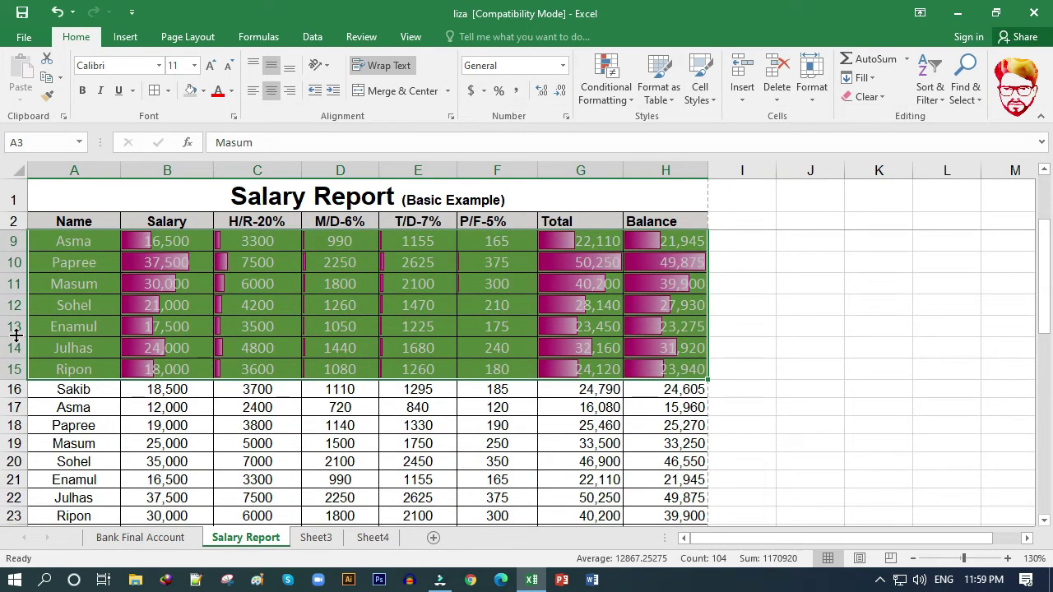
scroll(576, 364, "up", 1)
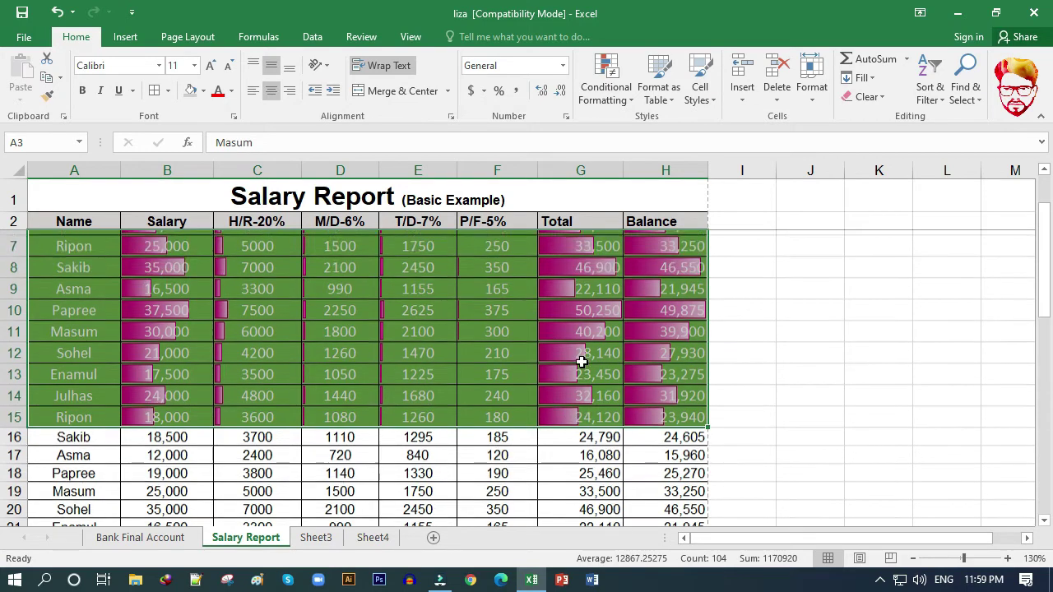
scroll(576, 364, "up", 2)
left_click(78, 261)
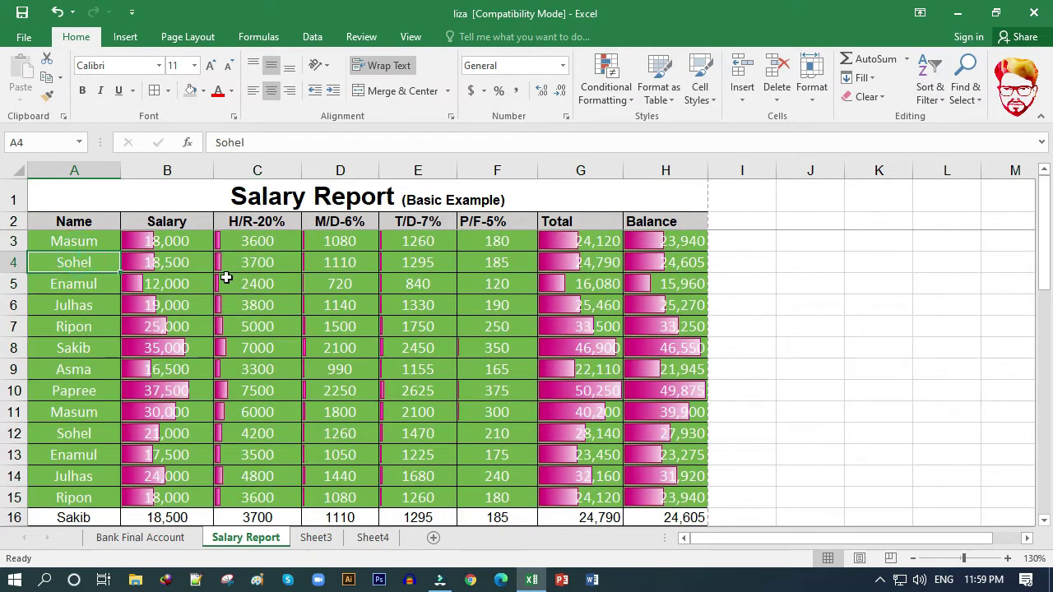
left_click(419, 306)
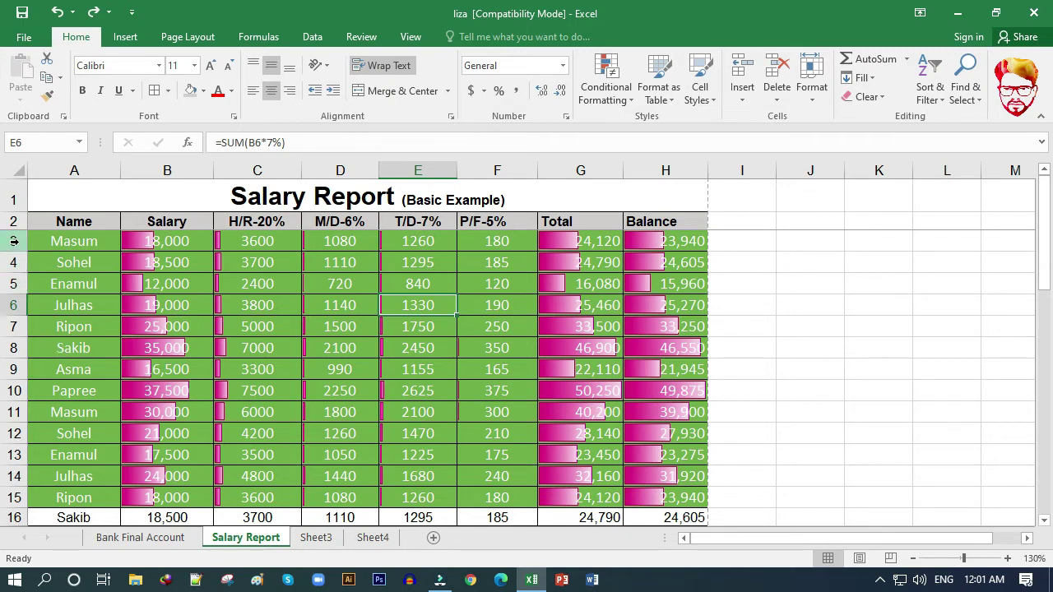
left_click(76, 241)
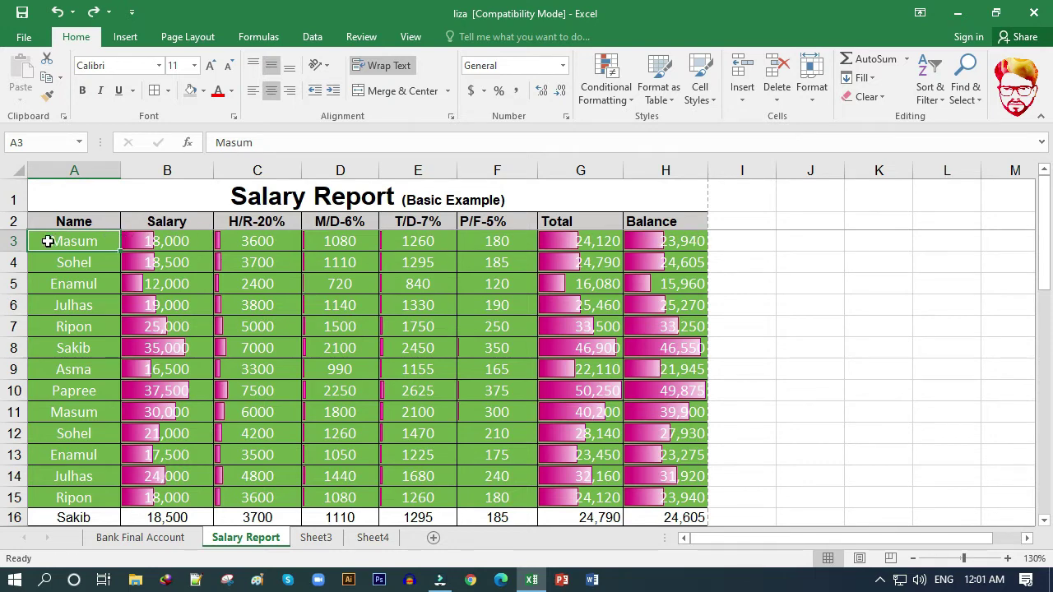
- Insert two blank rows (3 and 4) above Masum's row
left_click(13, 240)
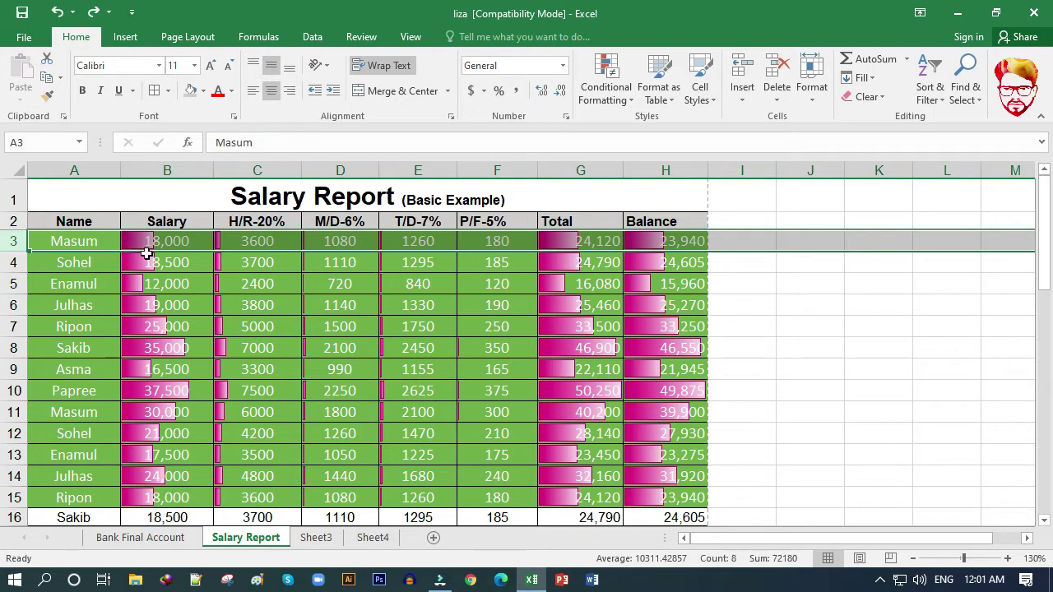
left_click(744, 92)
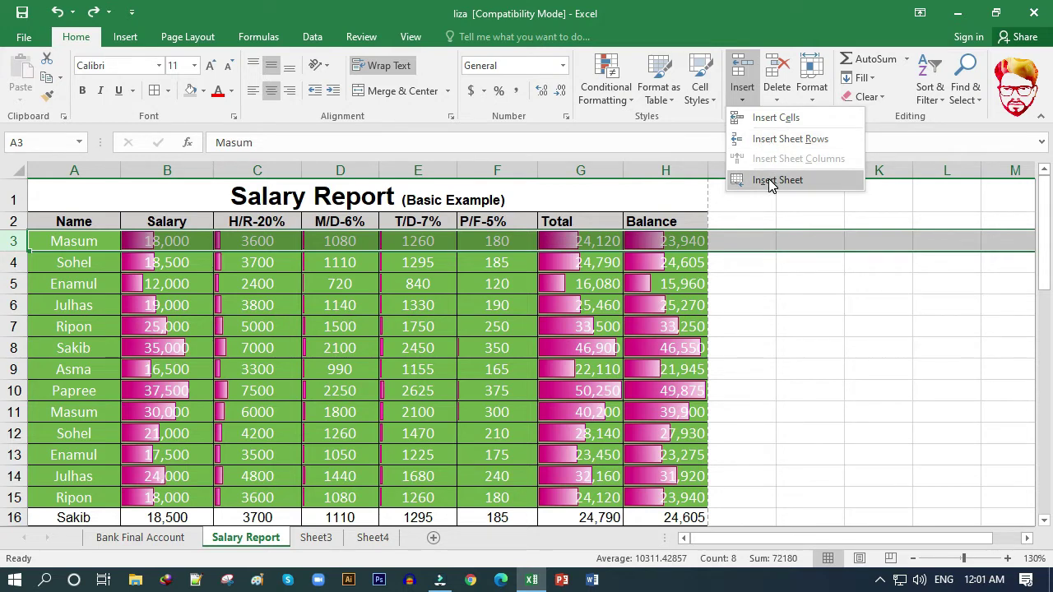
left_click(810, 140)
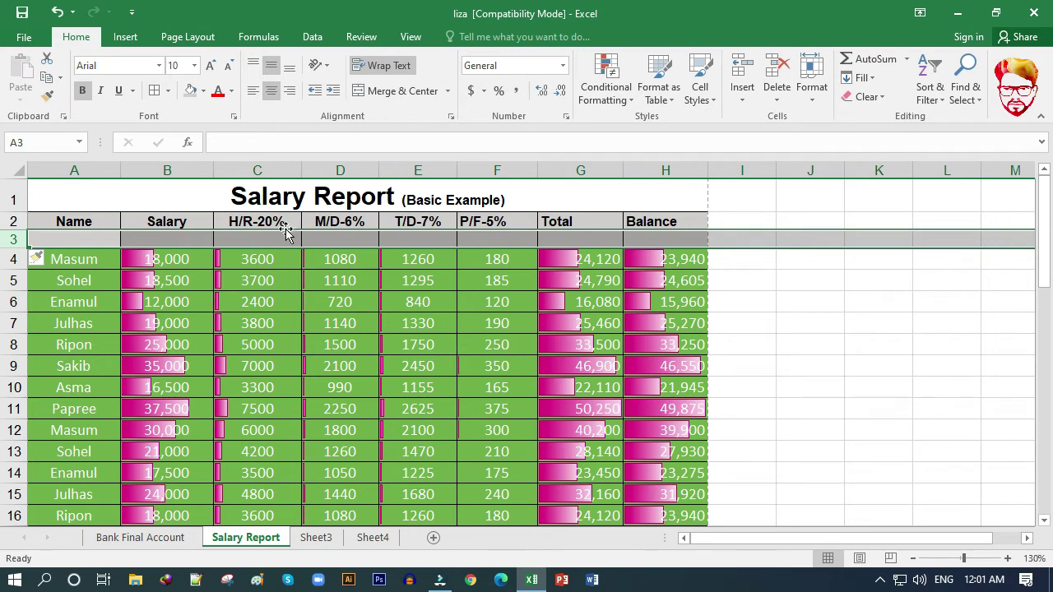
left_click(71, 280)
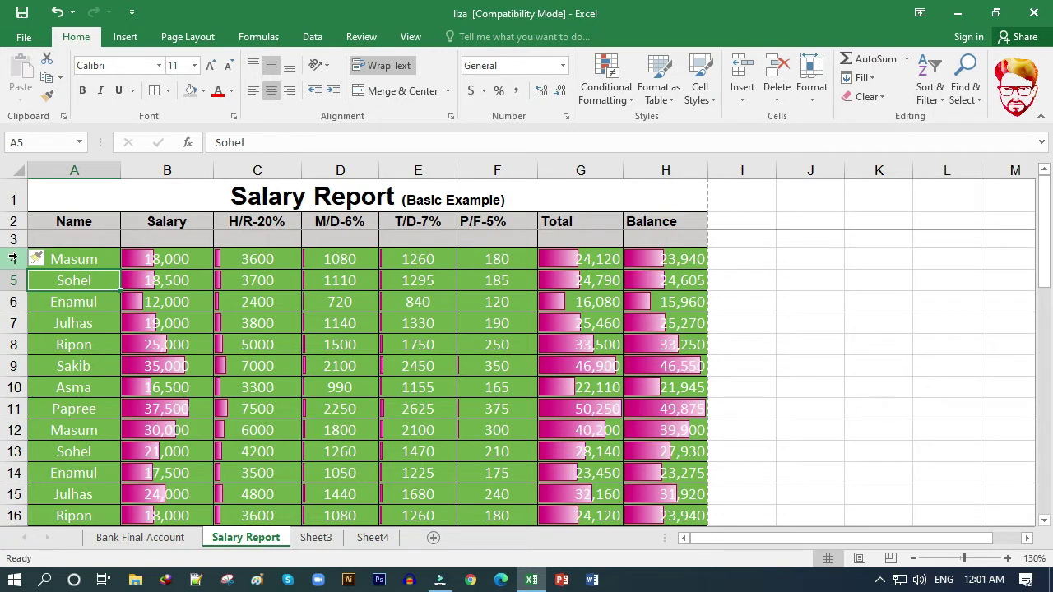
right_click(13, 258)
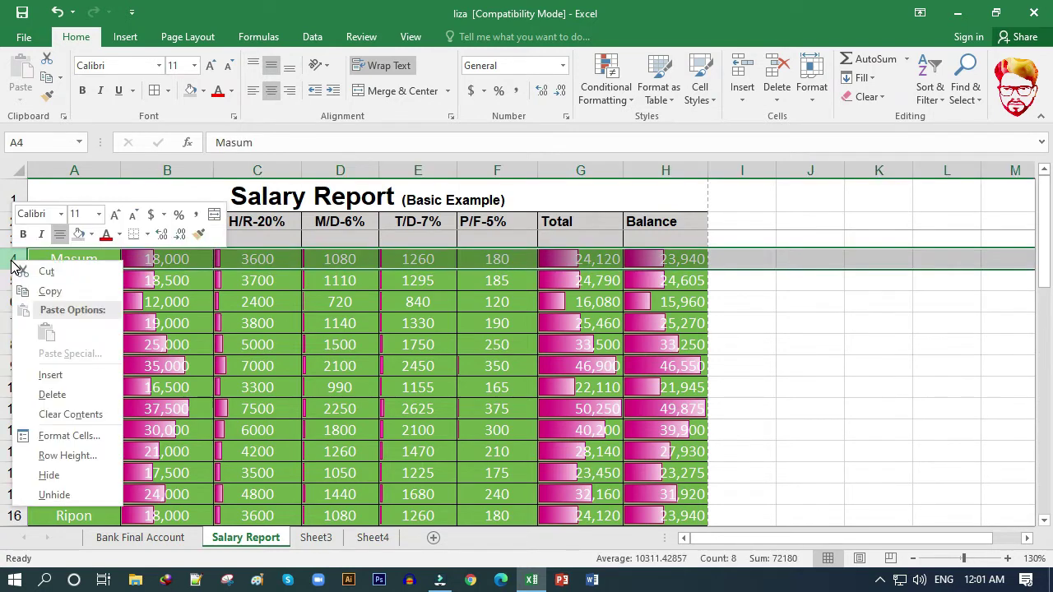
left_click(51, 378)
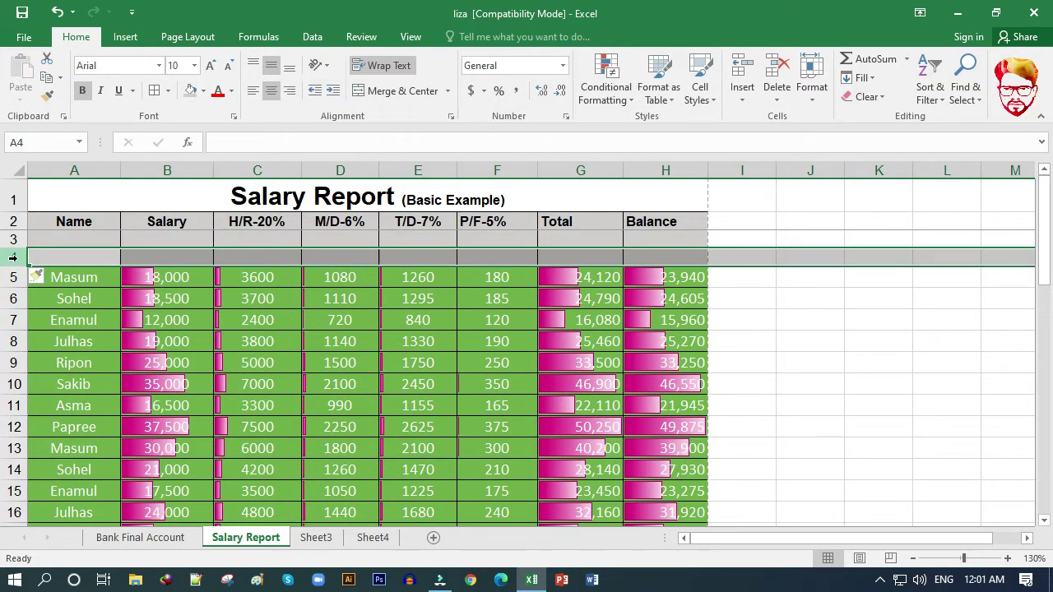
- Insert a new column before Name and narrow it to 5.29
right_click(95, 163)
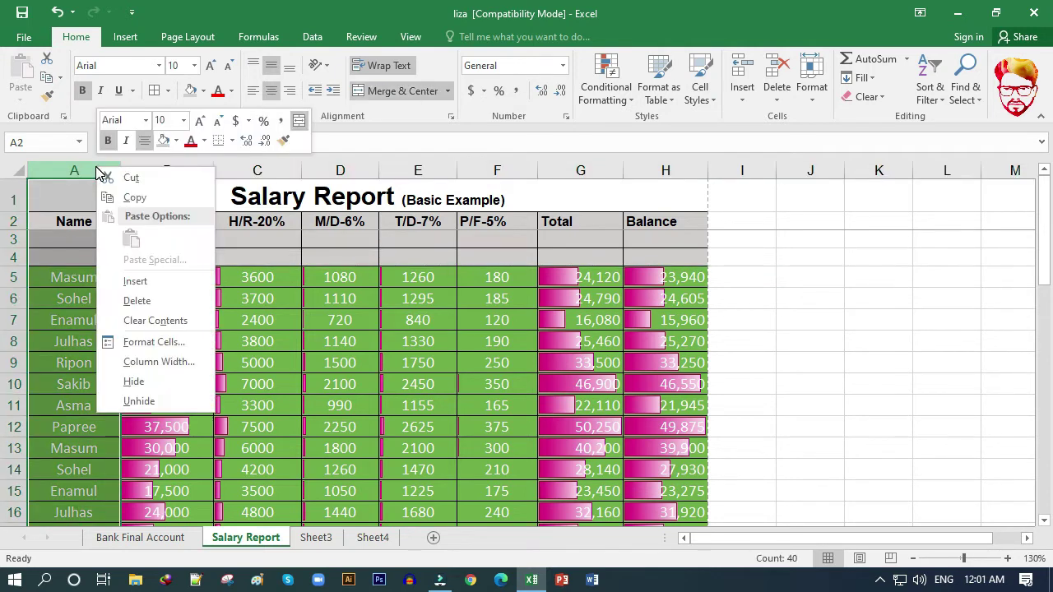
left_click(134, 281)
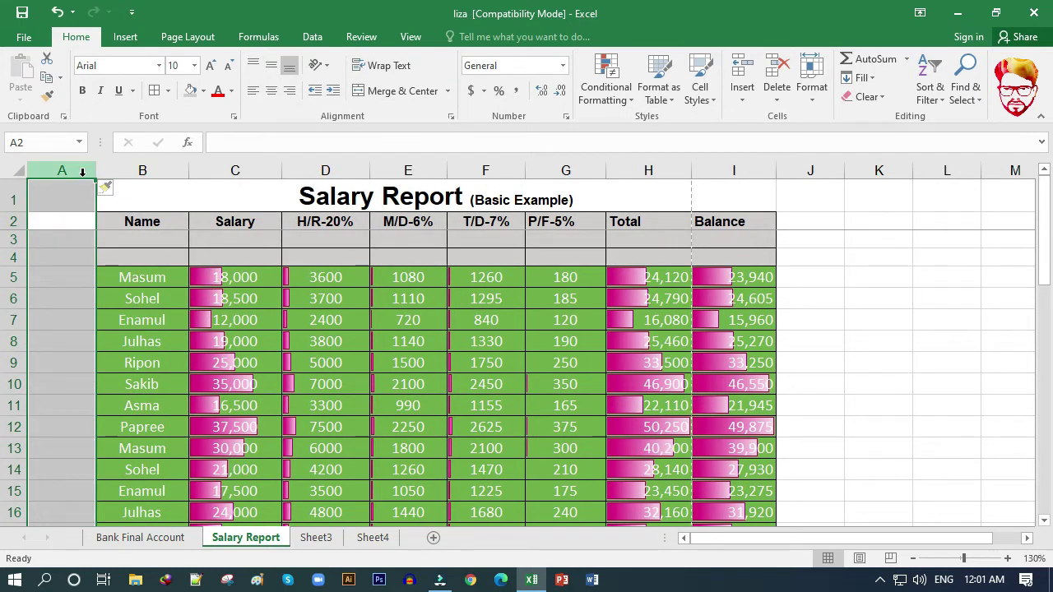
left_click(129, 255)
left_click_drag(96, 172, 69, 174)
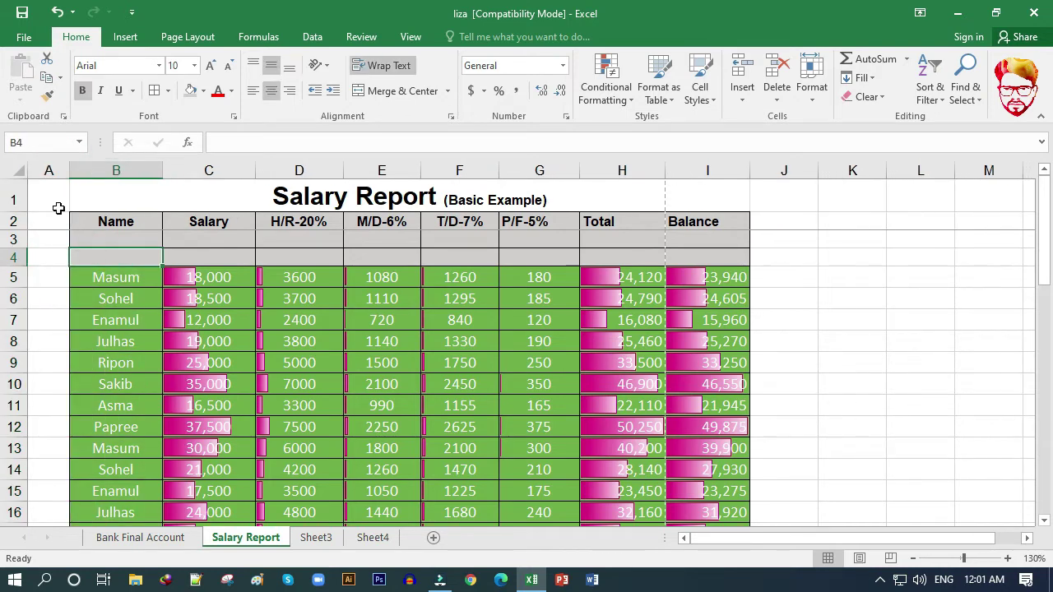
left_click(56, 219)
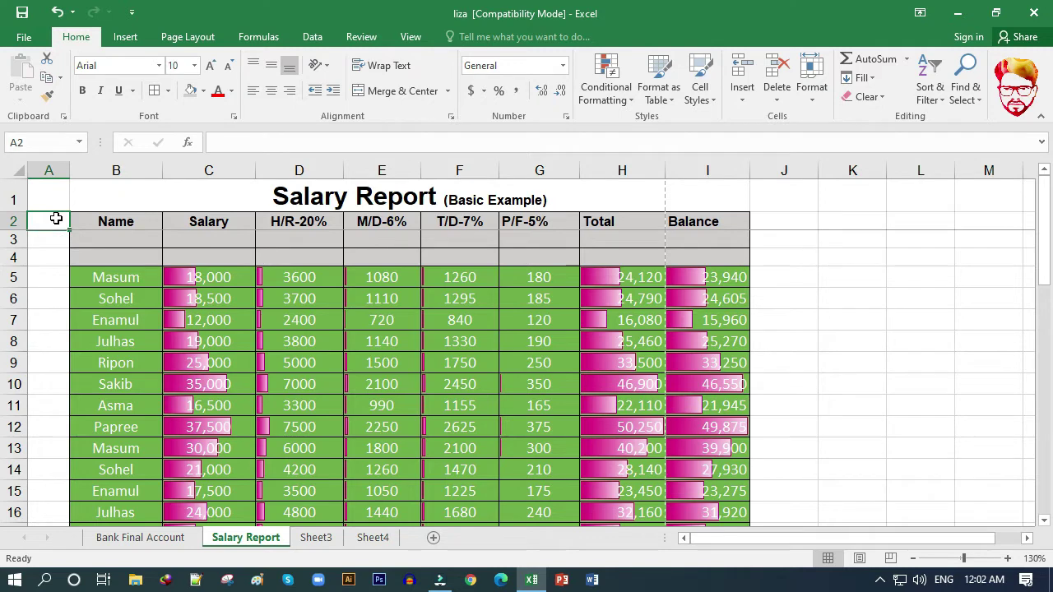
- Add the 'Sl No' header in A2, with 1 in A3 and 2 in A4
type("Sl")
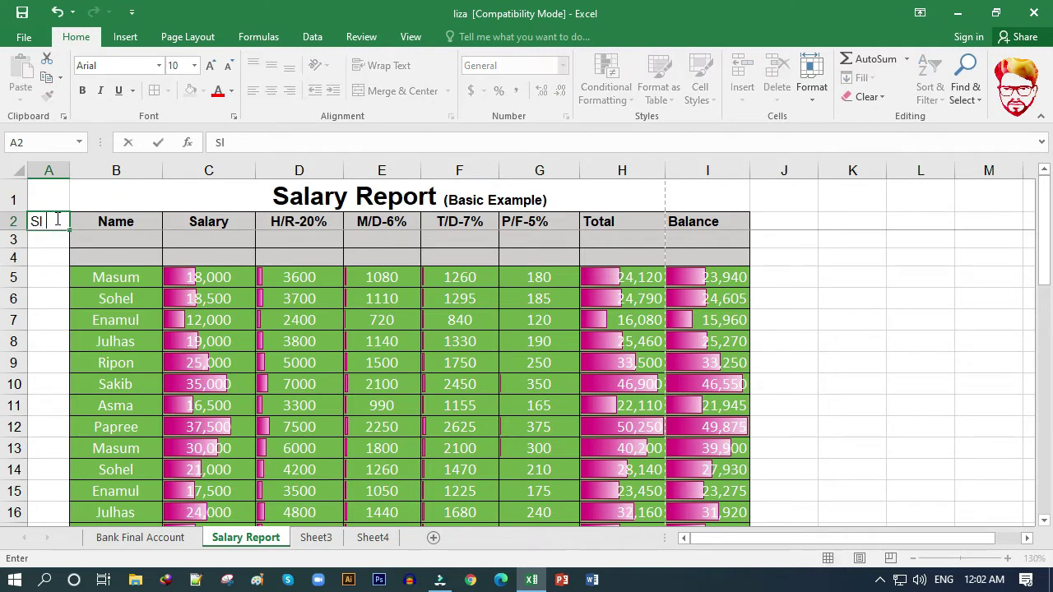
type(" No")
key("Return")
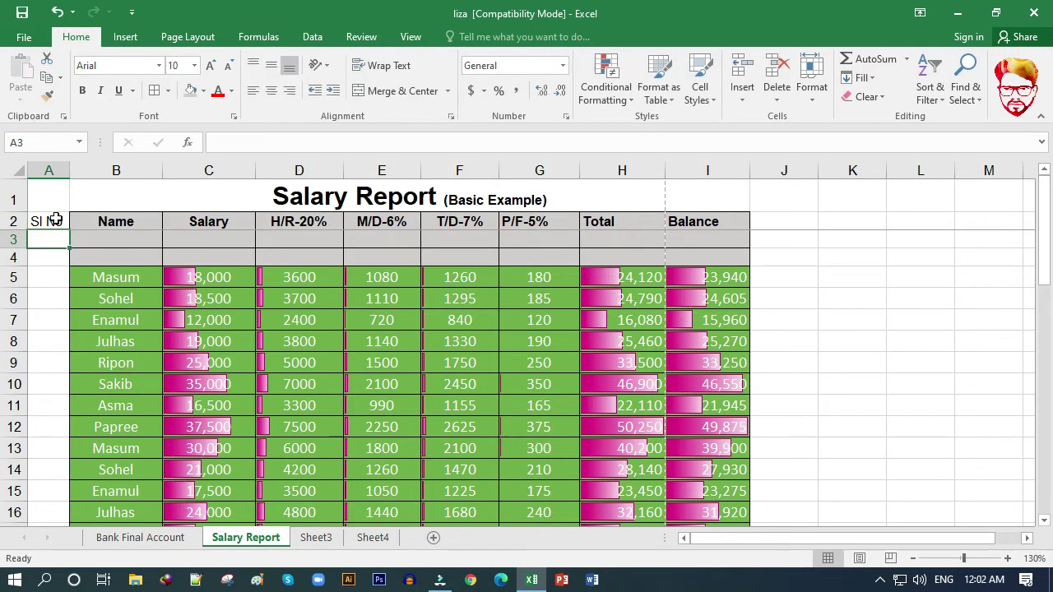
type("1")
key("Return")
type("2")
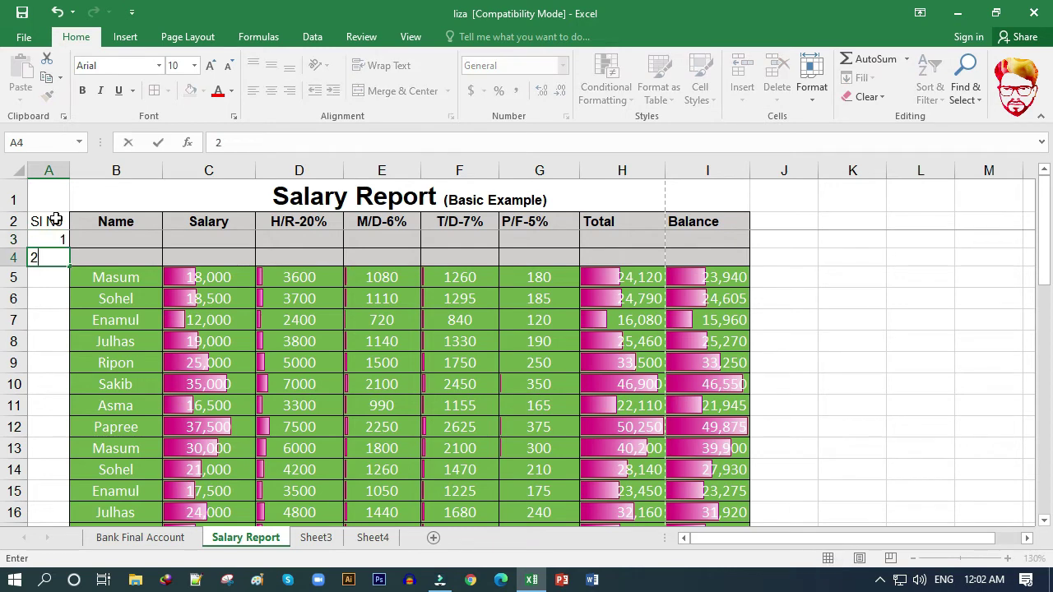
key("Return")
key("Return")
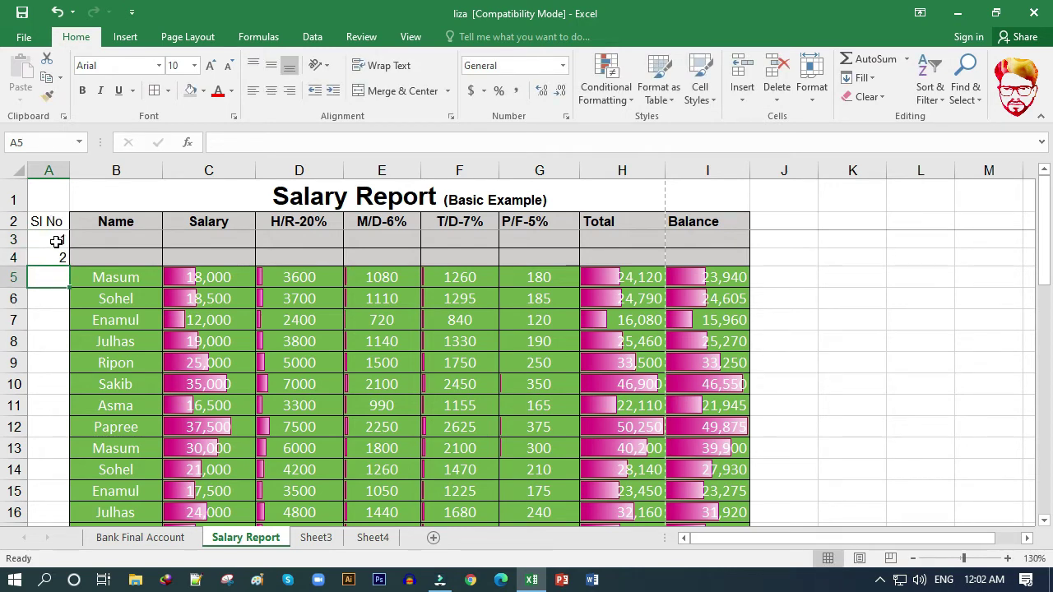
- Fill the serial numbers 1 to 37 down column A through row 39
left_click(55, 238)
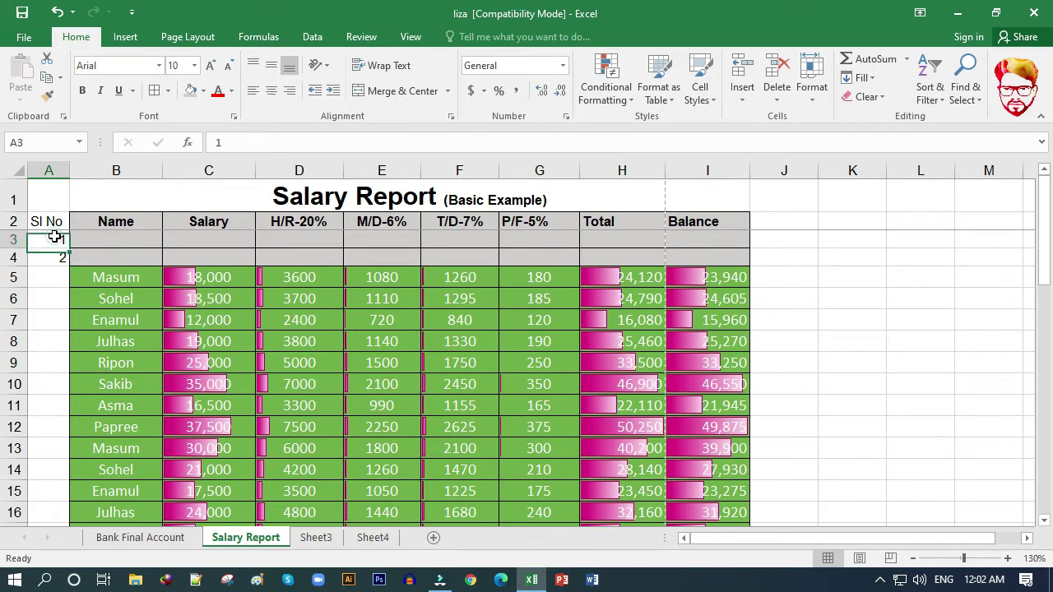
left_click_drag(54, 238, 53, 255)
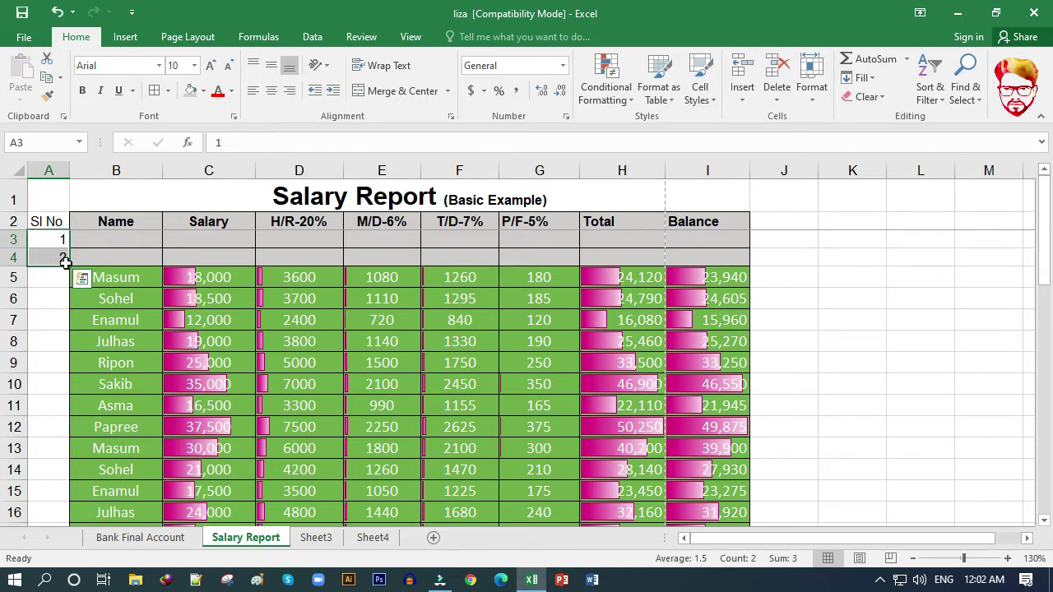
left_click(866, 283)
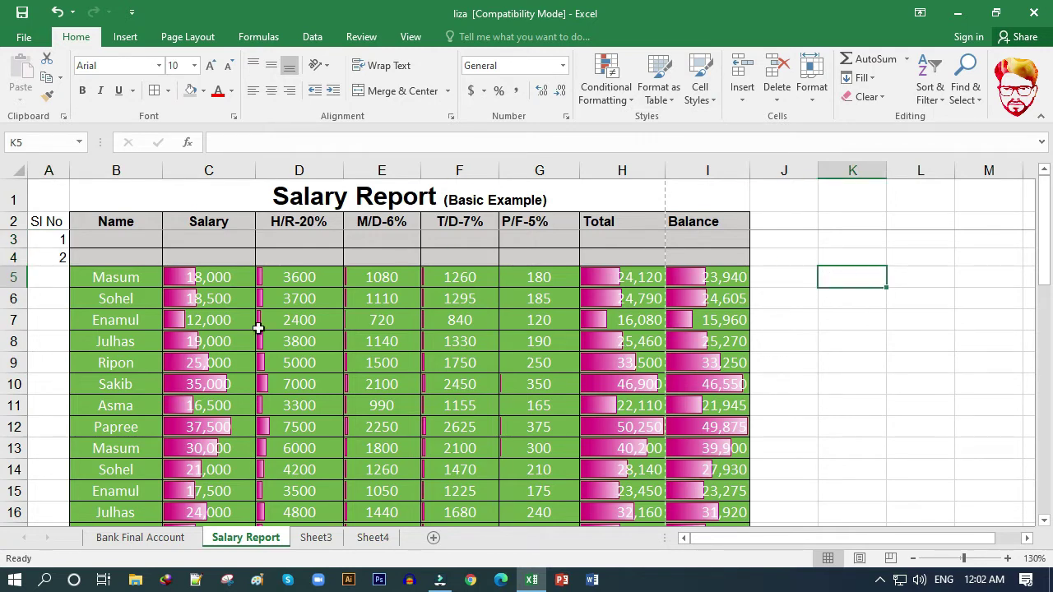
left_click_drag(54, 239, 54, 257)
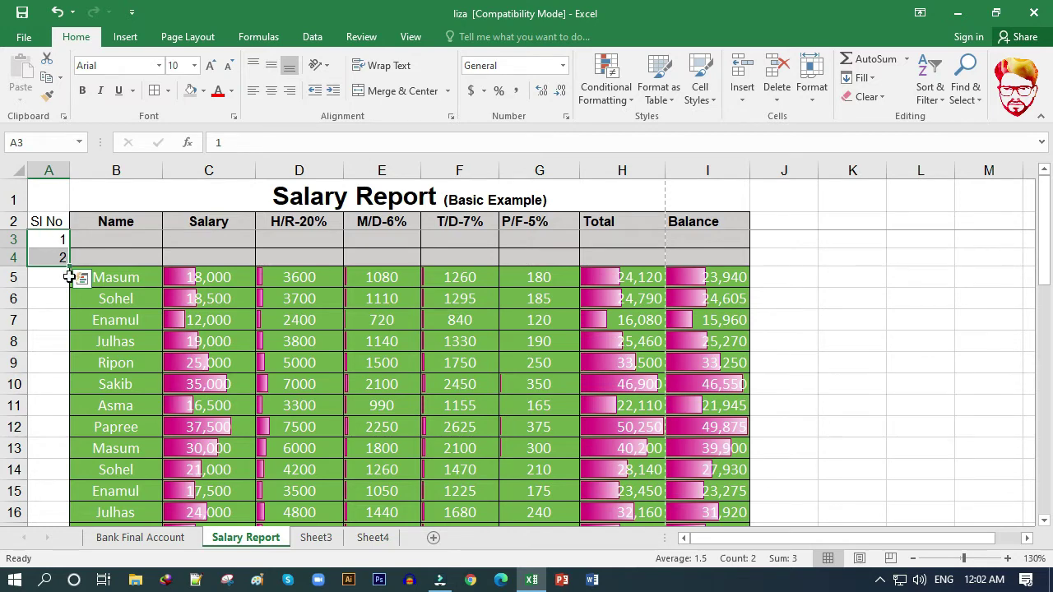
mouse_move(70, 263)
left_mouse_down()
mouse_move(66, 548)
mouse_move(54, 493)
left_mouse_up()
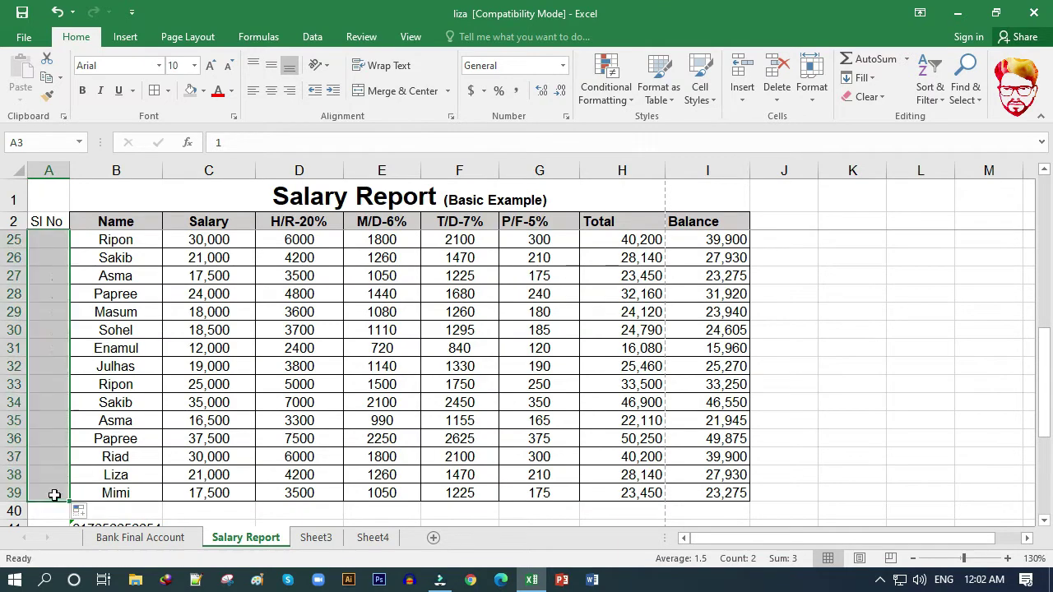
scroll(68, 387, "up", 5)
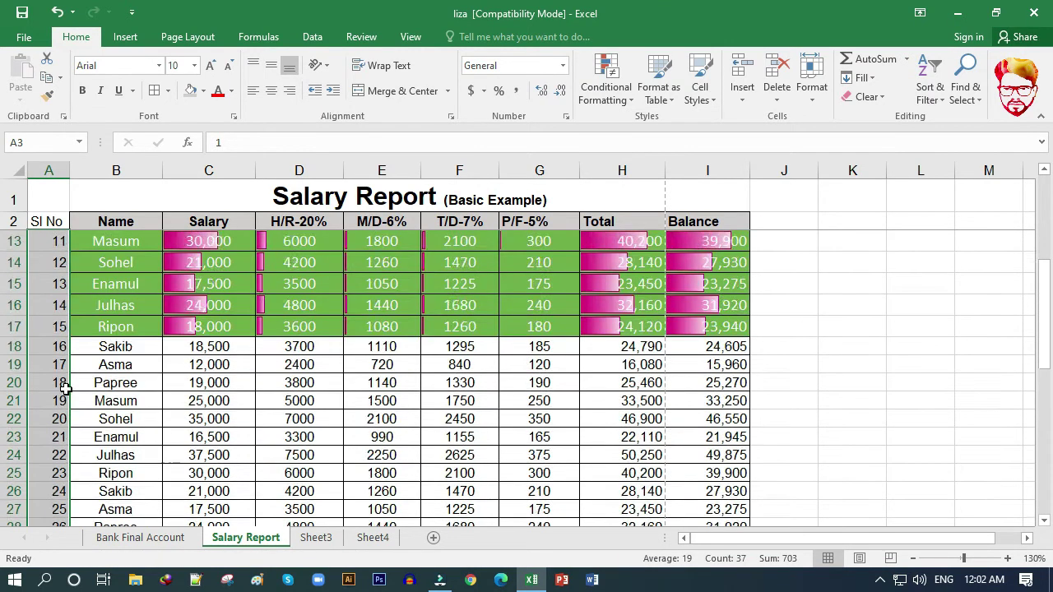
scroll(65, 367, "up", 2)
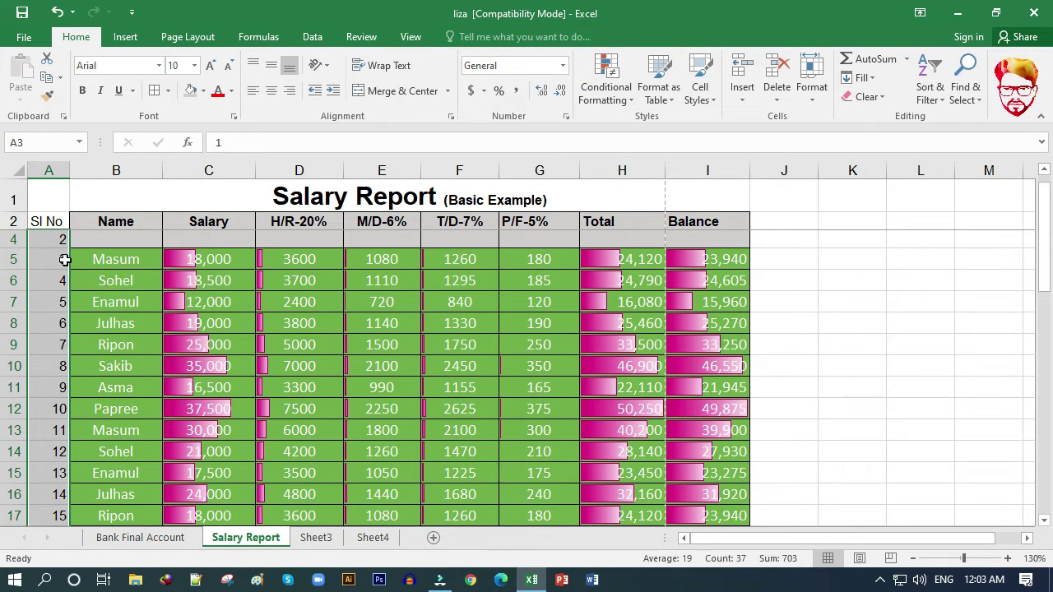
scroll(62, 258, "up", 1)
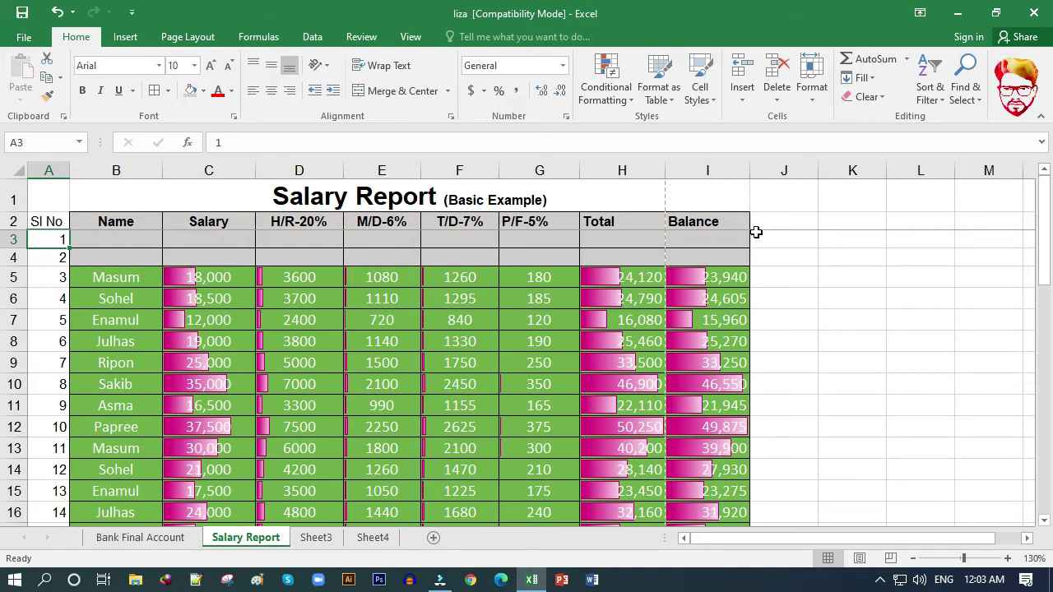
- Slightly narrow column A, Name (B), Balance (I), P/F-5% (G) and T/D-7% (F)
left_click_drag(69, 168, 63, 168)
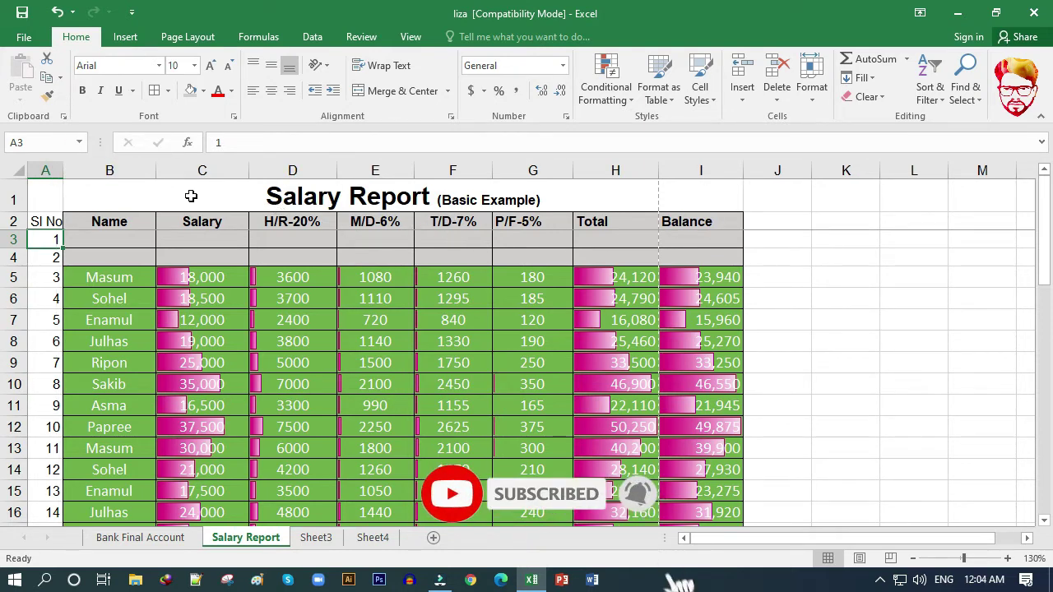
left_click_drag(156, 169, 145, 170)
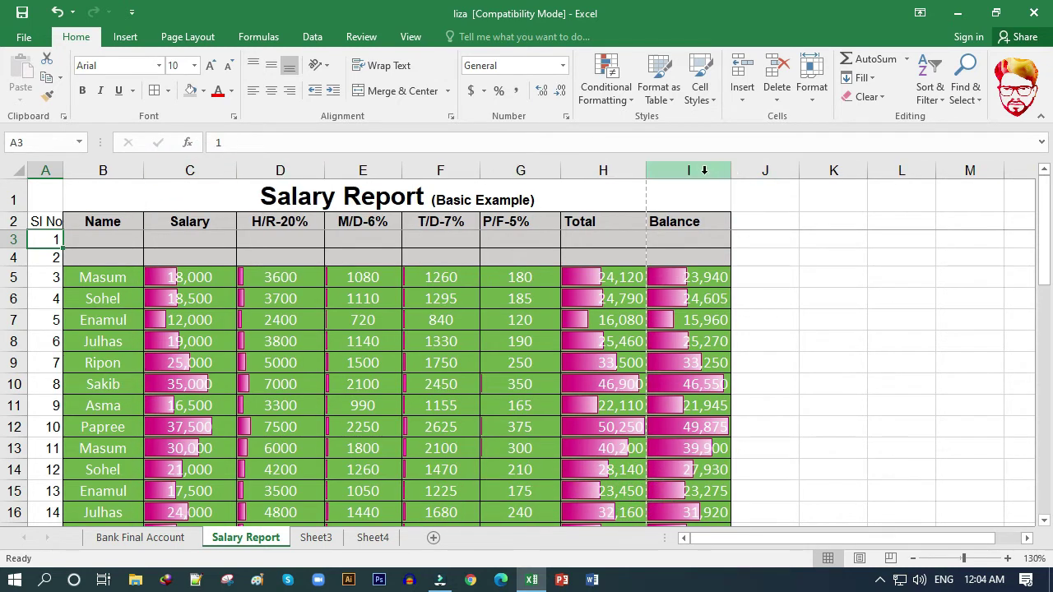
left_click_drag(731, 170, 714, 174)
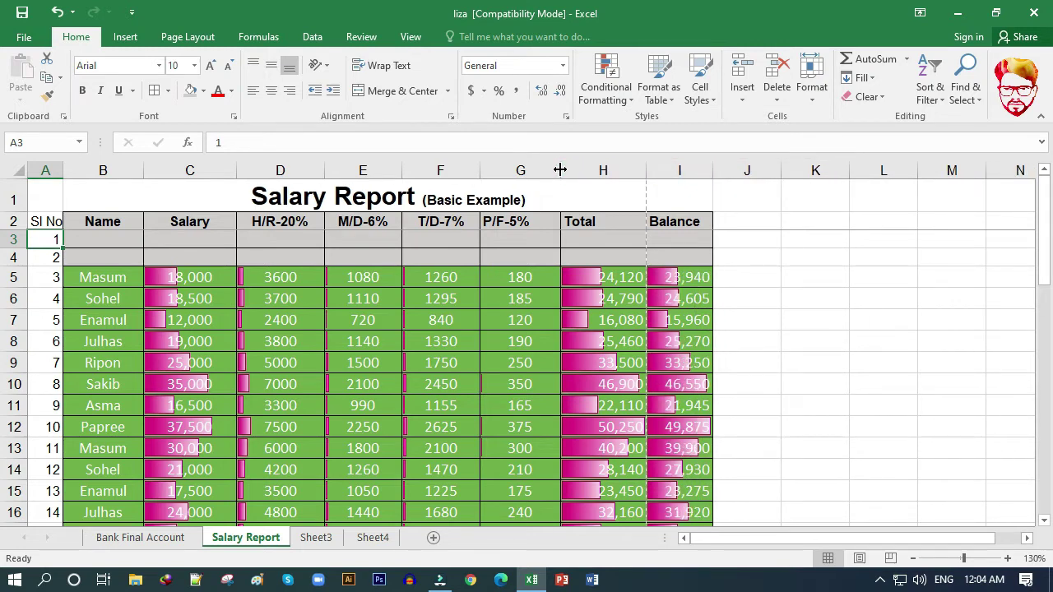
left_click_drag(560, 171, 548, 170)
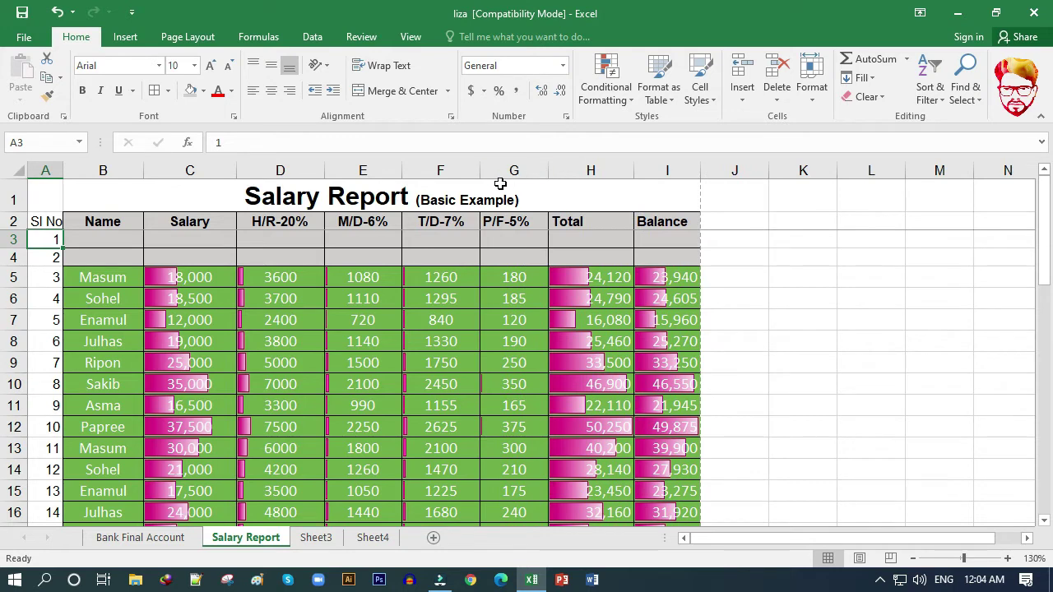
left_click_drag(482, 170, 474, 170)
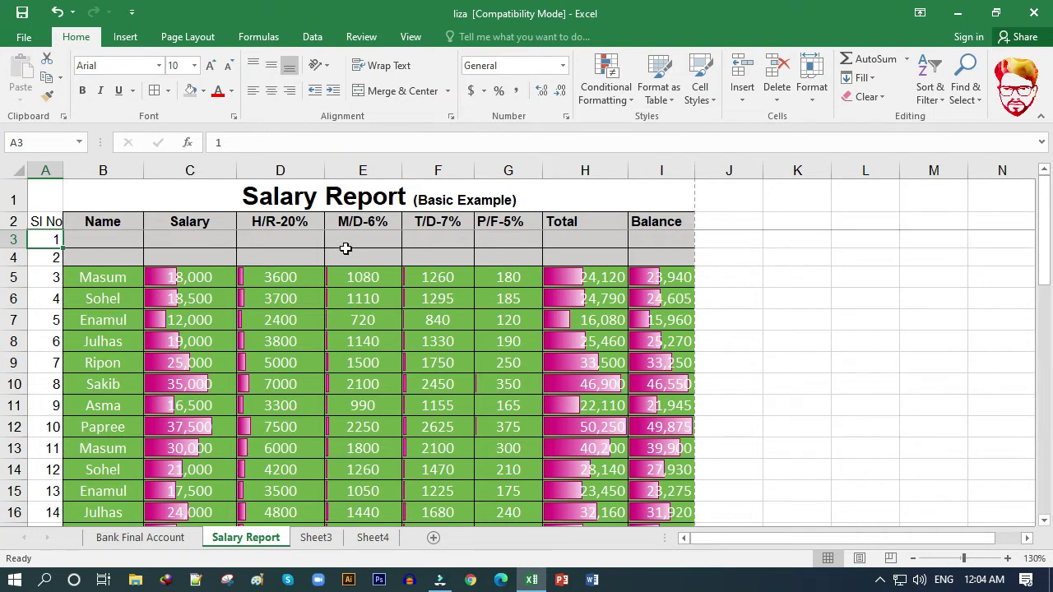
left_click(115, 238)
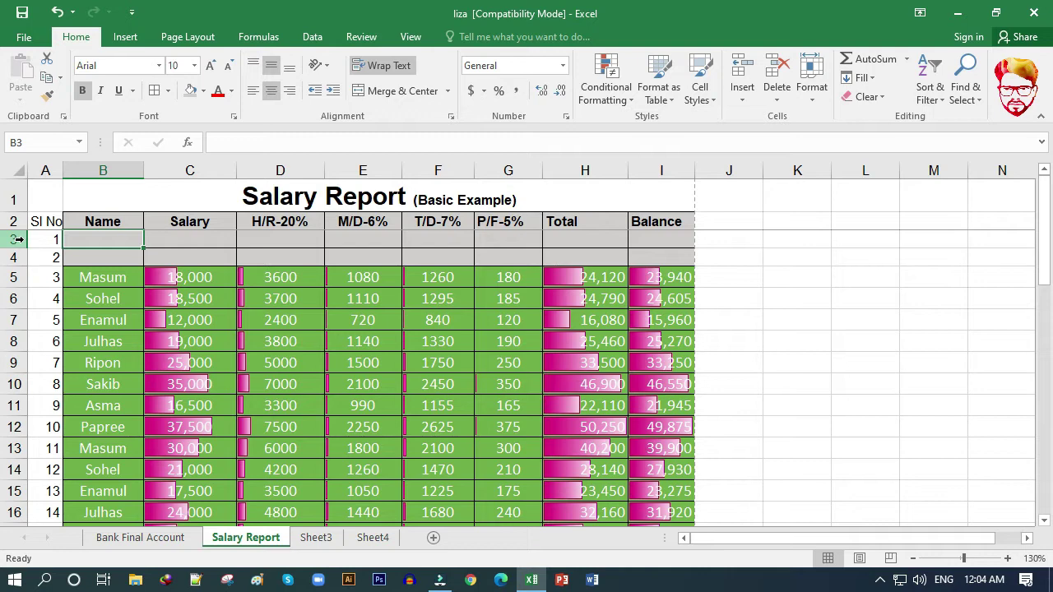
left_click(160, 257)
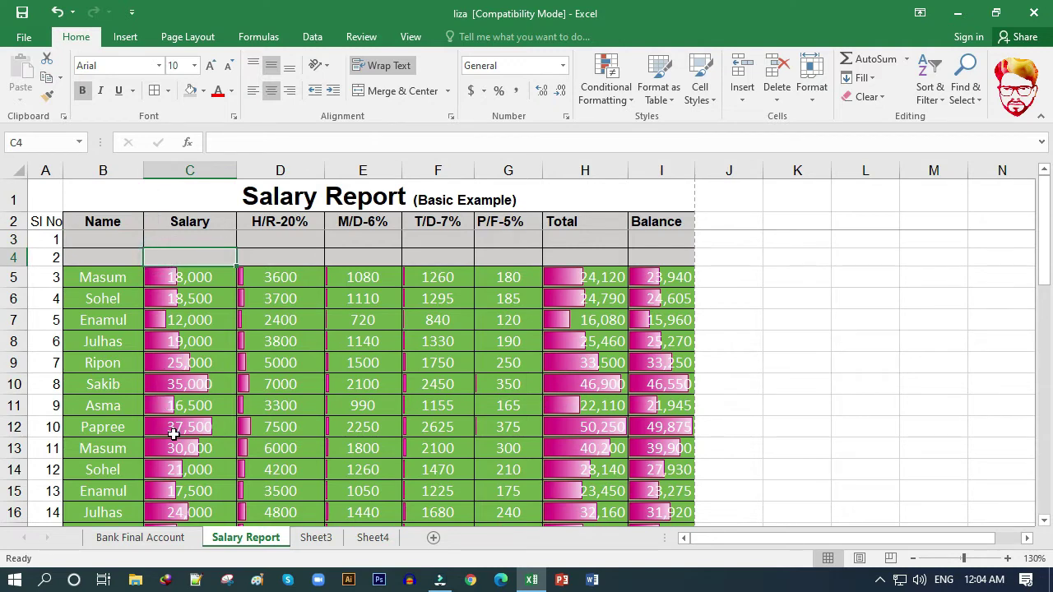
- Insert a blank worksheet from Sheet4's tab menu, then add and delete Sheet2
left_click(381, 543)
right_click(380, 543)
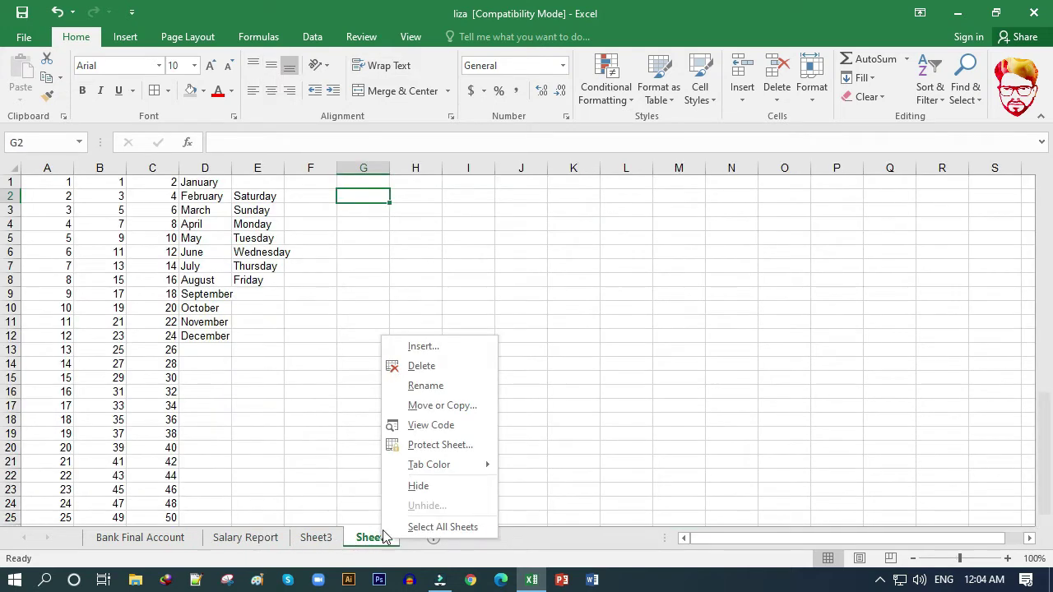
left_click(451, 340)
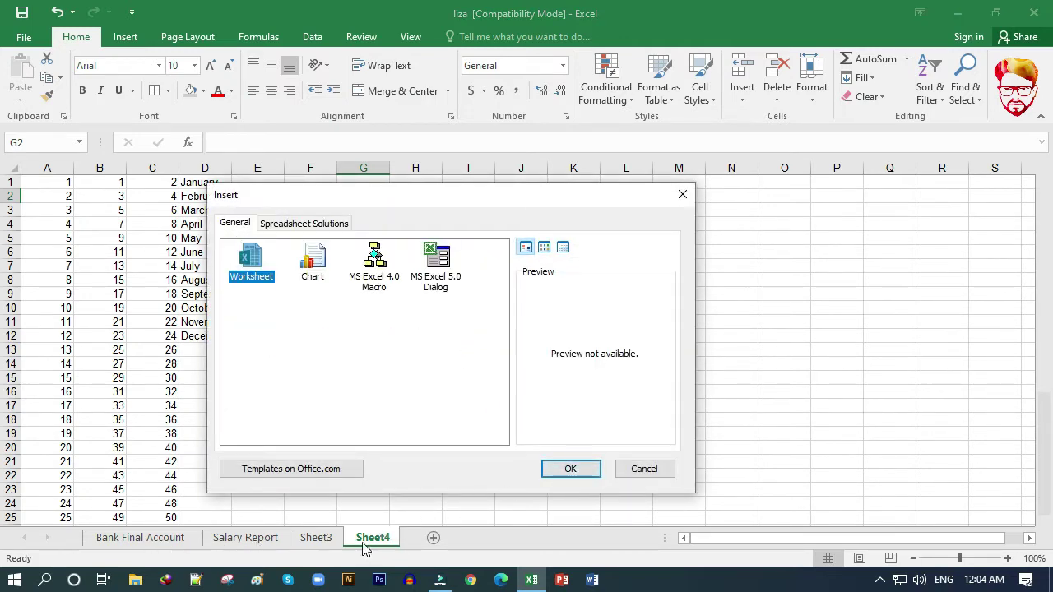
left_click(571, 473)
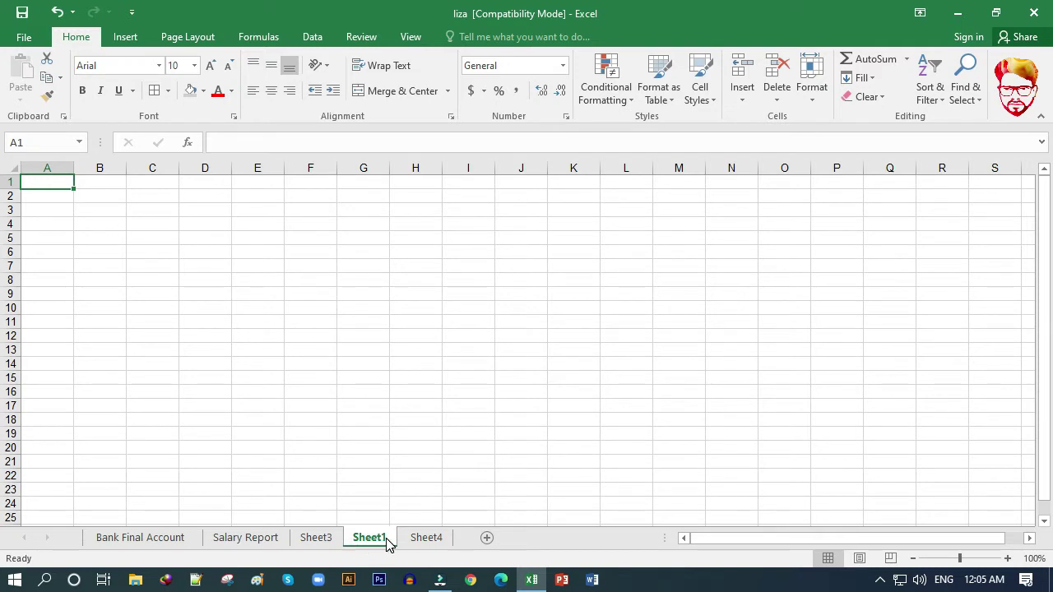
left_click(488, 537)
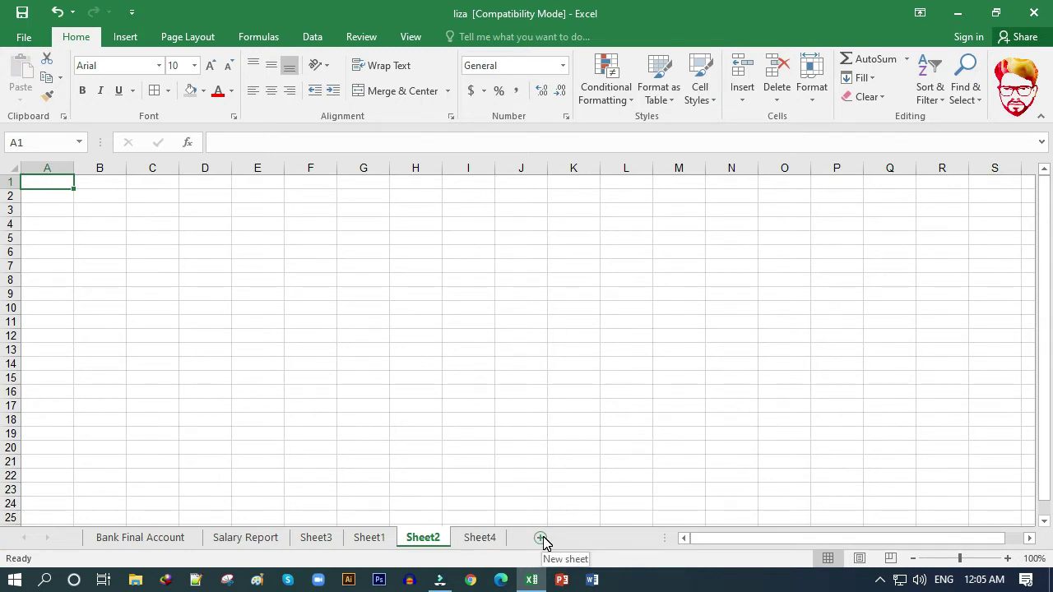
right_click(427, 545)
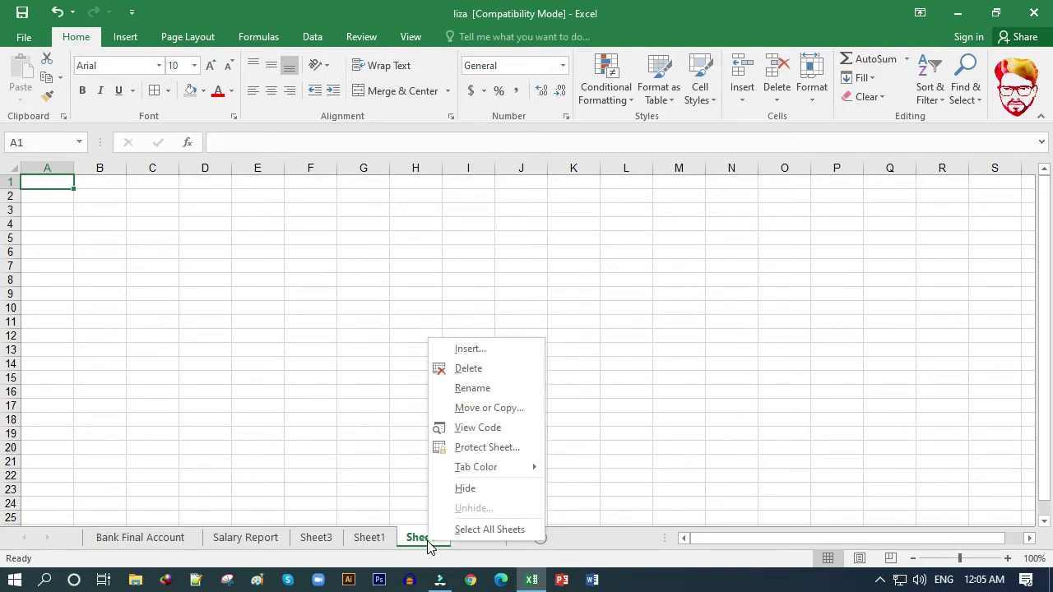
left_click(467, 369)
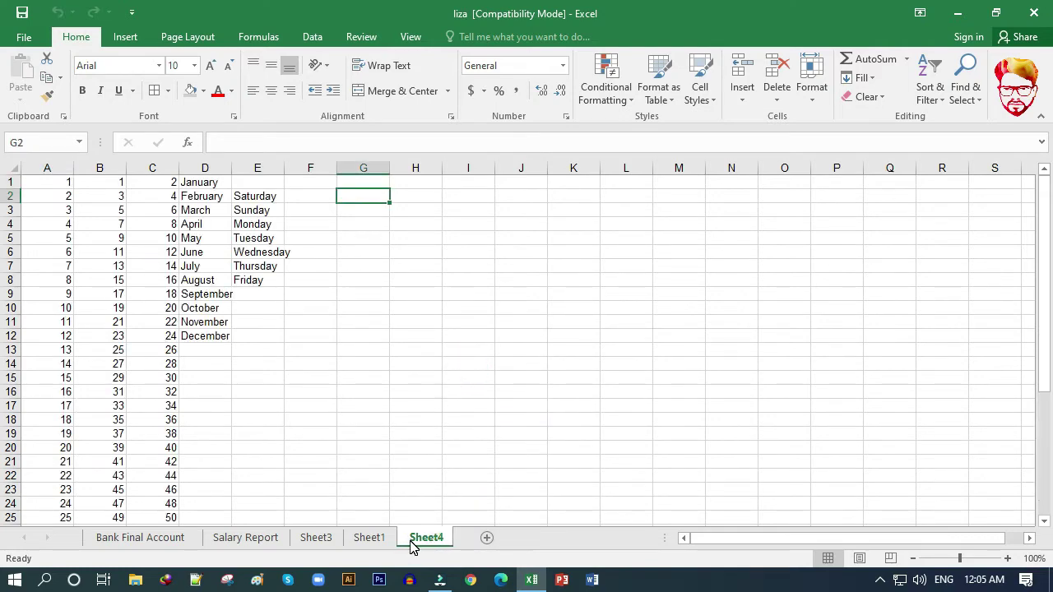
- Permanently delete Sheet4 from the workbook
right_click(413, 548)
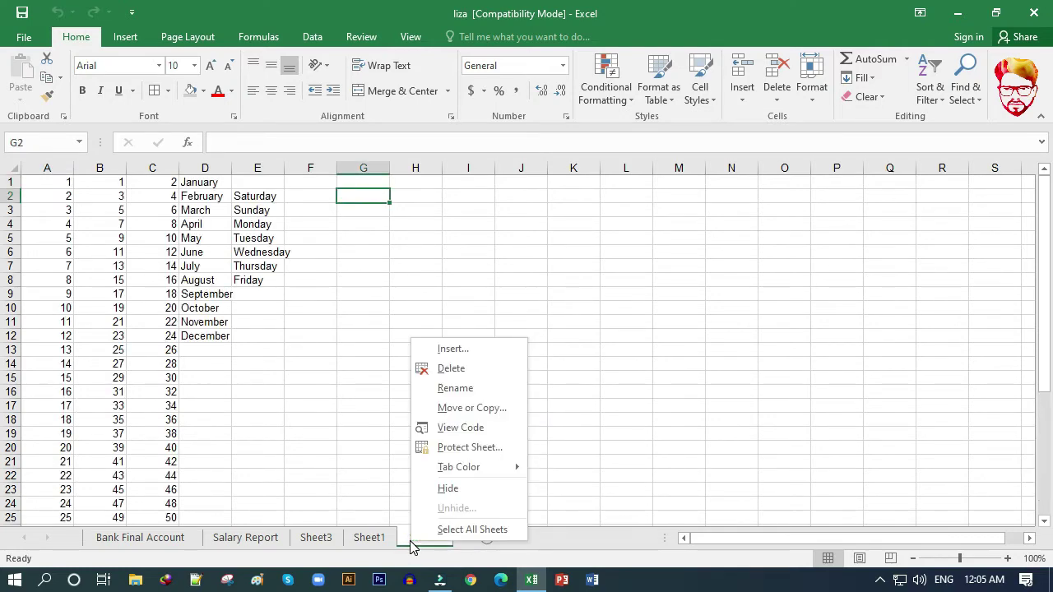
left_click(458, 374)
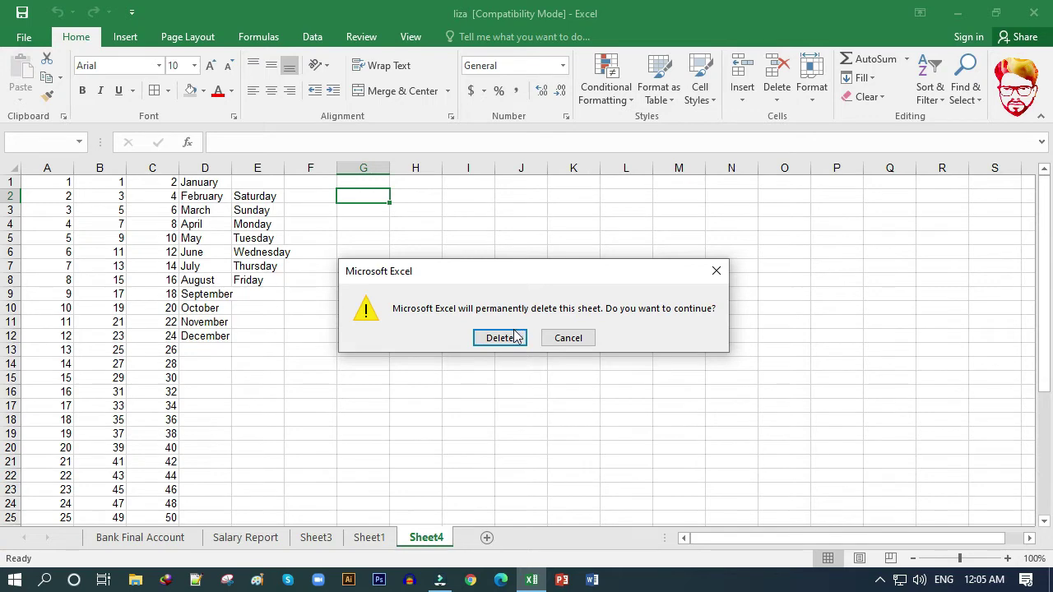
left_click(508, 339)
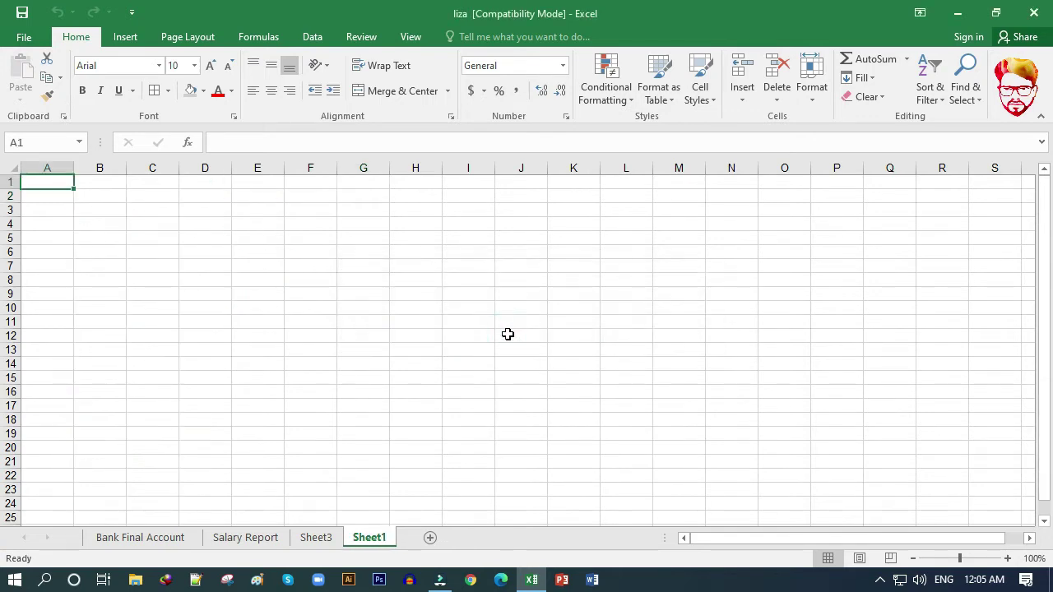
left_click(260, 545)
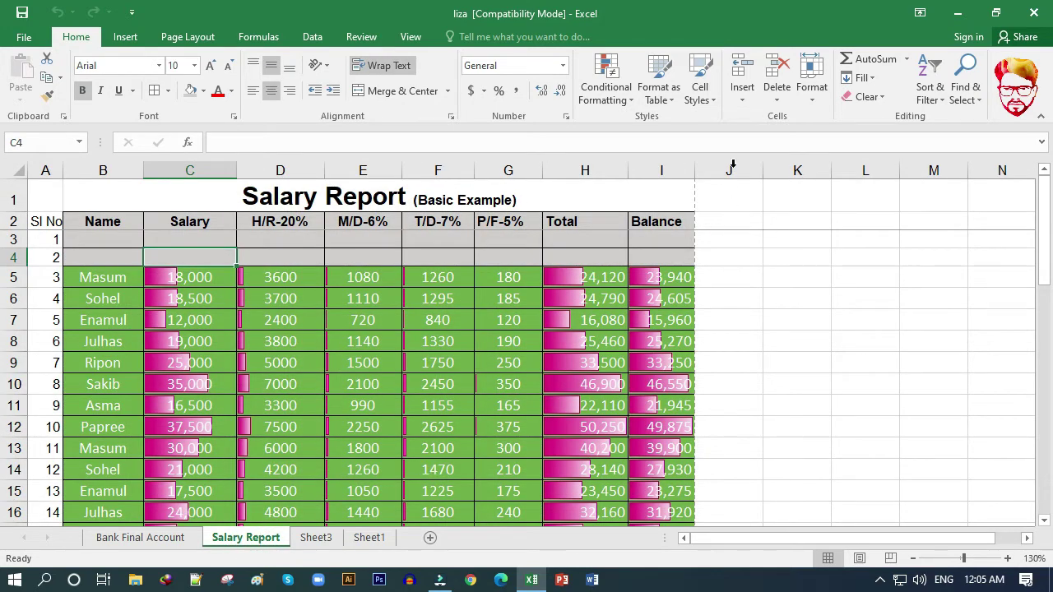
left_click(741, 106)
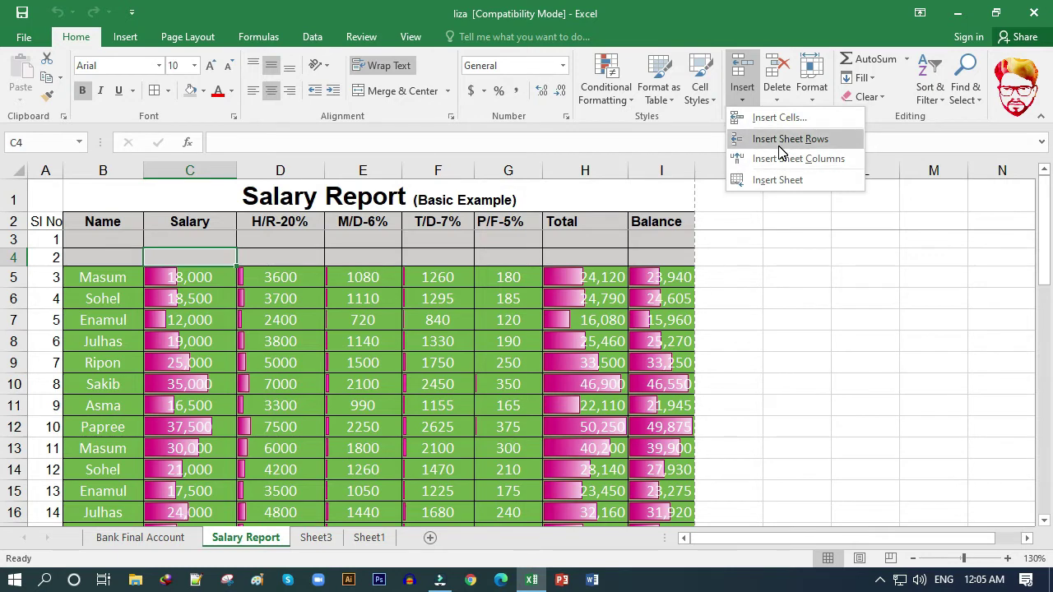
left_click(772, 75)
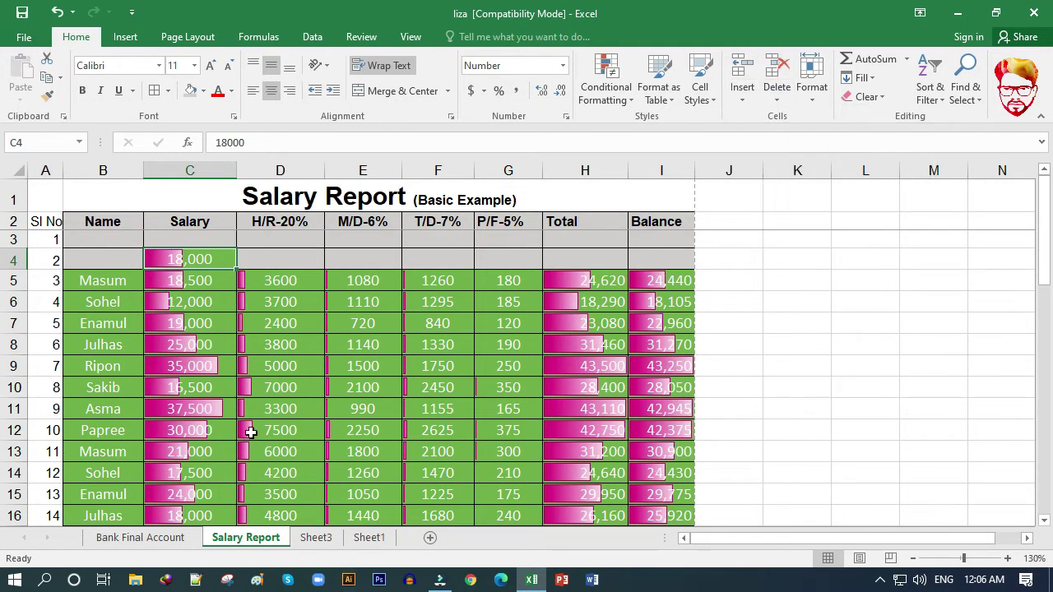
left_click(55, 12)
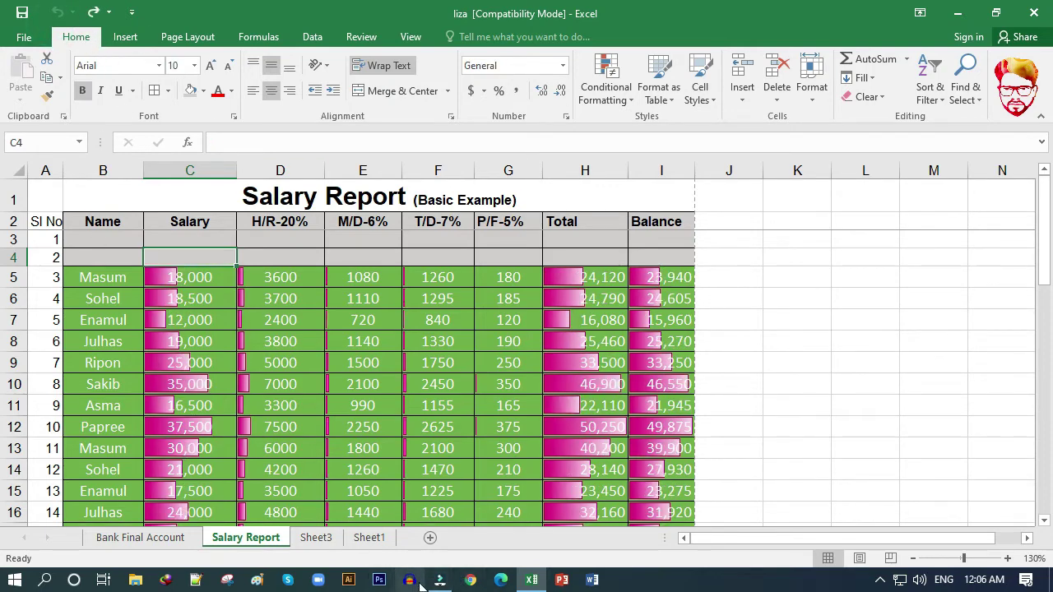
right_click(359, 537)
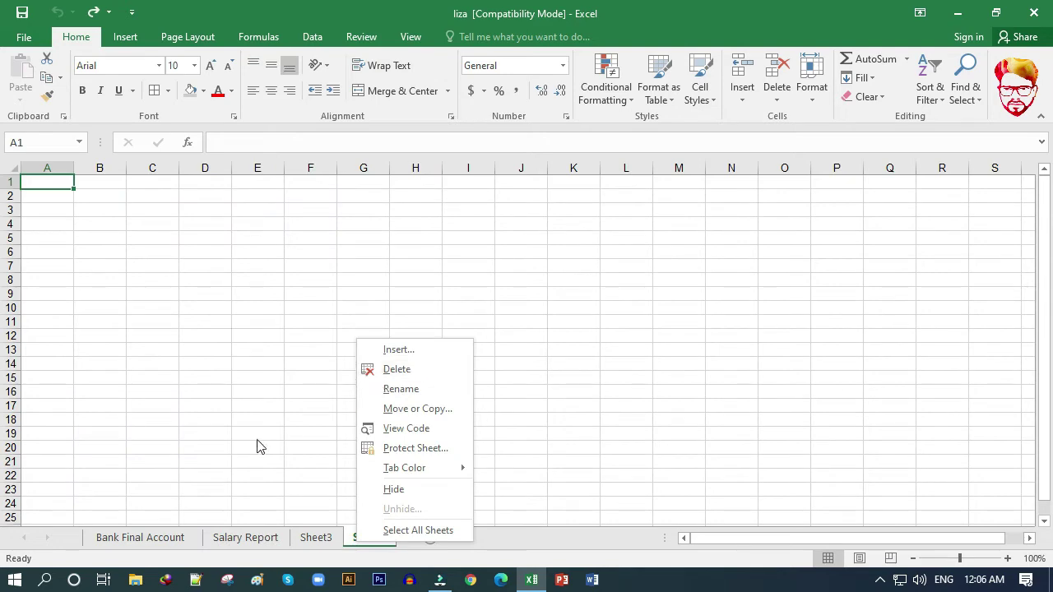
left_click(254, 539)
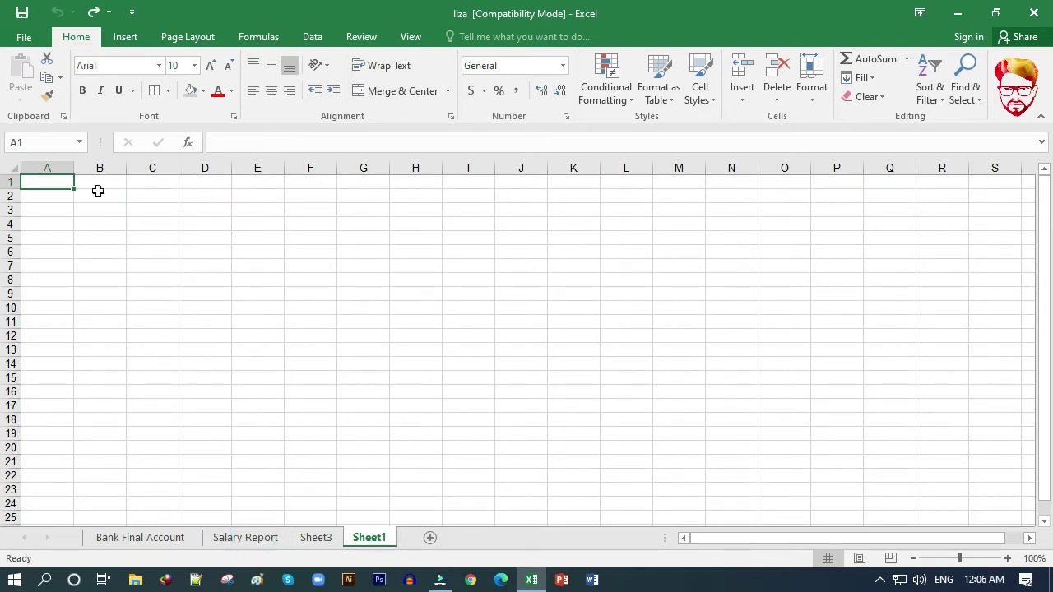
left_click(246, 538)
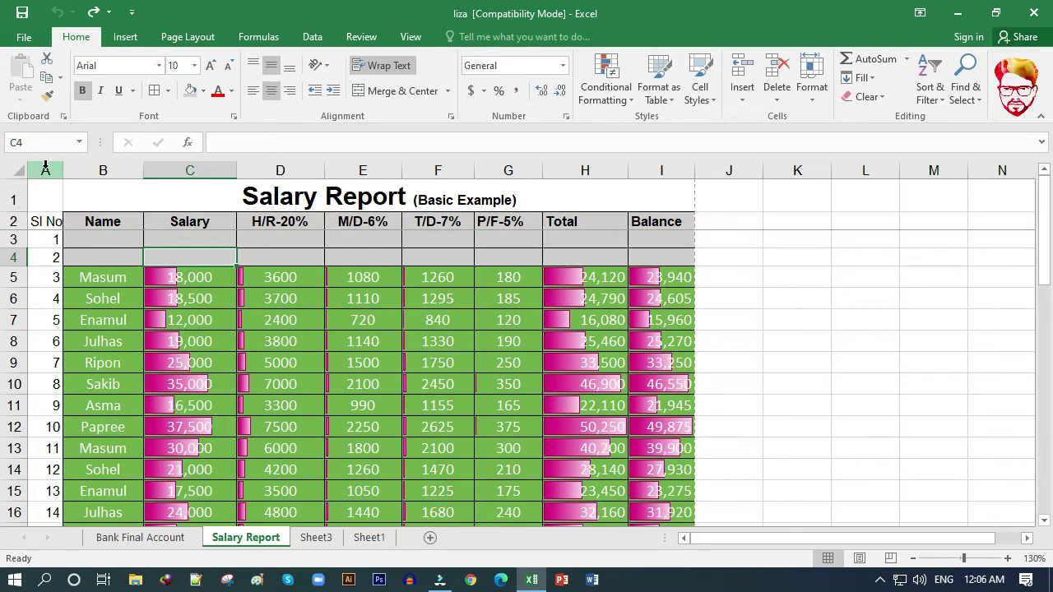
right_click(46, 167)
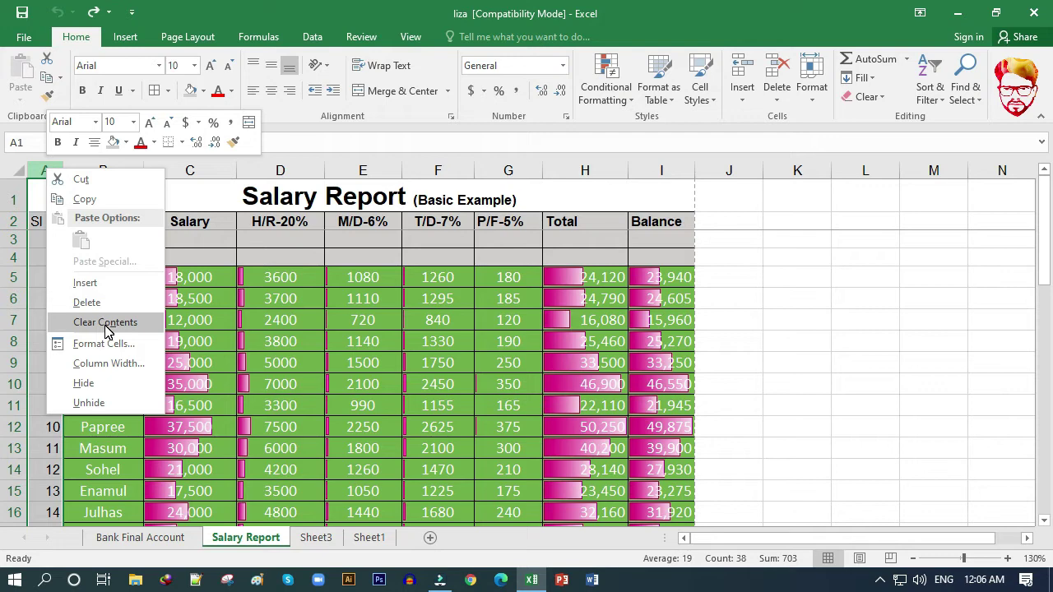
left_click(105, 322)
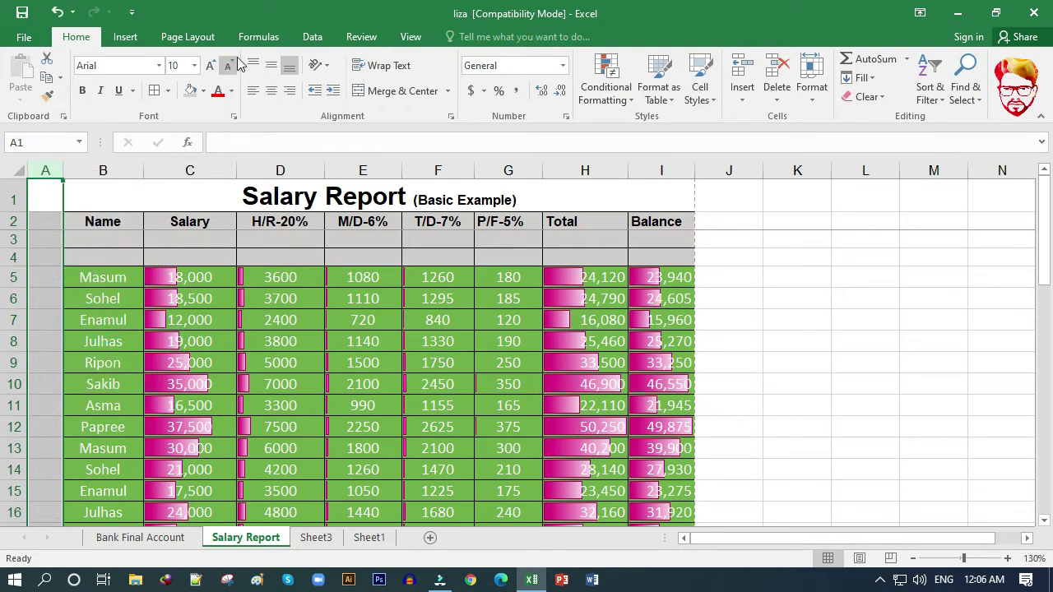
left_click(57, 11)
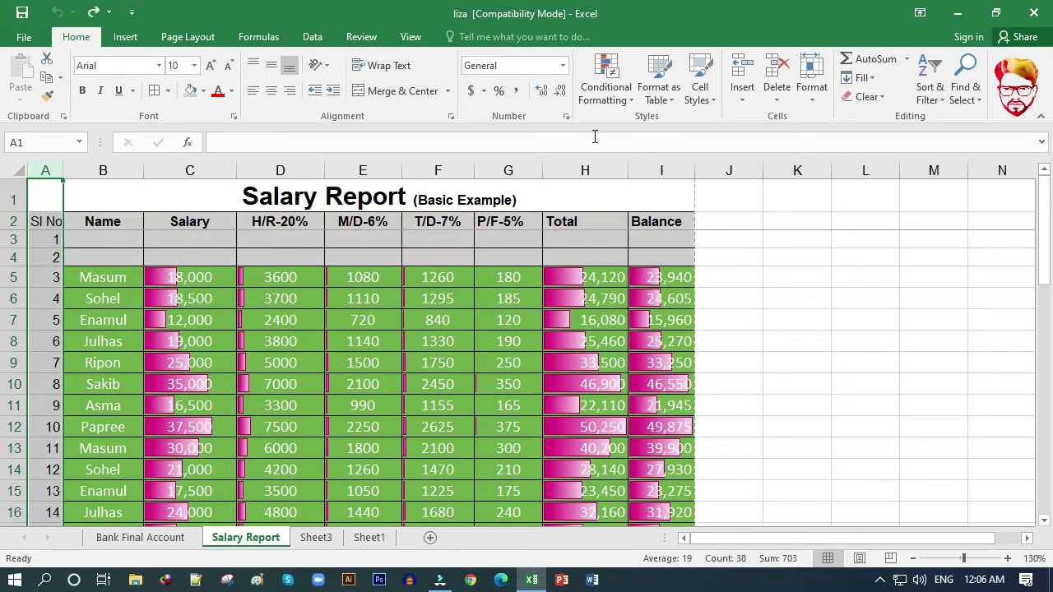
left_click(746, 97)
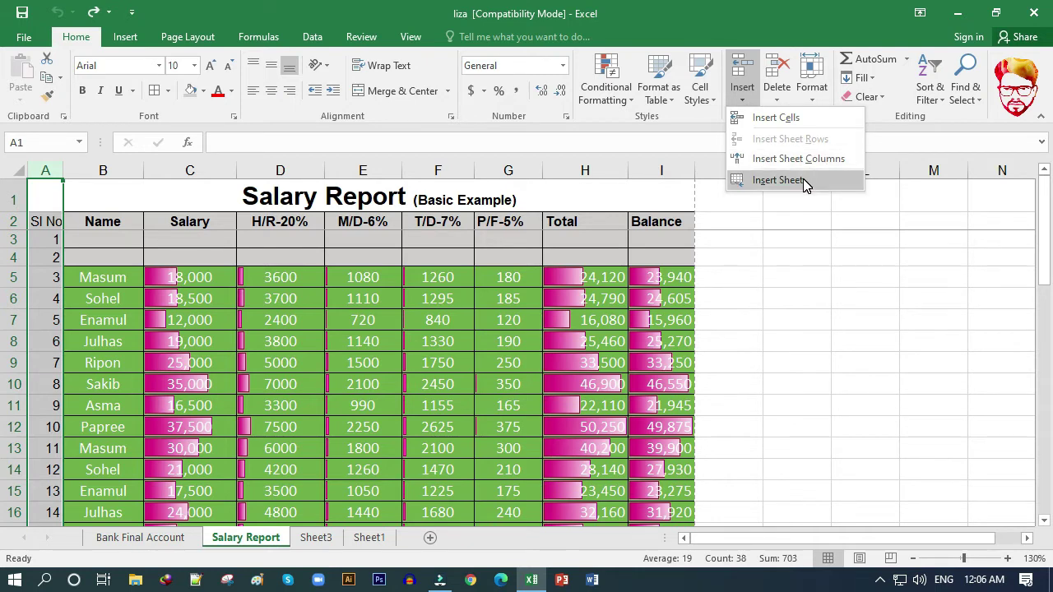
left_click(776, 97)
left_click(776, 94)
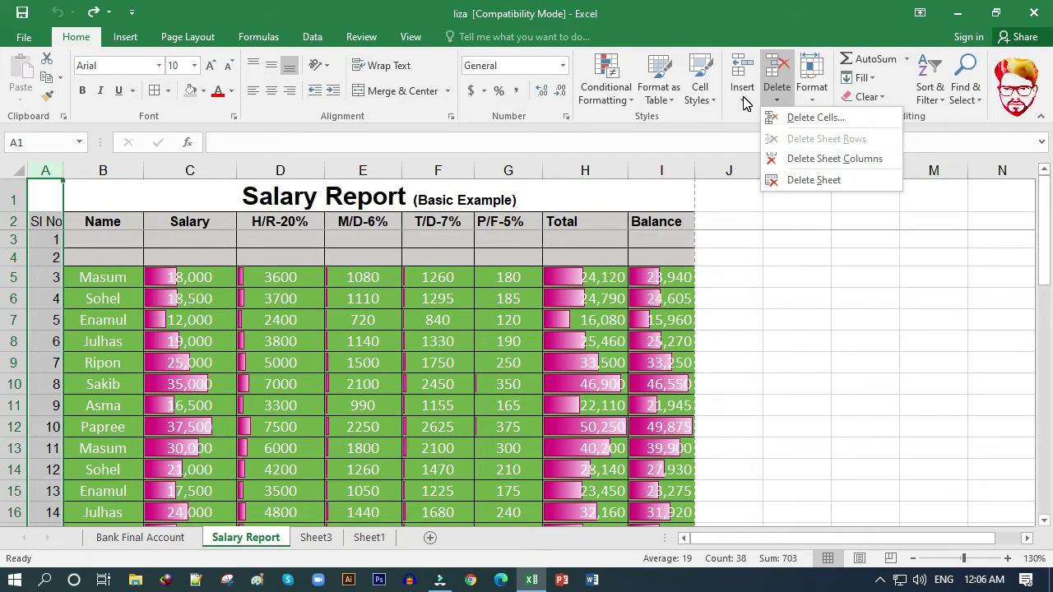
left_click(812, 92)
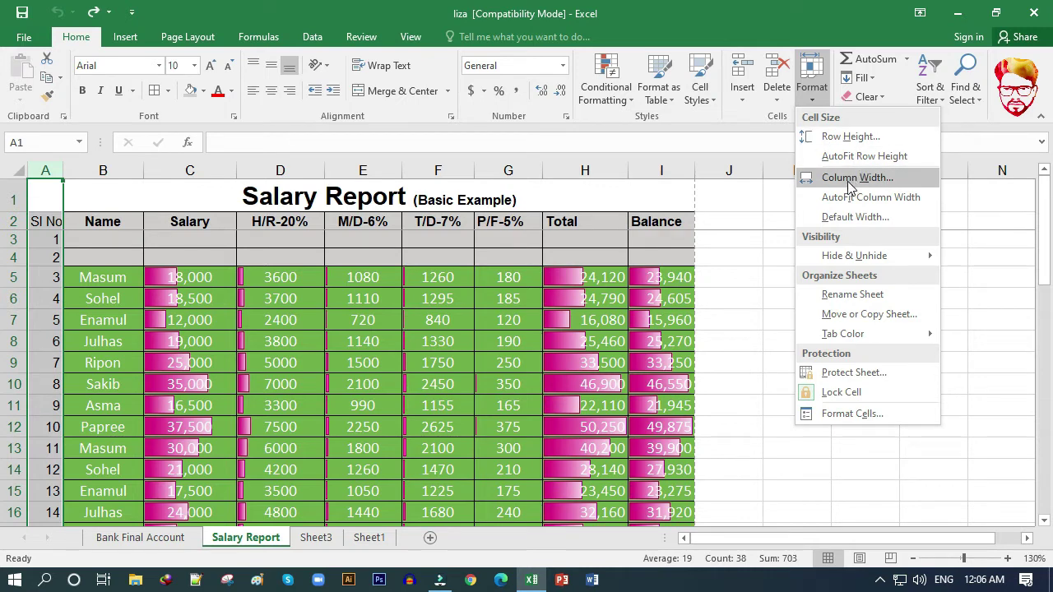
- Slightly widen the Name column B and the Salary column C
left_click(128, 244)
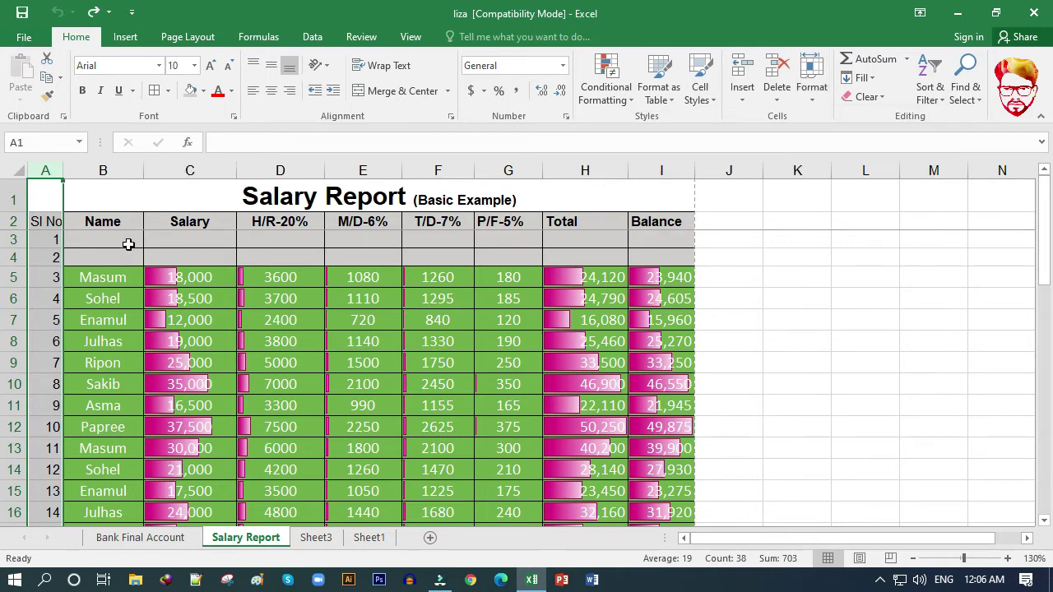
left_click(148, 245)
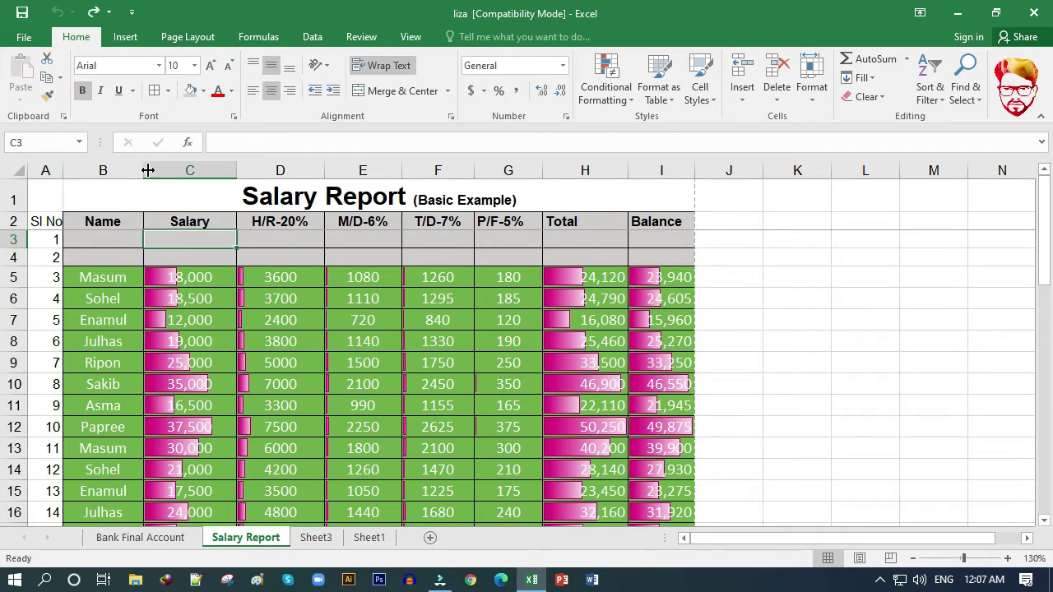
left_click_drag(148, 169, 152, 170)
left_click_drag(247, 169, 252, 169)
- Widen empty column J beside Balance to about 10.14
left_click(206, 170)
left_click(292, 169)
left_click(378, 169)
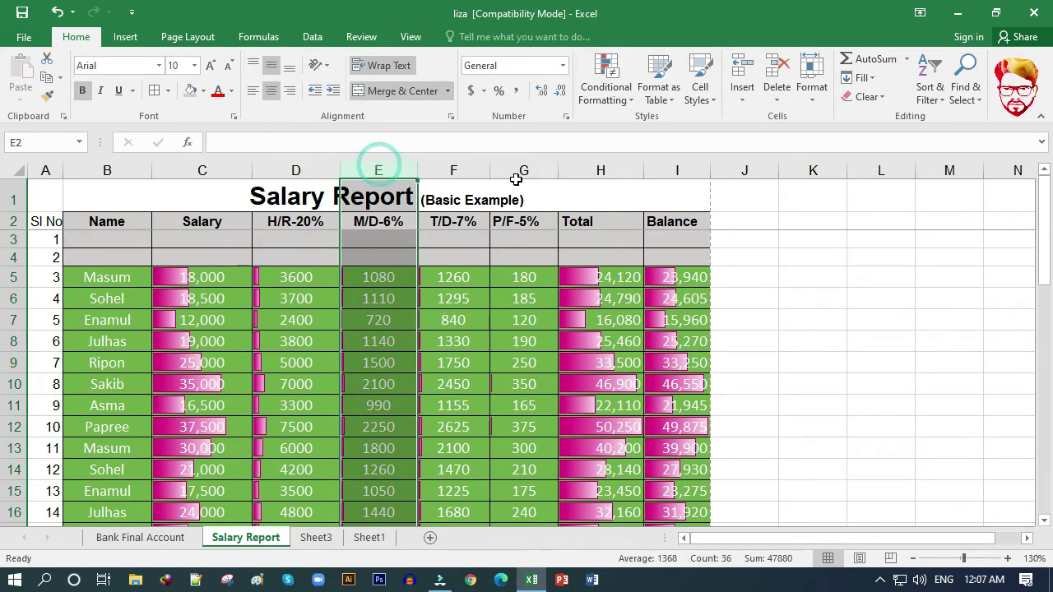
left_click(524, 171)
left_click(522, 215)
left_click(761, 246)
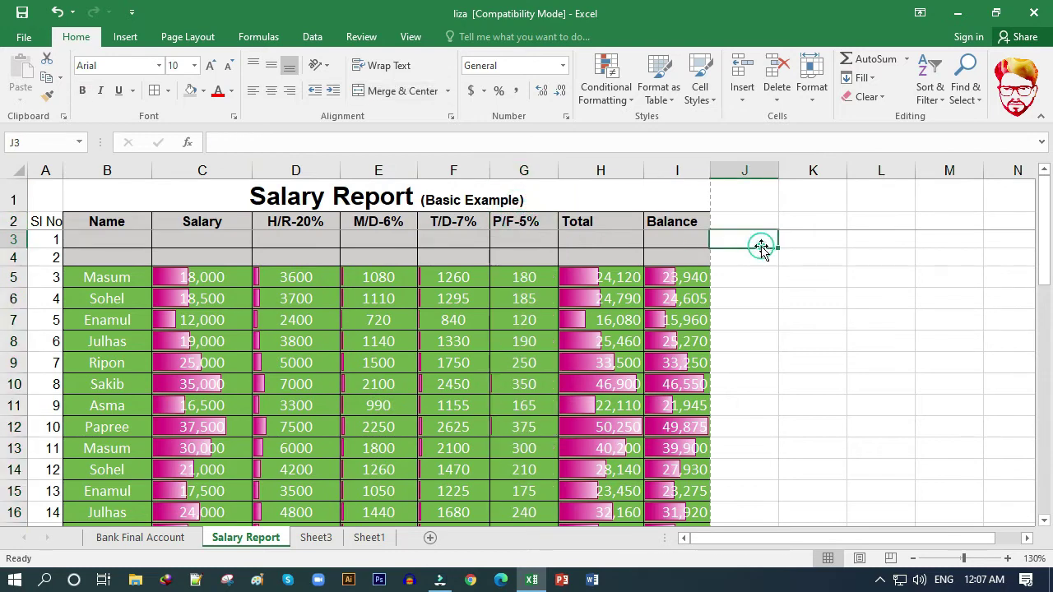
left_click(826, 241)
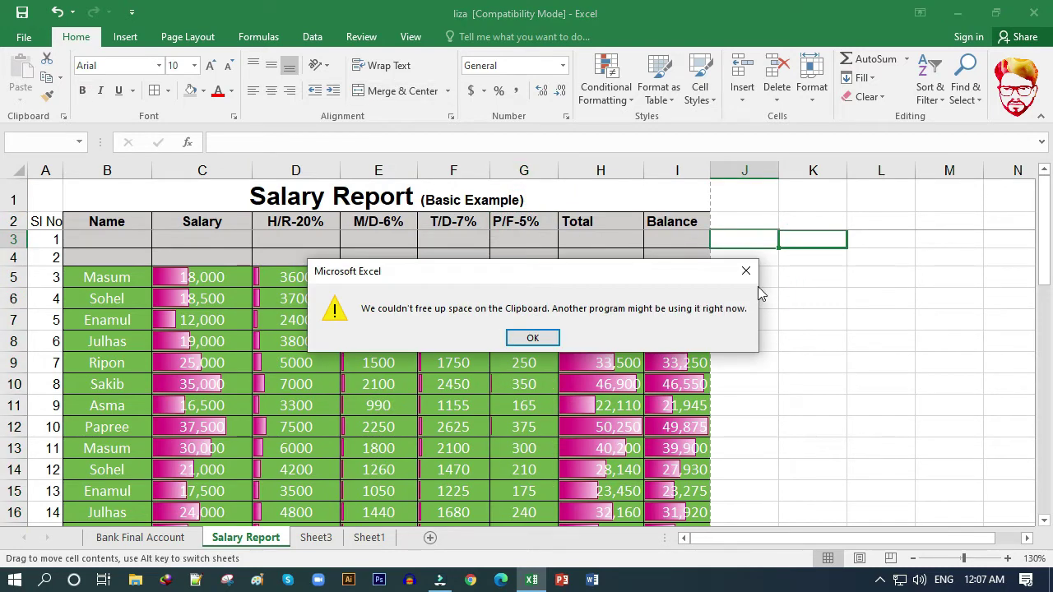
left_click(745, 271)
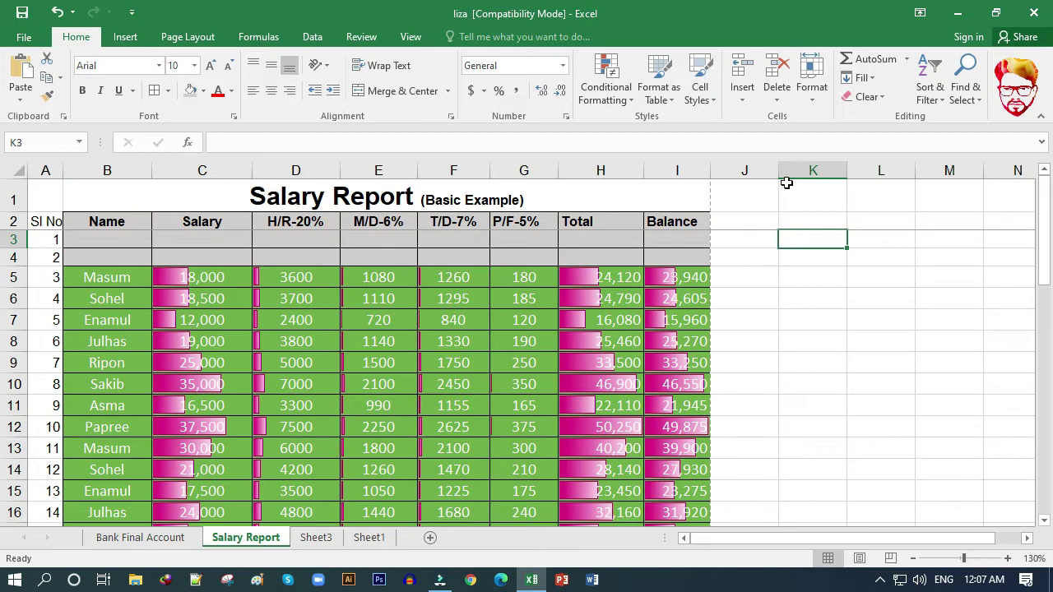
mouse_move(780, 170)
left_mouse_down()
mouse_move(796, 171)
mouse_move(786, 170)
left_mouse_up()
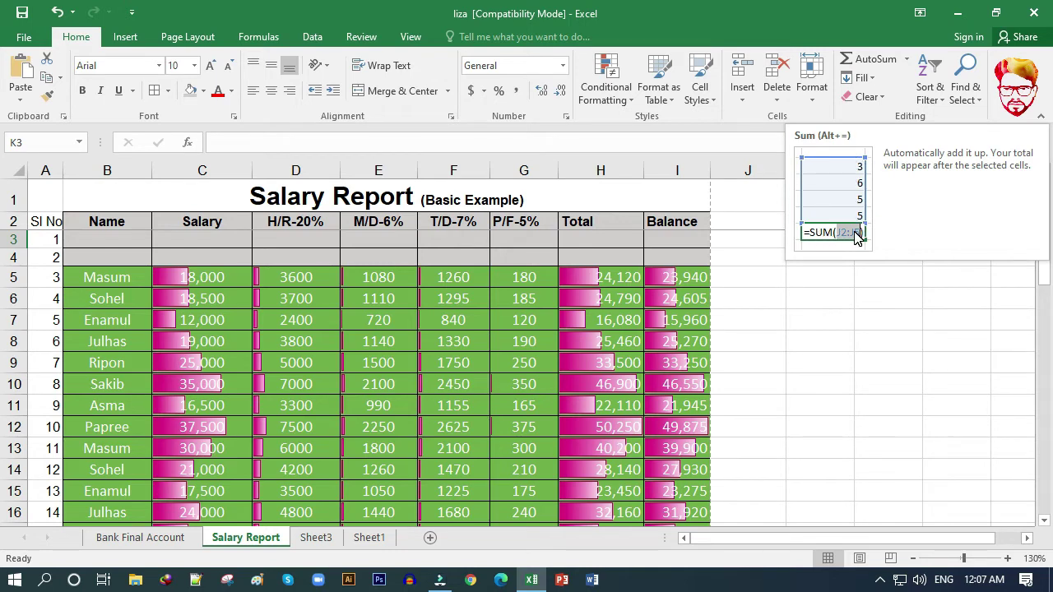
- AutoSum the Salary column into C40, giving 38,500
left_click(811, 357)
scroll(576, 329, "down", 4)
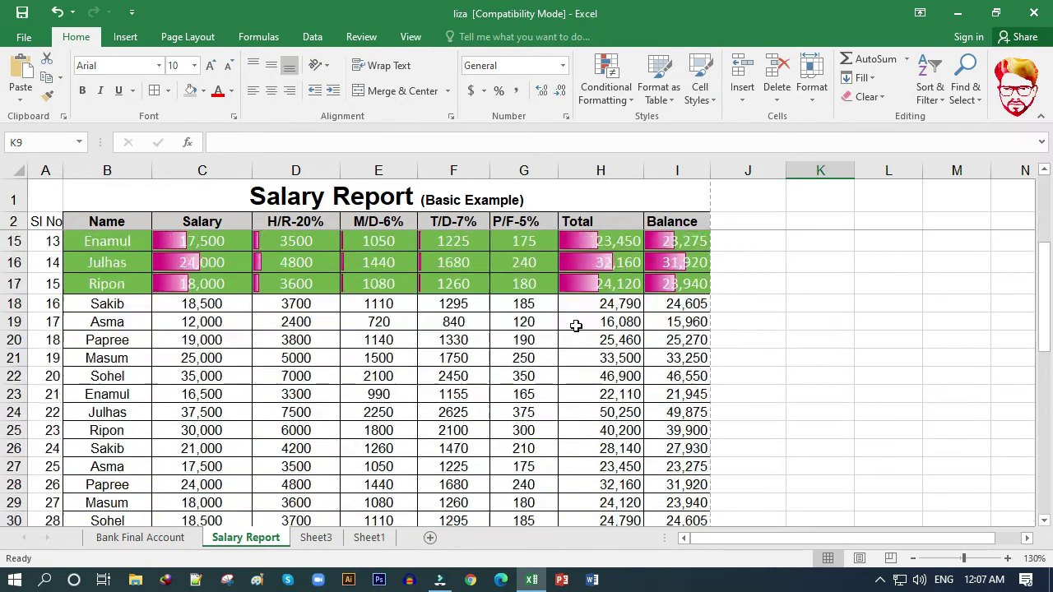
scroll(202, 319, "down", 1)
scroll(214, 325, "down", 4)
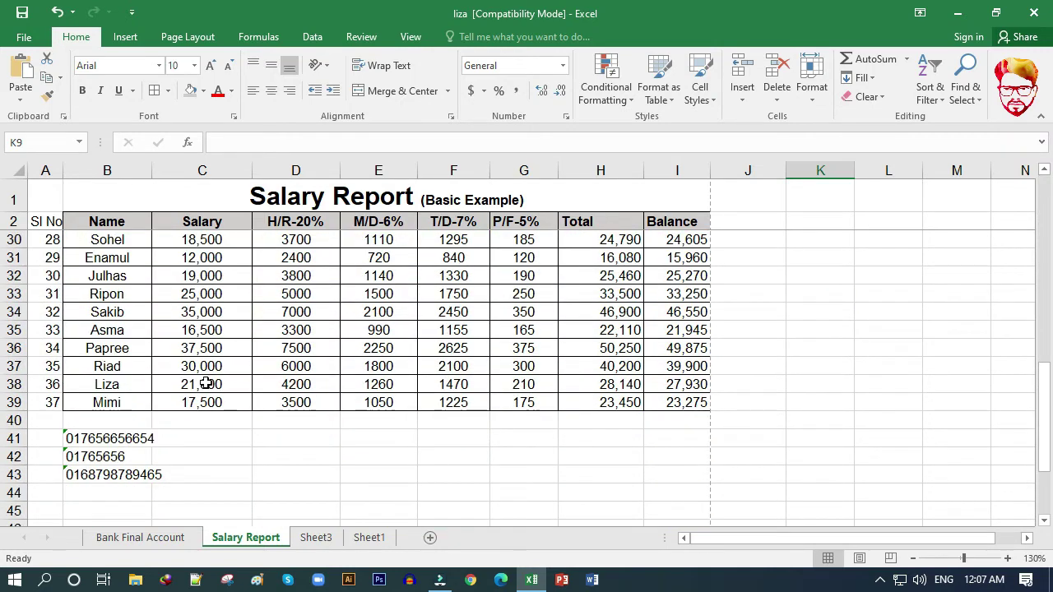
left_click_drag(202, 384, 201, 412)
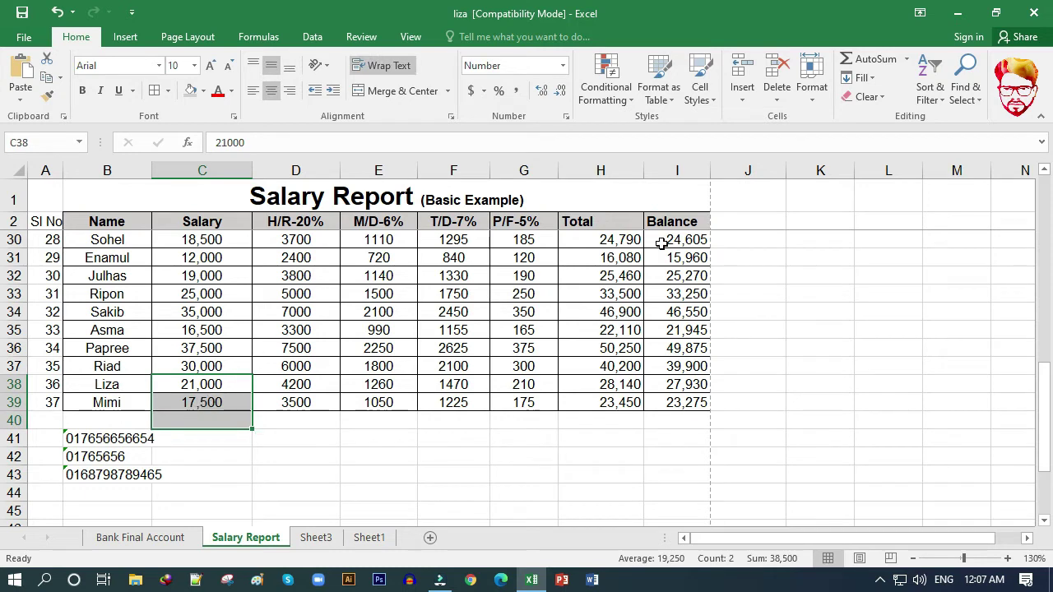
left_click(846, 59)
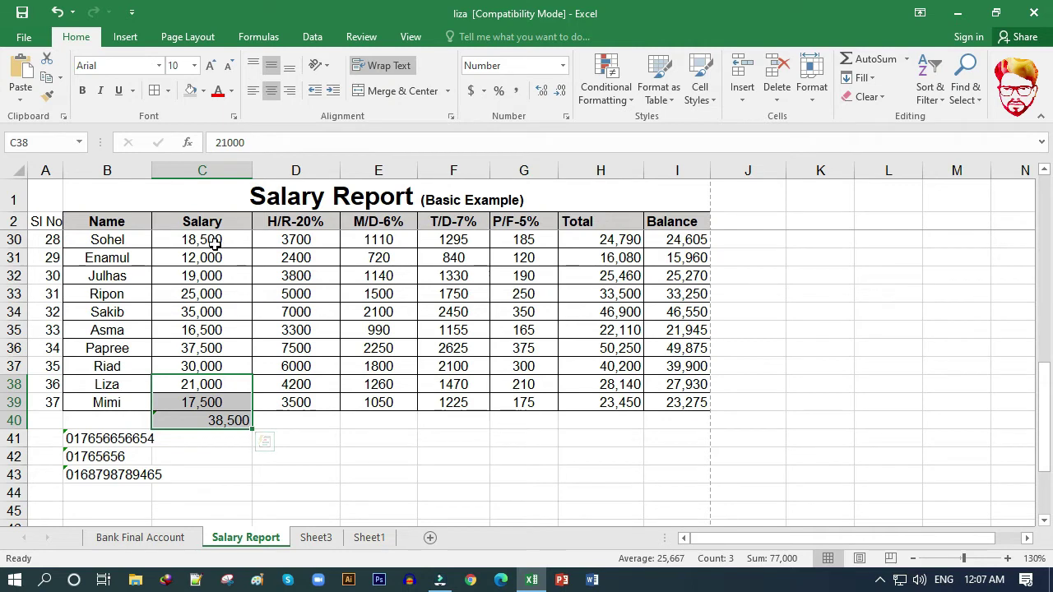
- AutoSum the H/R-20% values from D30:D39 into D40, giving 46400
left_click_drag(211, 239, 211, 277)
left_click(308, 240)
left_click_drag(309, 239, 308, 402)
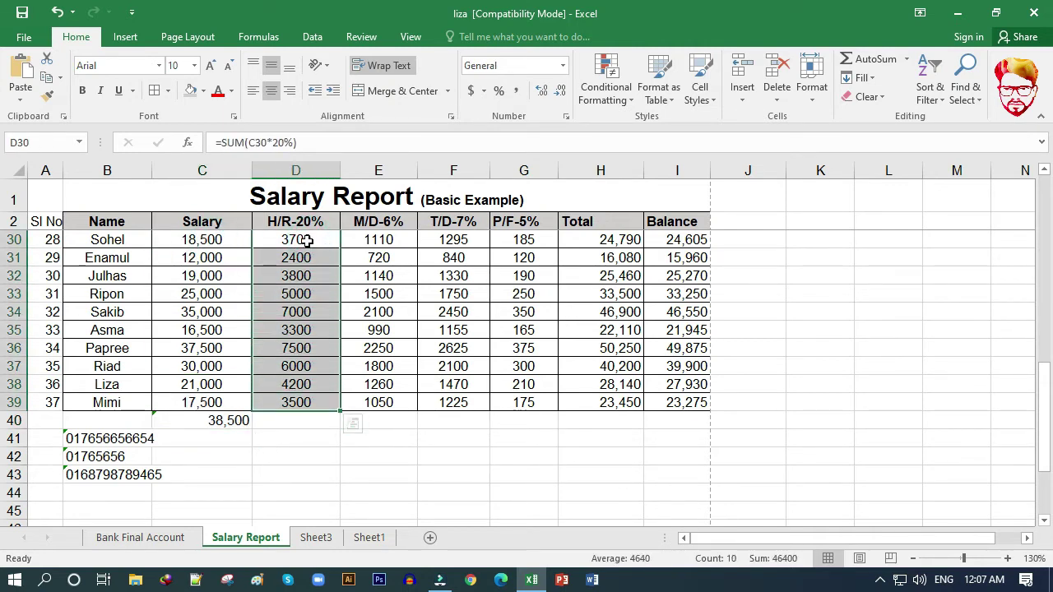
left_click_drag(301, 239, 303, 421)
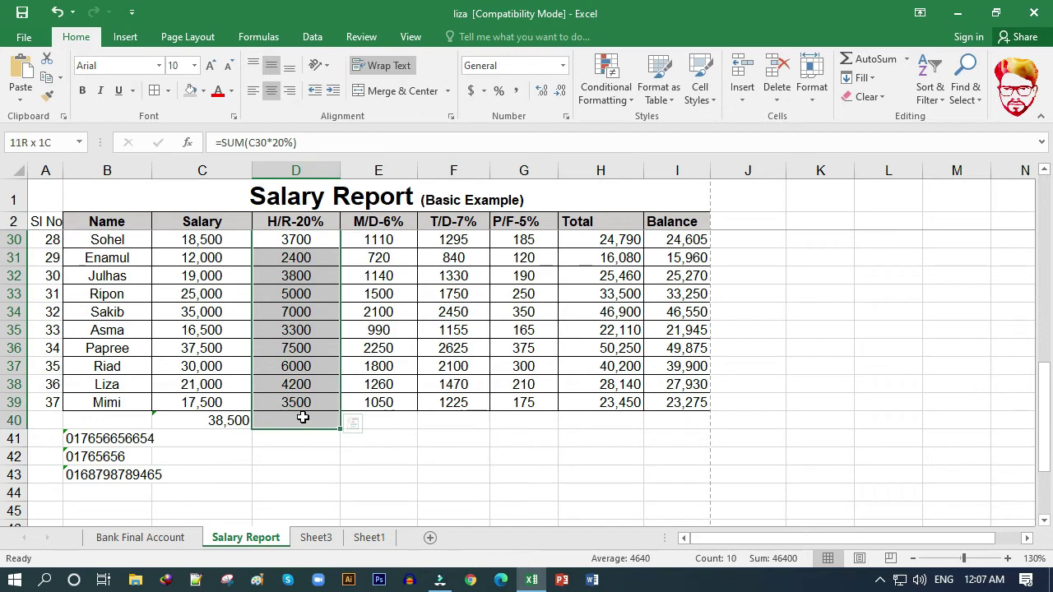
left_click(870, 60)
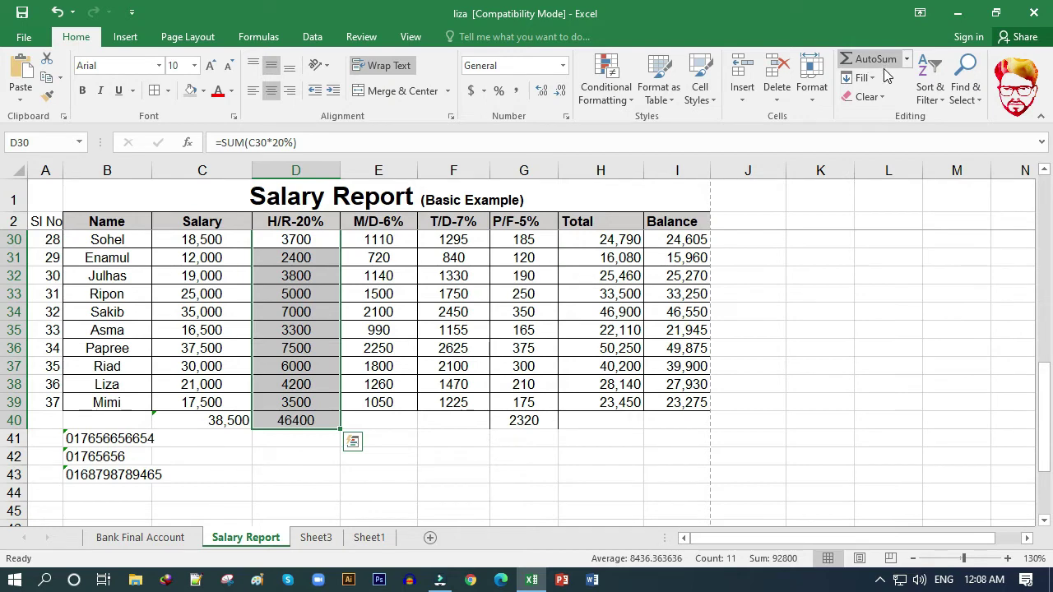
- Enter 10 in F44 and fill it down into F45
left_click(533, 449)
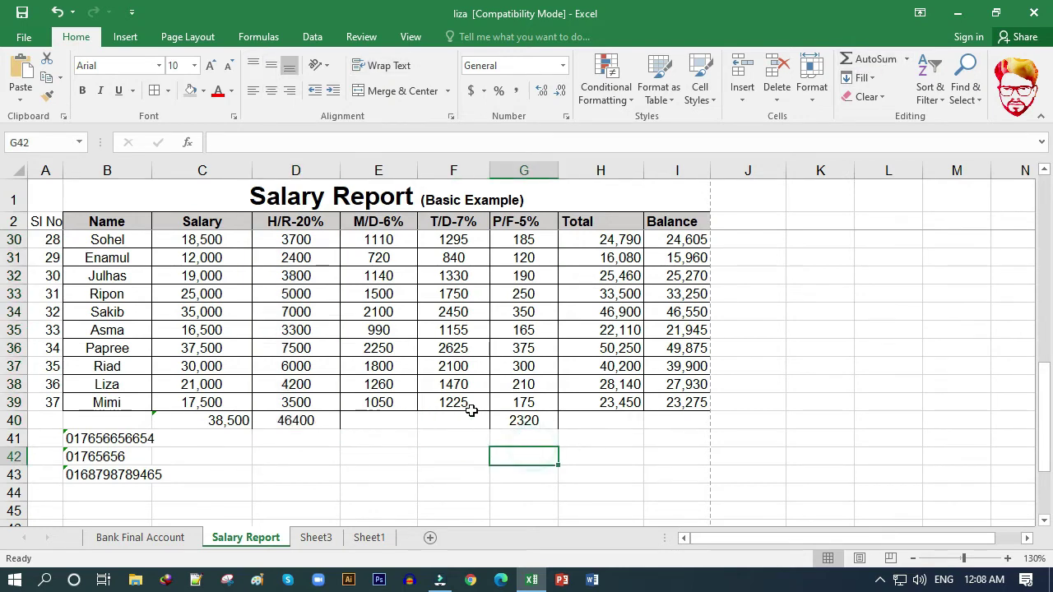
left_click(453, 494)
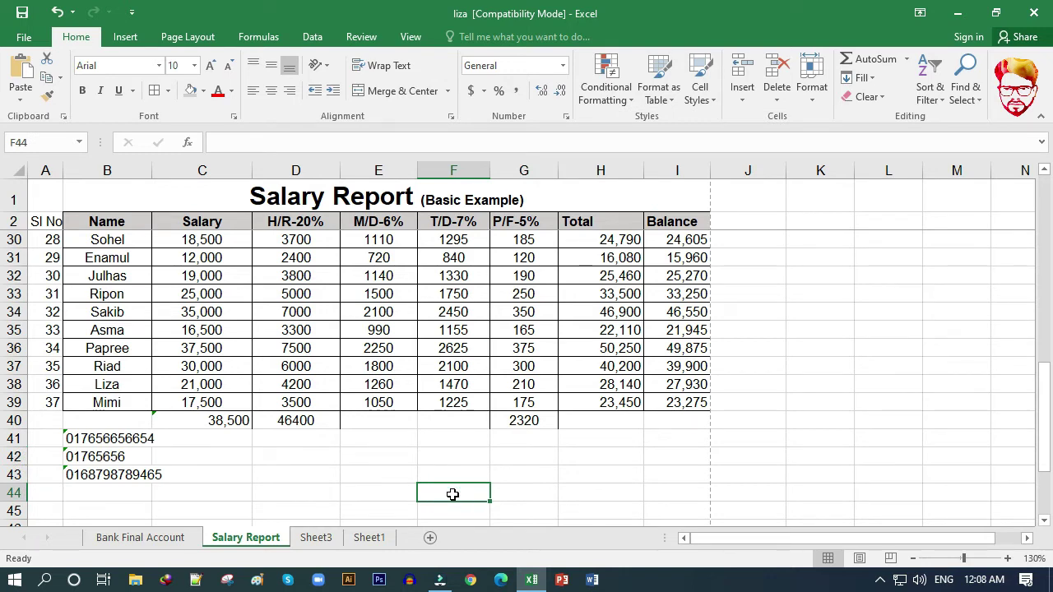
type("10")
key("Return")
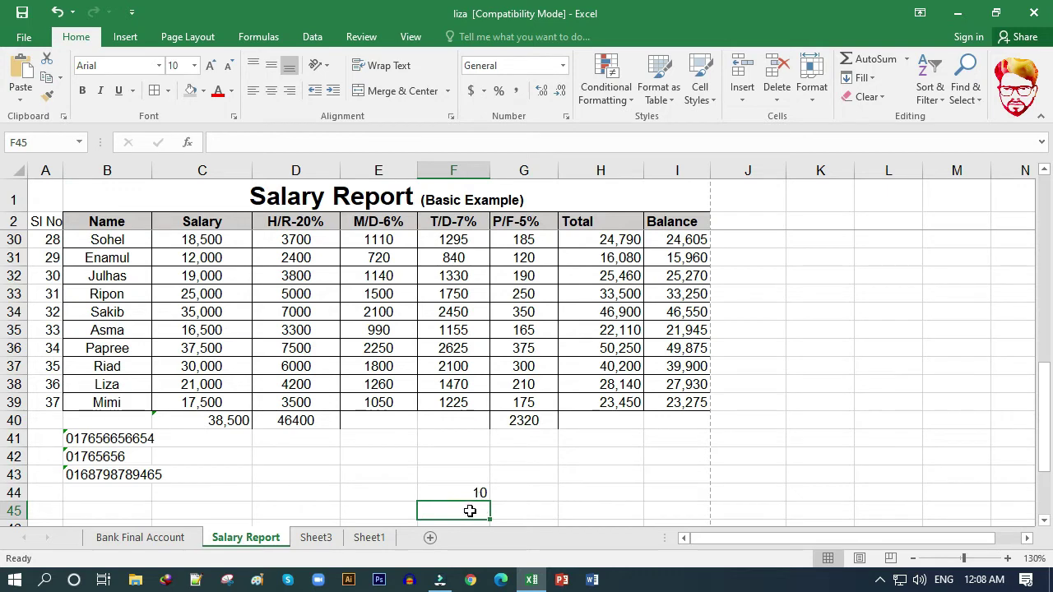
left_click(873, 81)
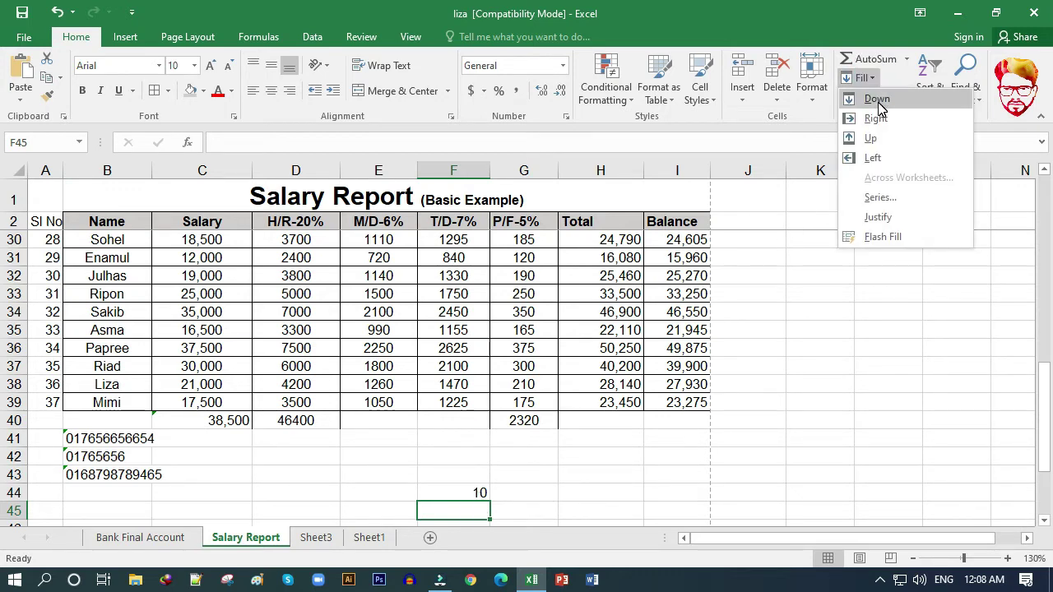
left_click(877, 99)
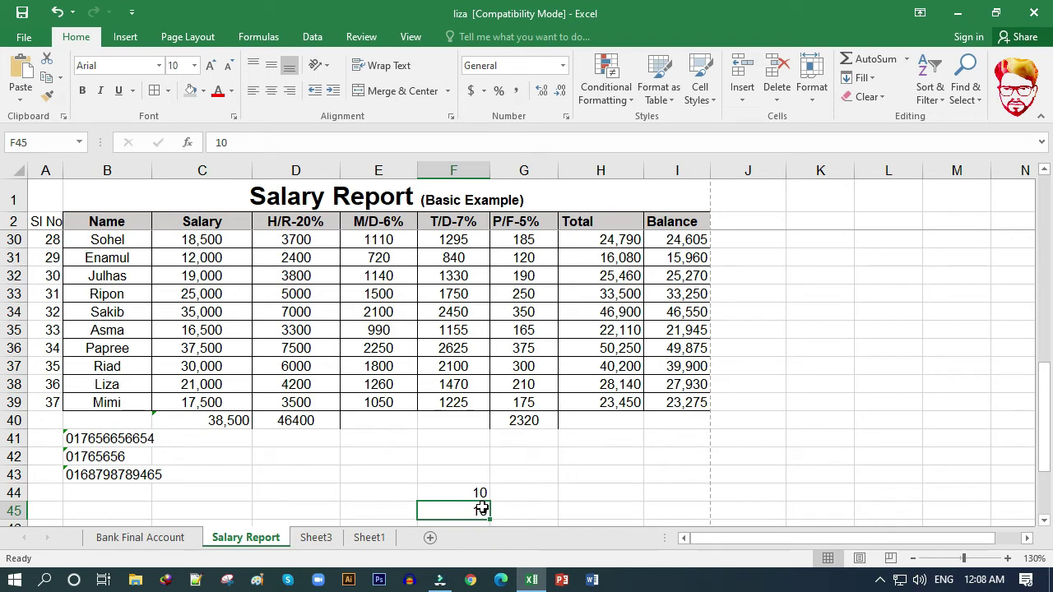
- Copy the 10 into G44 with Fill Right, then drag the fill handle into H44
left_click(515, 493)
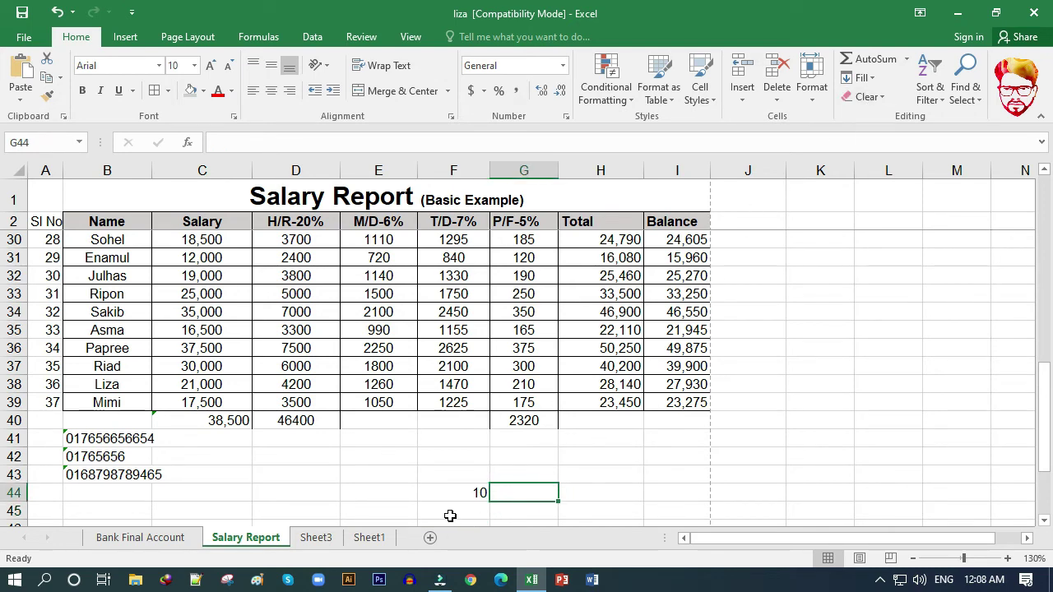
left_click(874, 77)
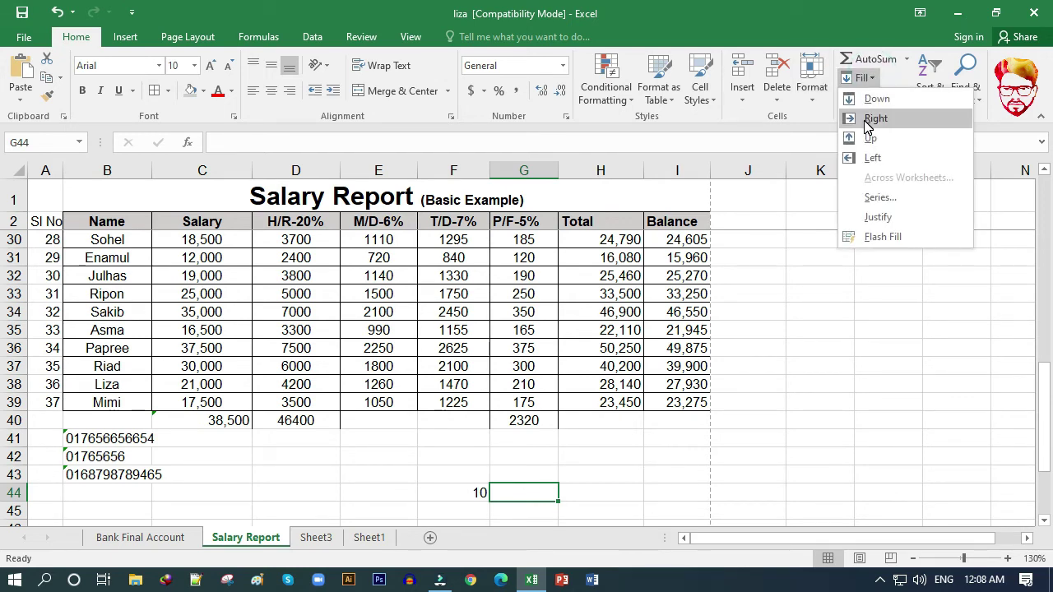
left_click(872, 119)
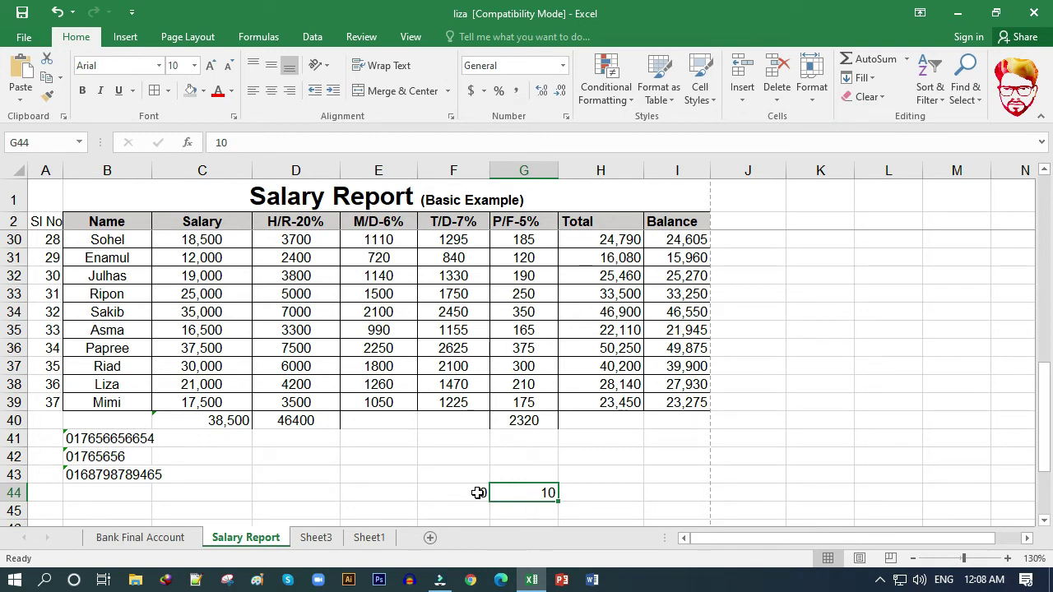
left_click(478, 493)
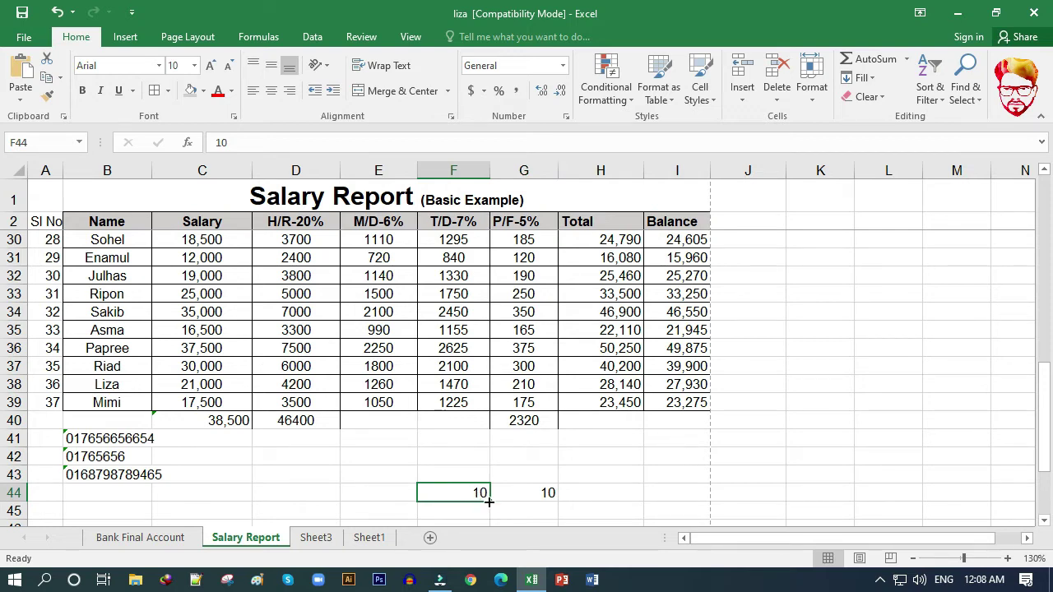
left_click_drag(490, 500, 549, 509)
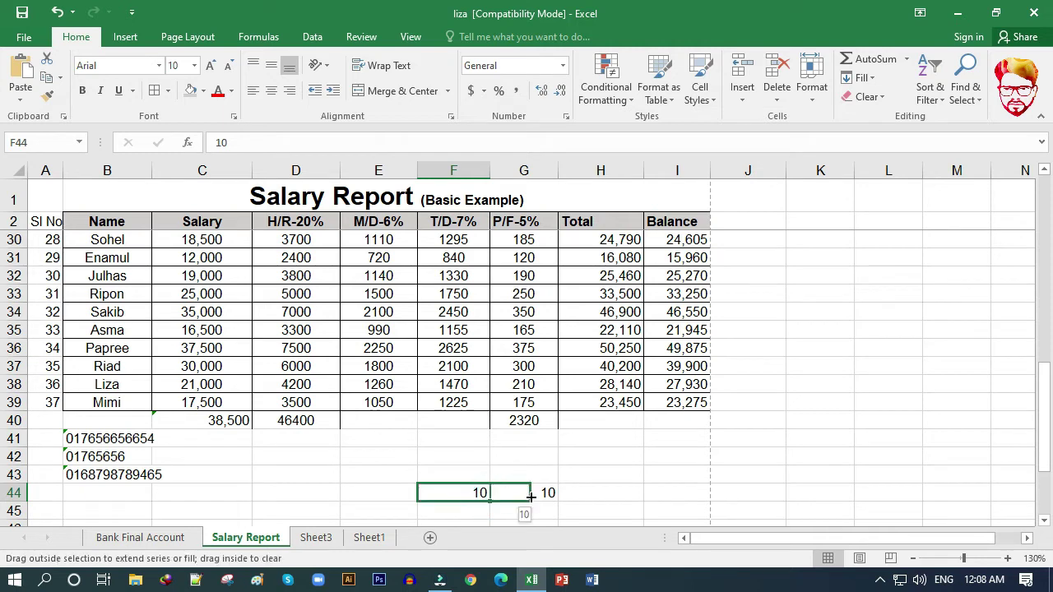
left_click(599, 491)
left_click(543, 492)
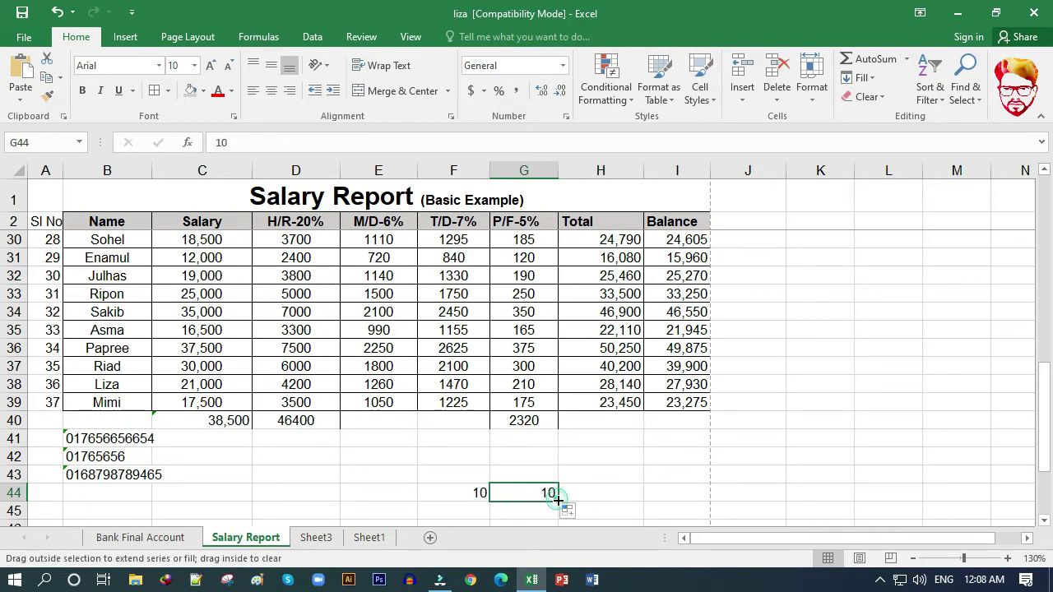
left_click_drag(558, 500, 633, 497)
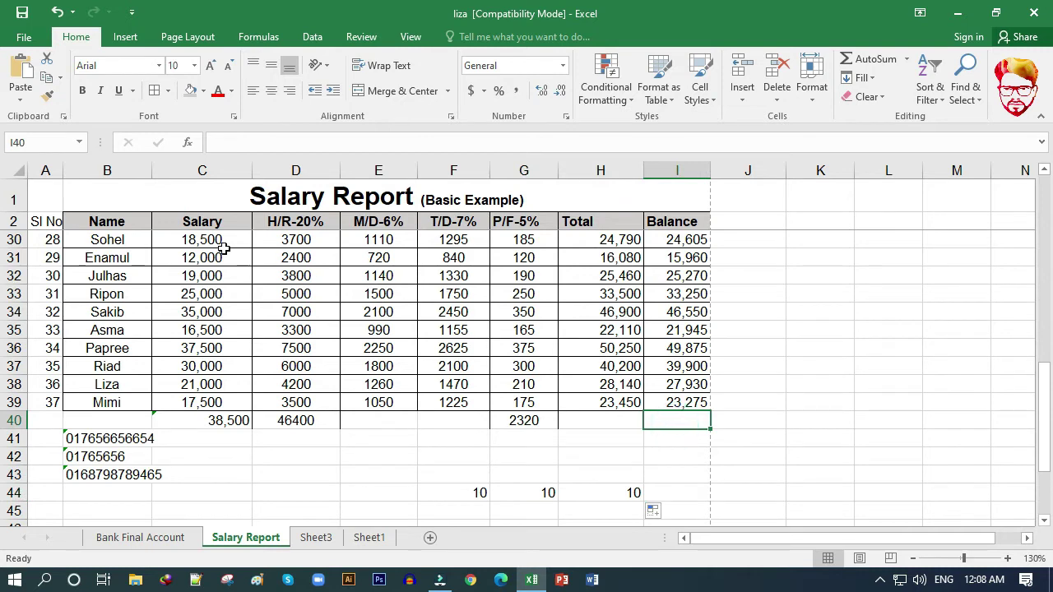
- Try clearing column A's contents and Clear All on column B, then undo to restore Sl No
left_click(45, 171)
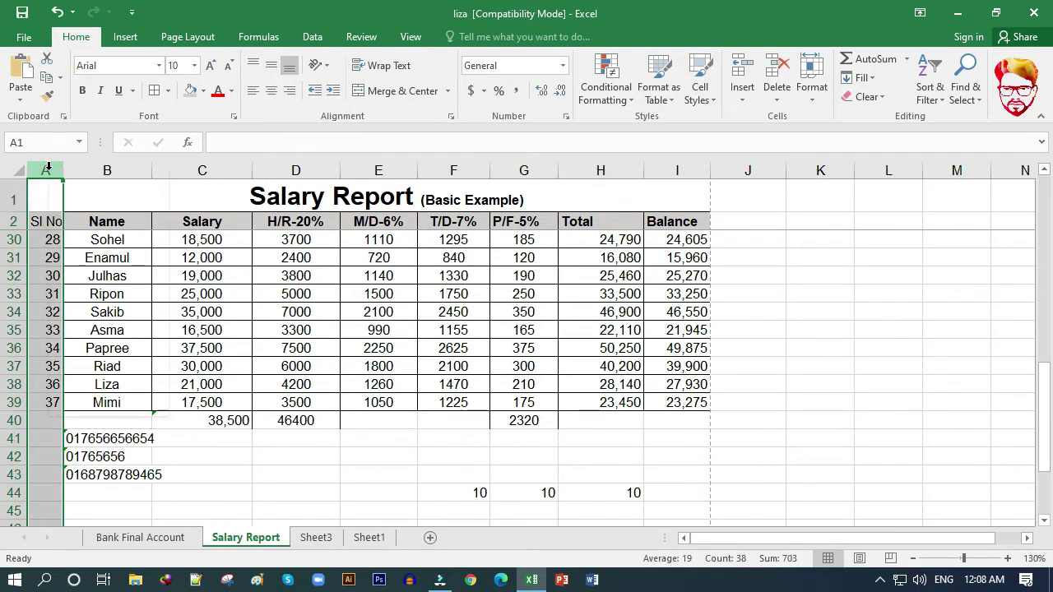
right_click(49, 171)
left_click(132, 324)
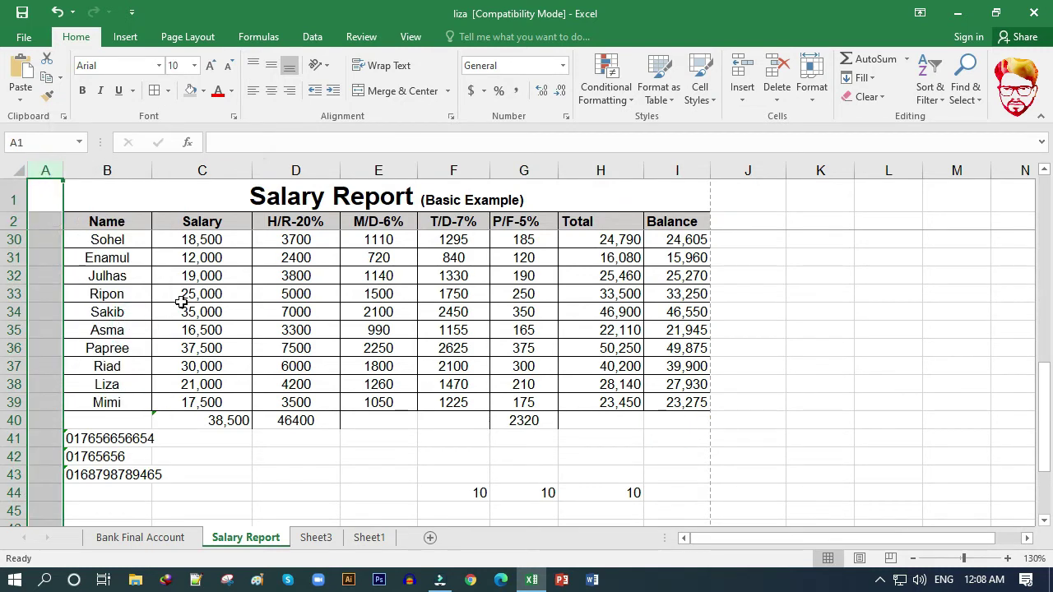
left_click(107, 170)
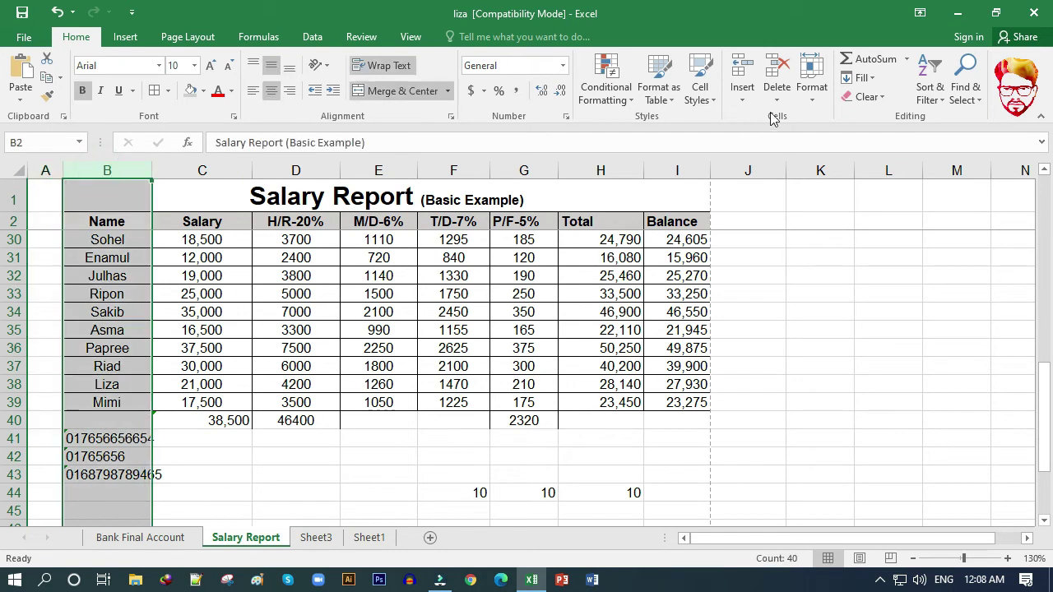
left_click(877, 104)
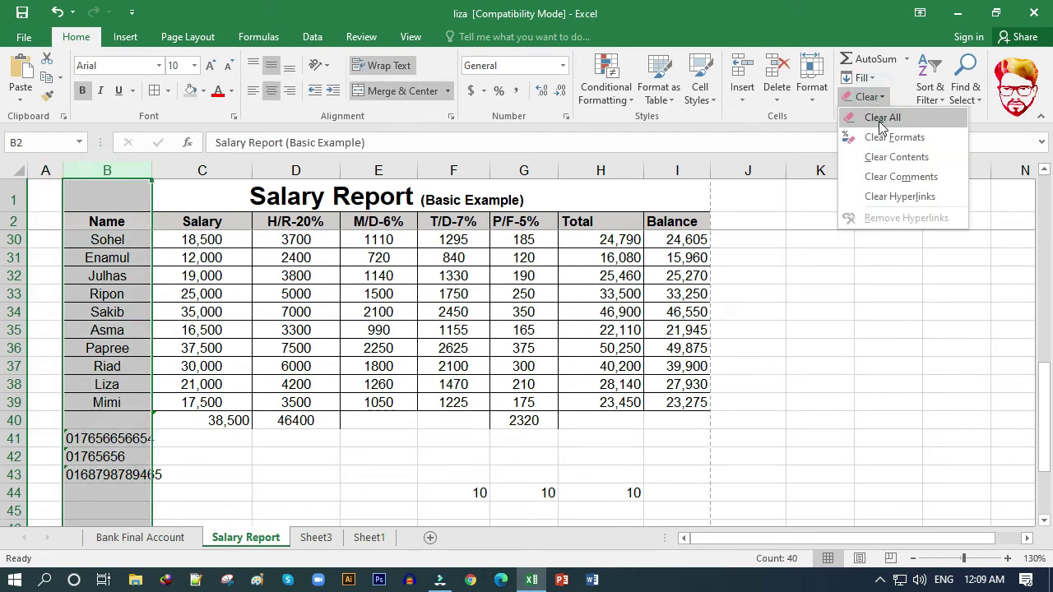
left_click(882, 118)
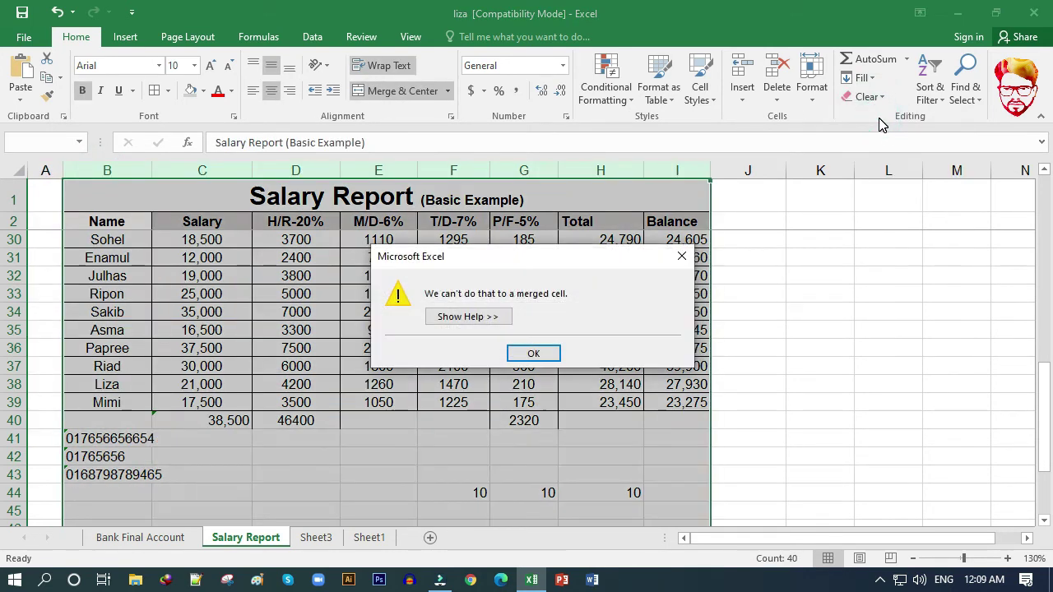
left_click(681, 256)
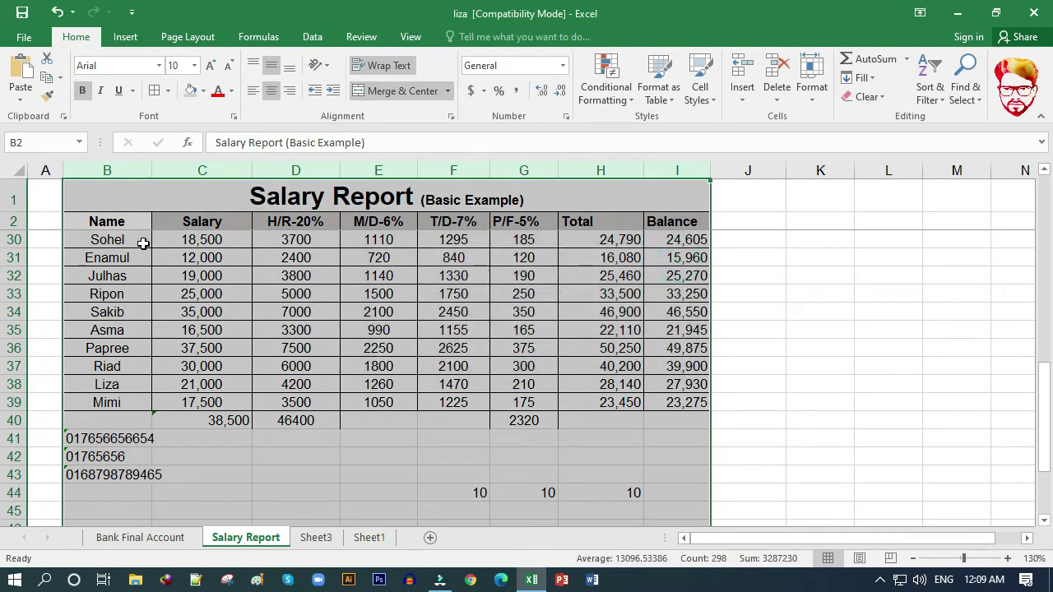
scroll(124, 222, "up", 4)
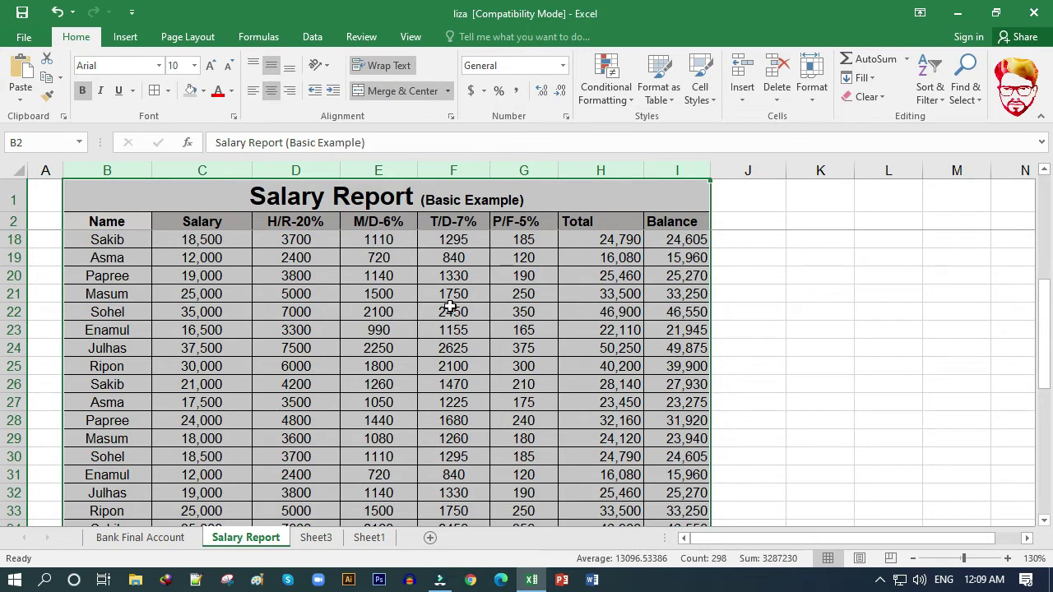
left_click(56, 11)
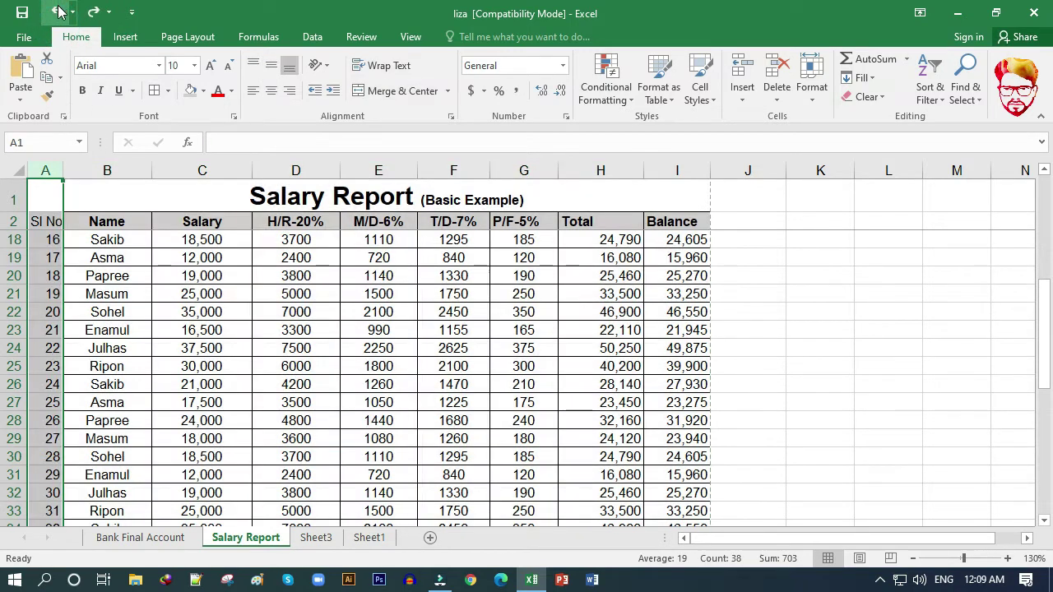
- Try Clear All and Clear Contents on column A with undo, then erase it with Delete
left_click(42, 200)
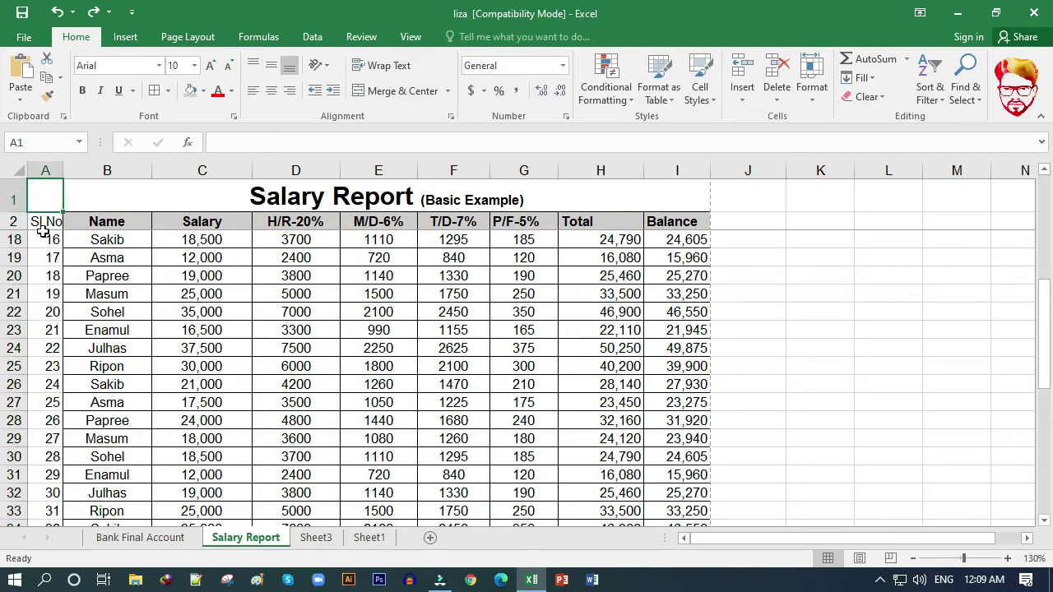
left_click(41, 237)
left_click(46, 171)
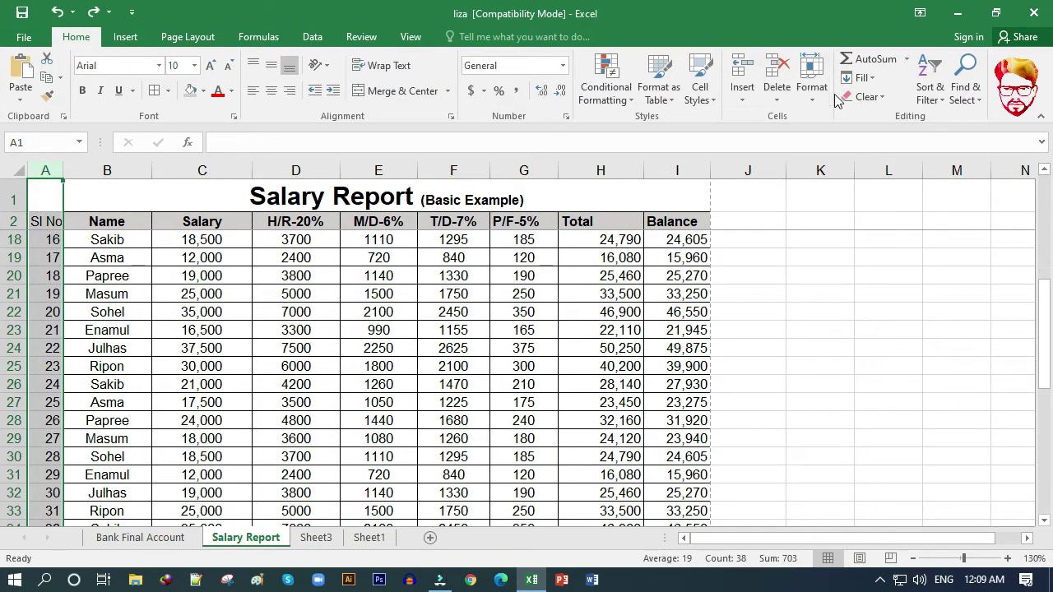
left_click(865, 98)
left_click(871, 119)
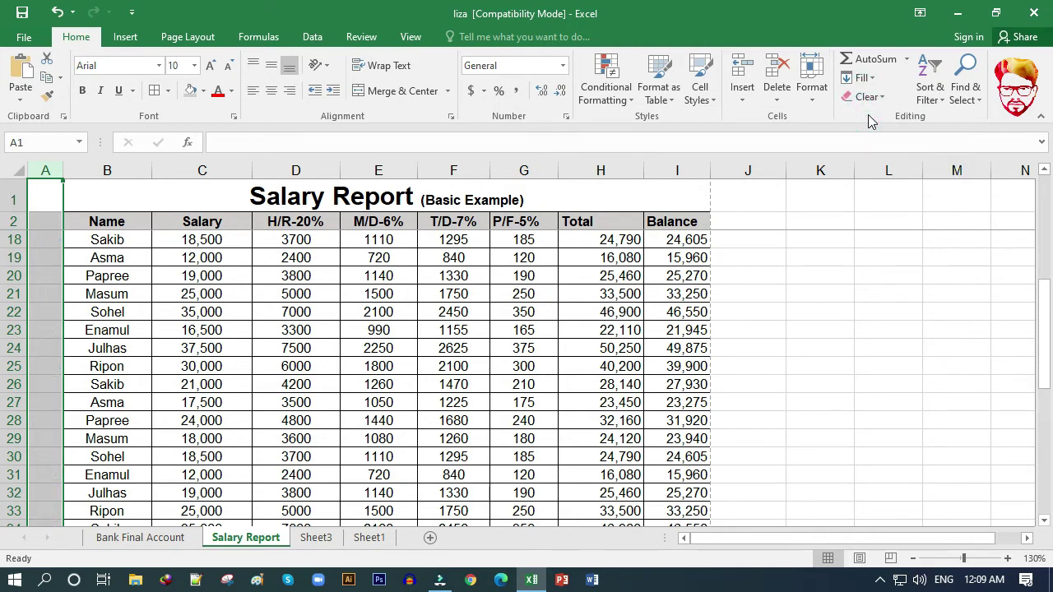
left_click(58, 16)
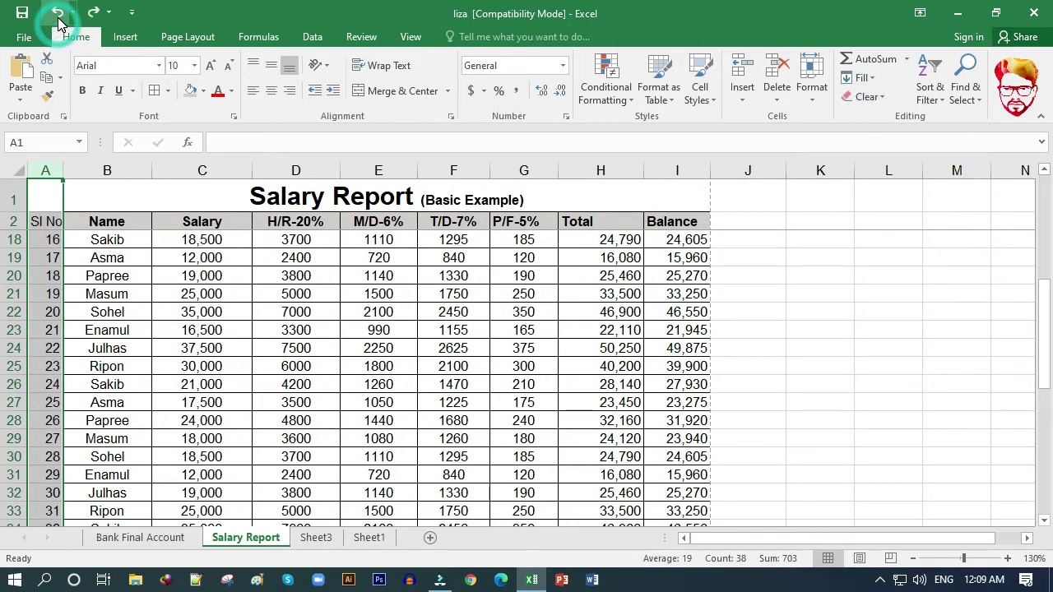
left_click(872, 97)
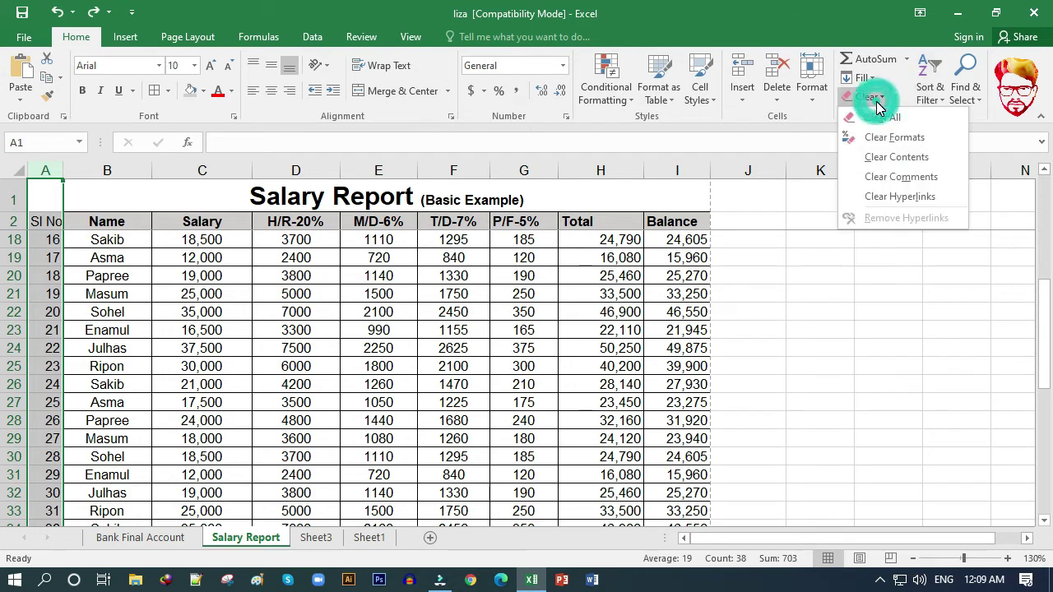
left_click(892, 159)
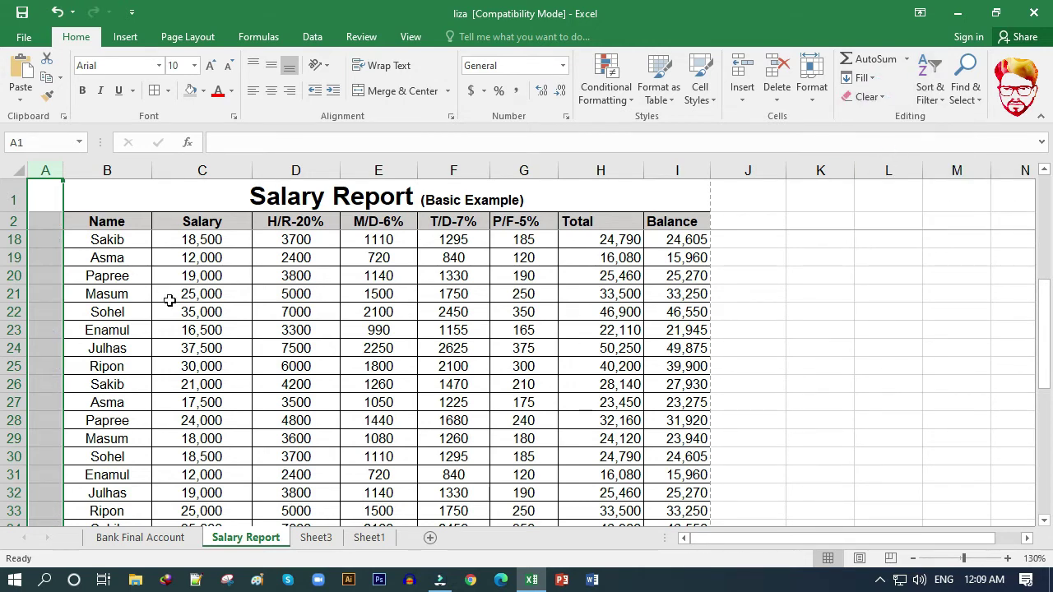
left_click(57, 12)
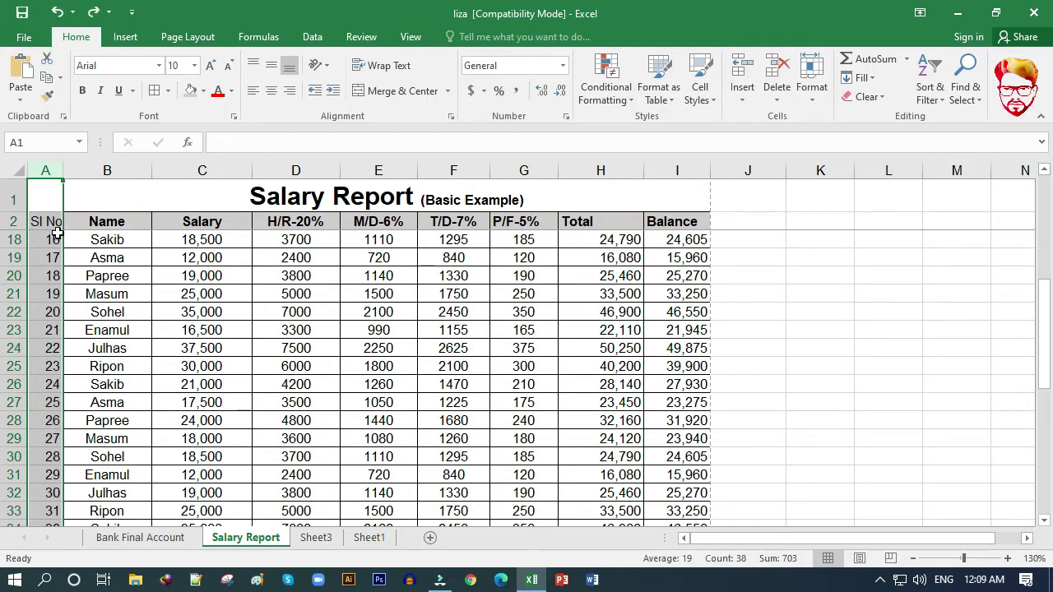
key("Delete")
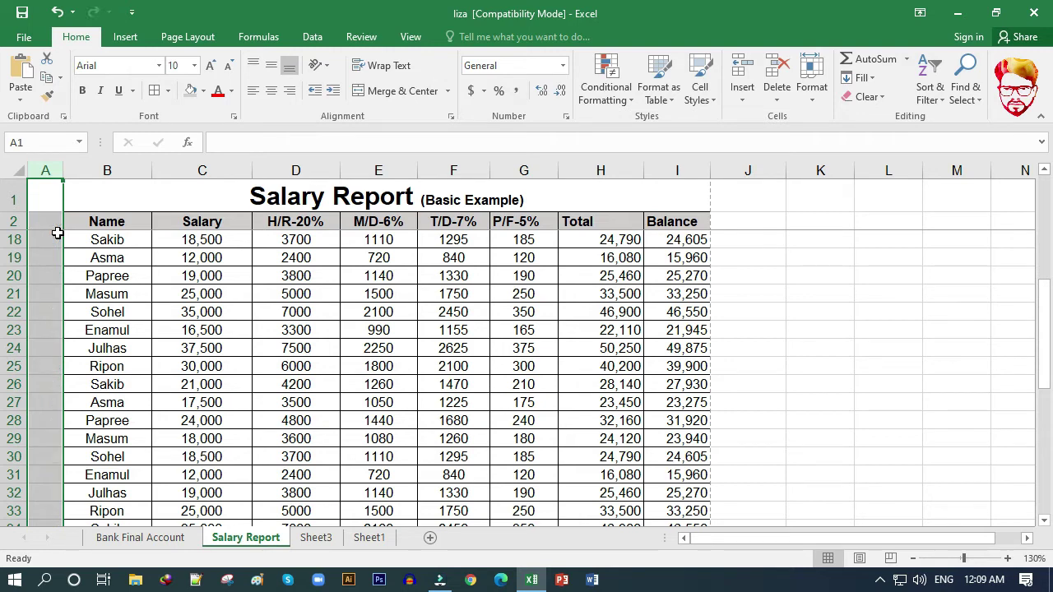
left_click(868, 96)
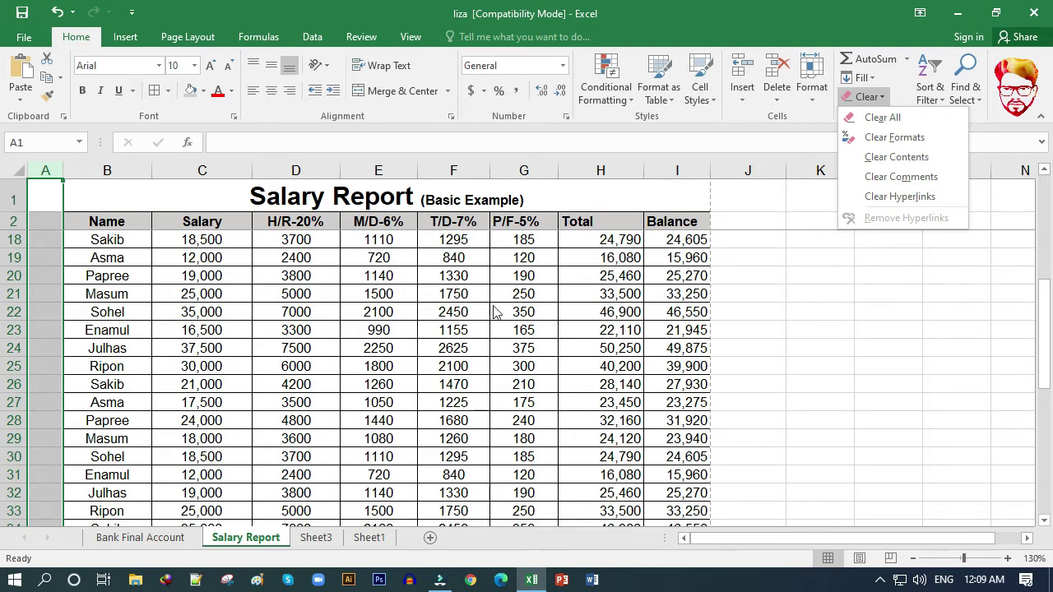
left_click(148, 230)
mouse_move(136, 228)
left_mouse_down()
mouse_move(230, 247)
mouse_move(669, 256)
mouse_move(680, 359)
left_mouse_up()
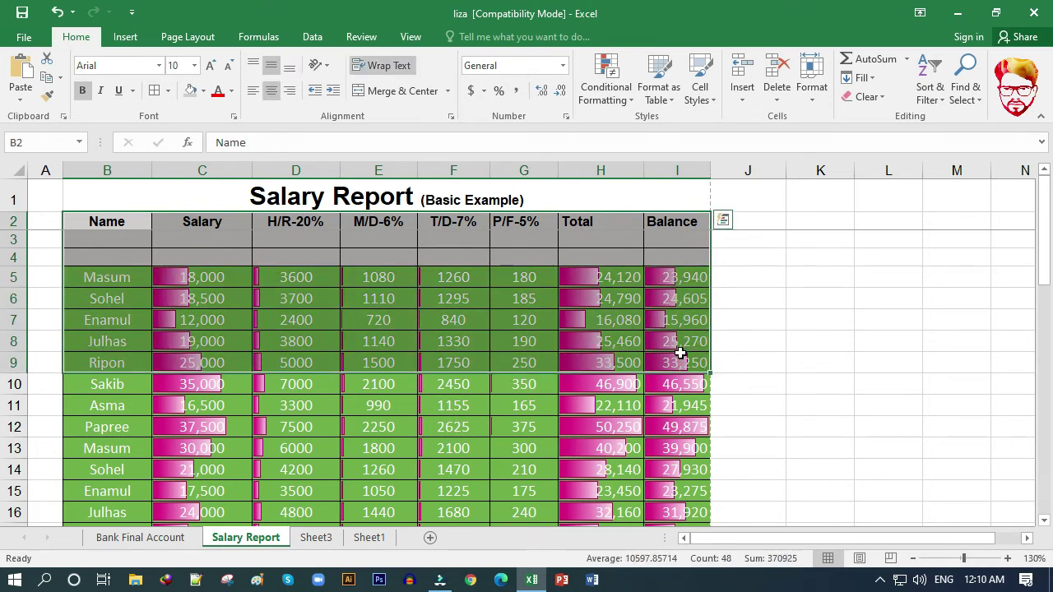
left_click(867, 97)
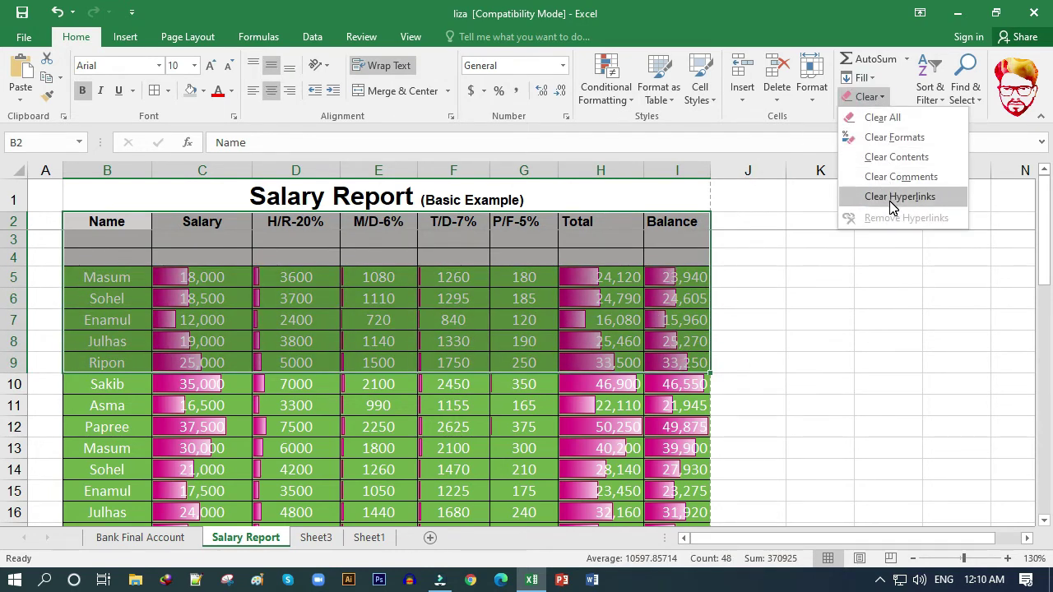
left_click(201, 276)
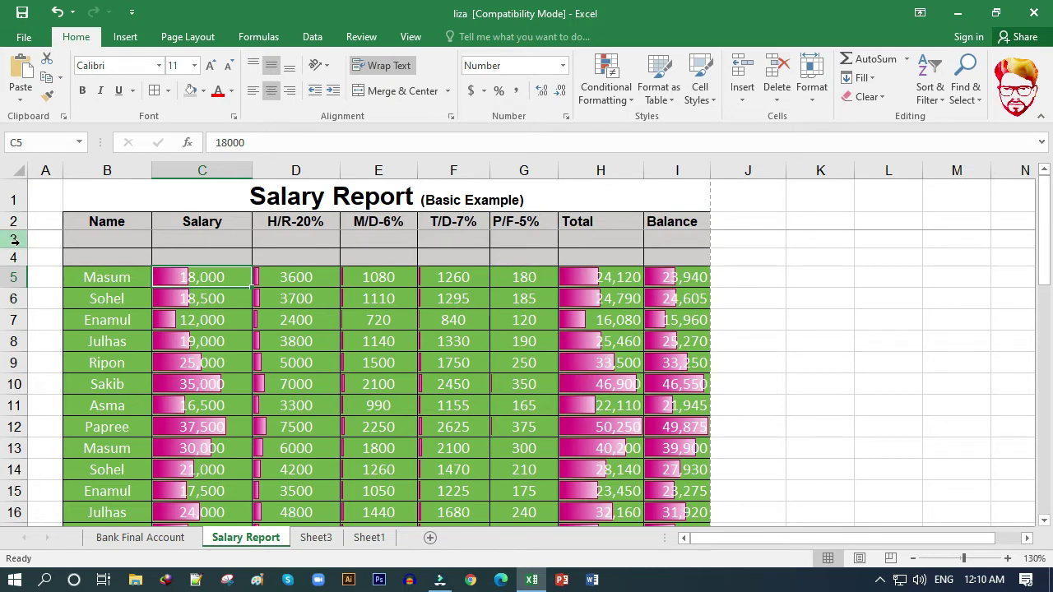
- Delete the empty rows 3 and 4
left_click_drag(12, 239, 12, 257)
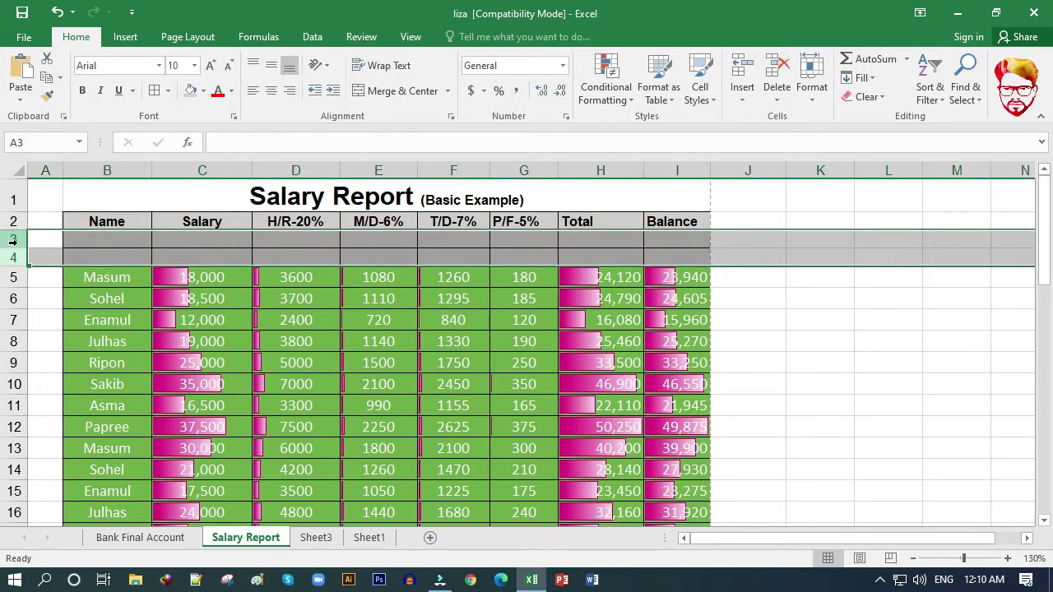
right_click(104, 241)
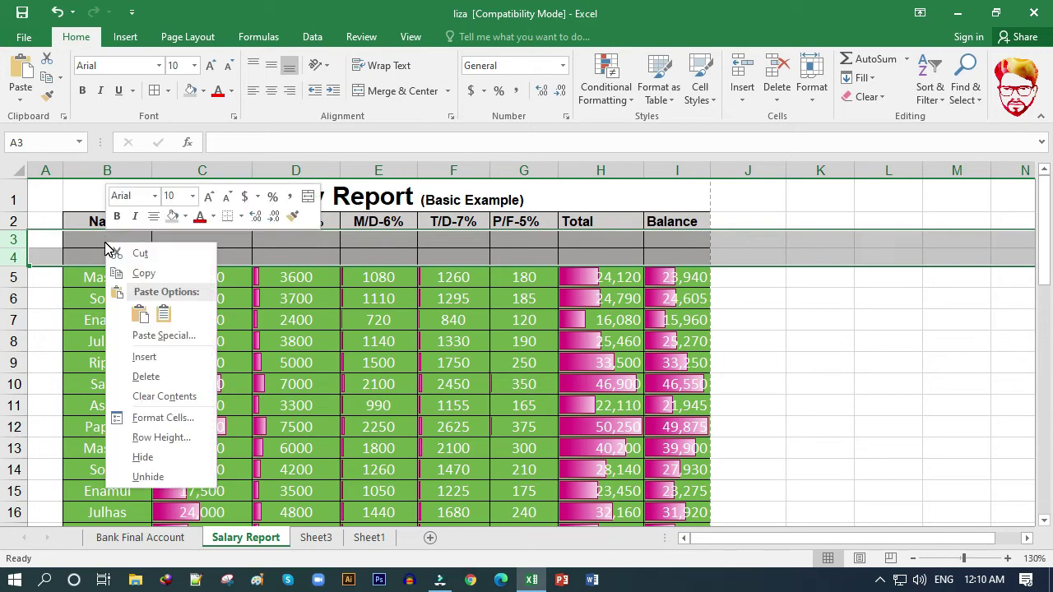
left_click(161, 377)
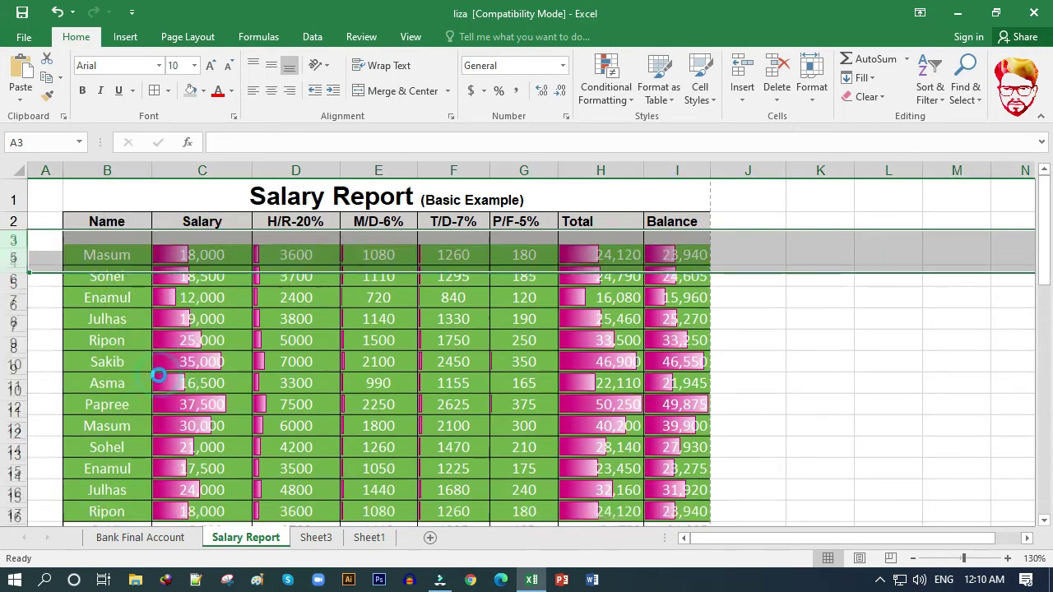
left_click(257, 368)
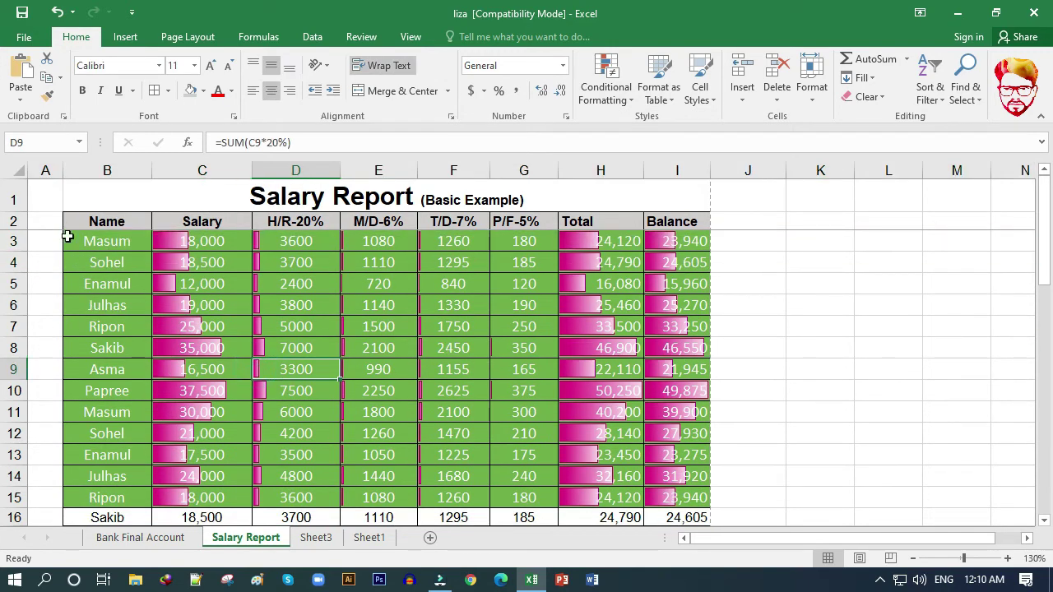
- Delete the empty column A and select the header row A2:H2
right_click(45, 168)
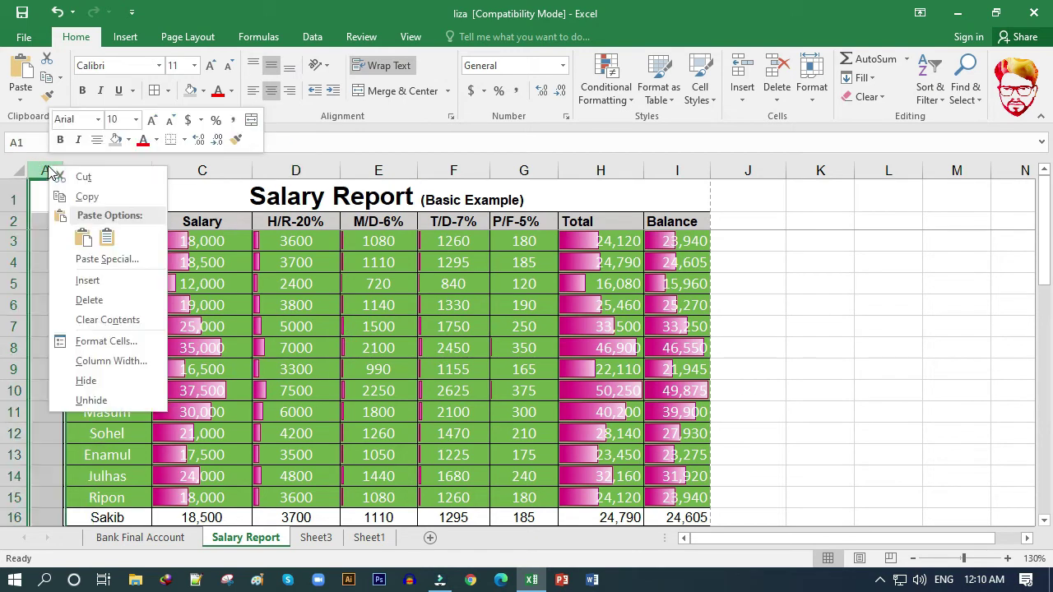
left_click(107, 302)
left_click(232, 288)
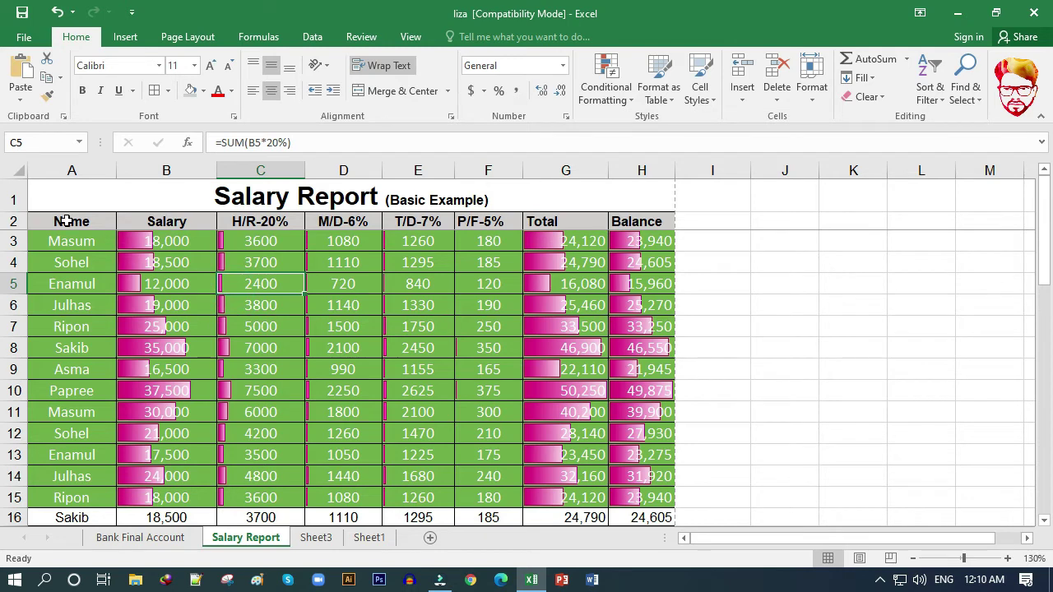
left_click_drag(82, 220, 648, 226)
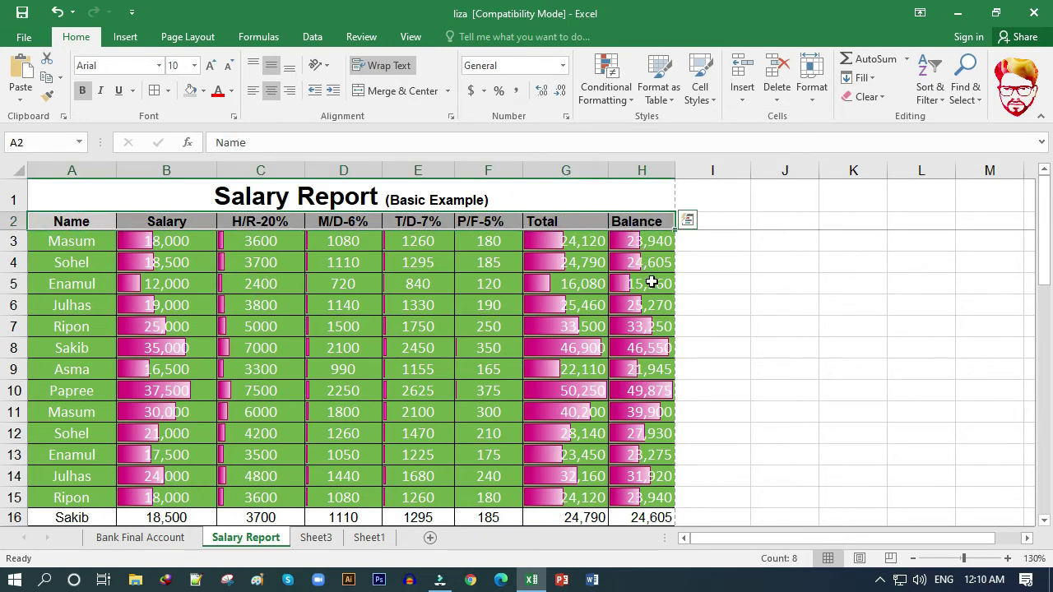
- Turn on AutoFilter for the header row and check the Name filter list
left_click(937, 88)
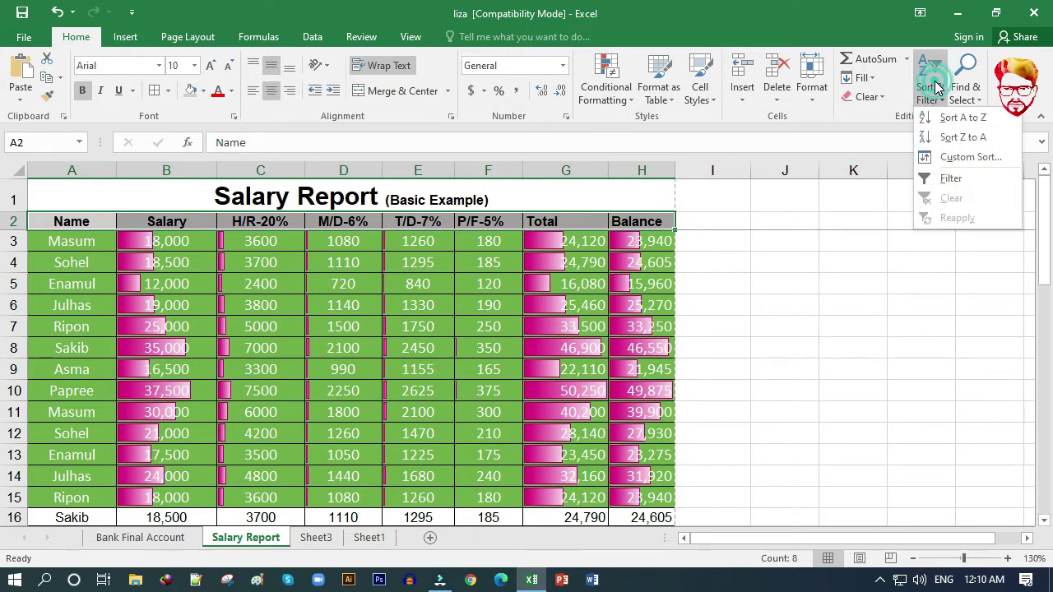
left_click(942, 180)
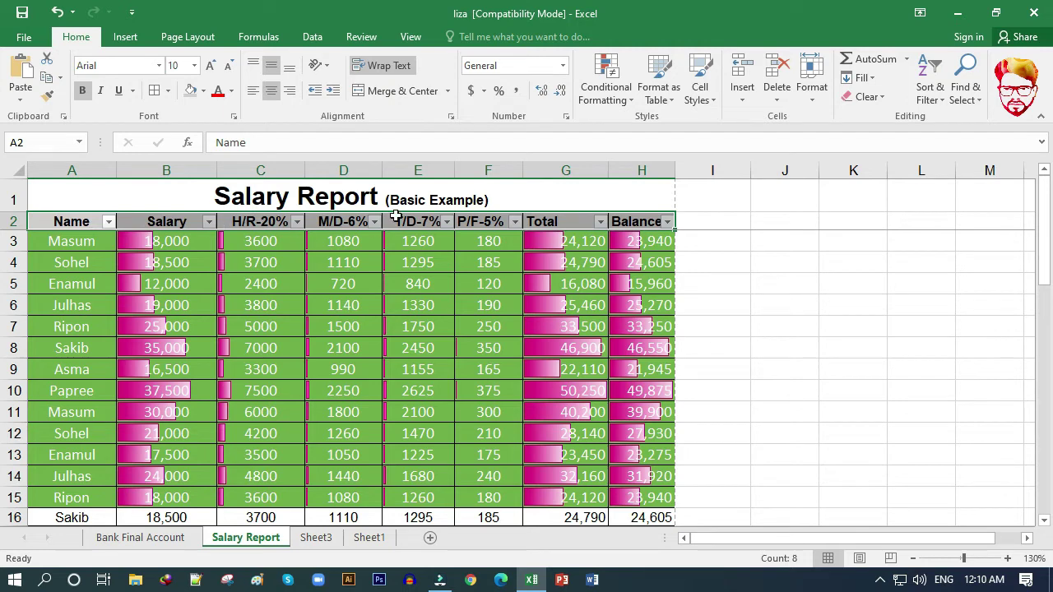
left_click(701, 264)
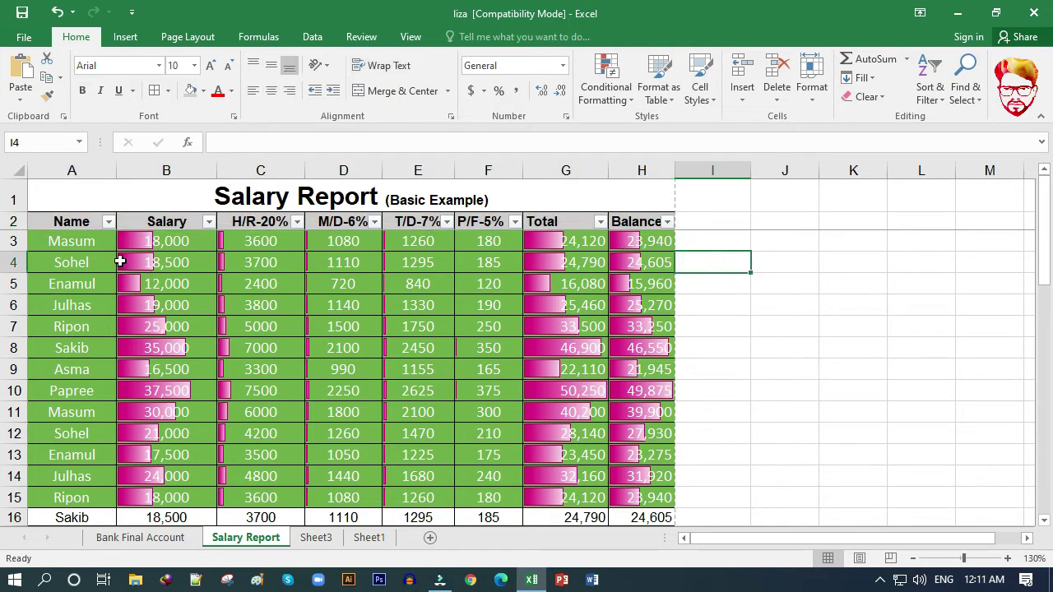
left_click(109, 222)
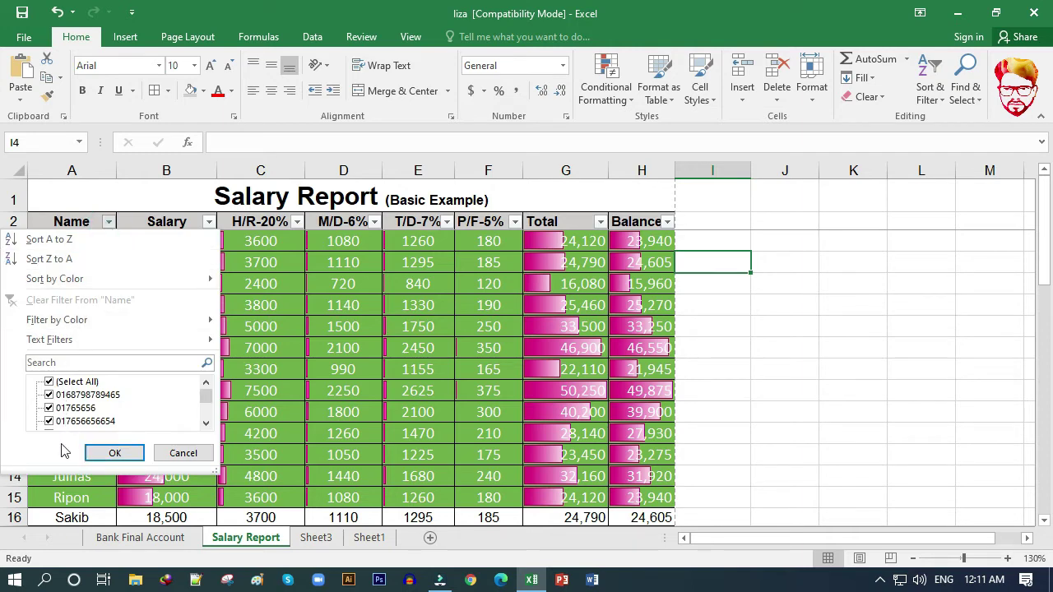
left_click(197, 453)
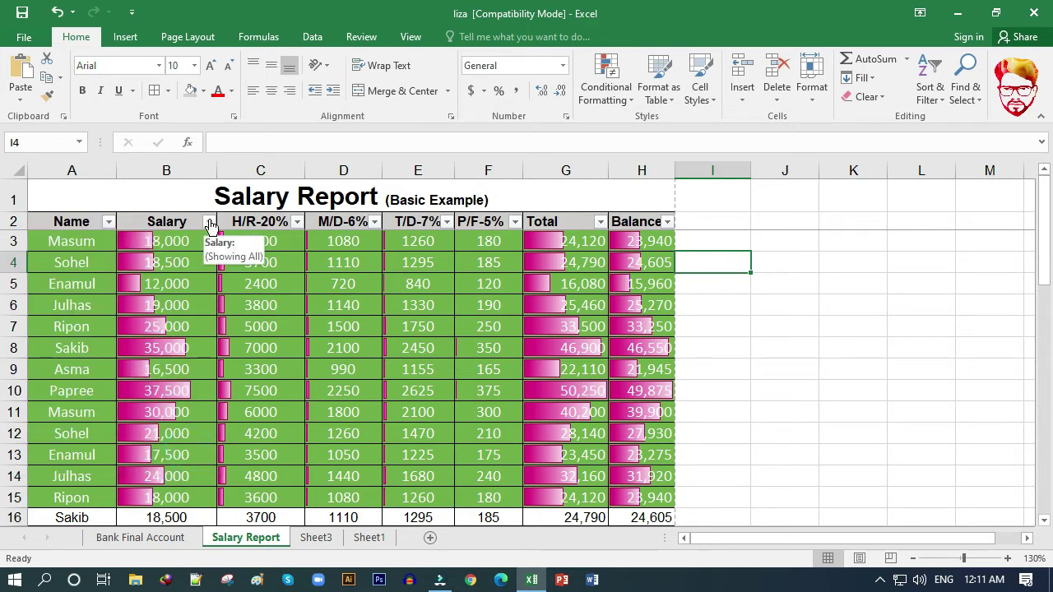
- Filter the Salary column to show only the 30,000 salaries
left_click(210, 223)
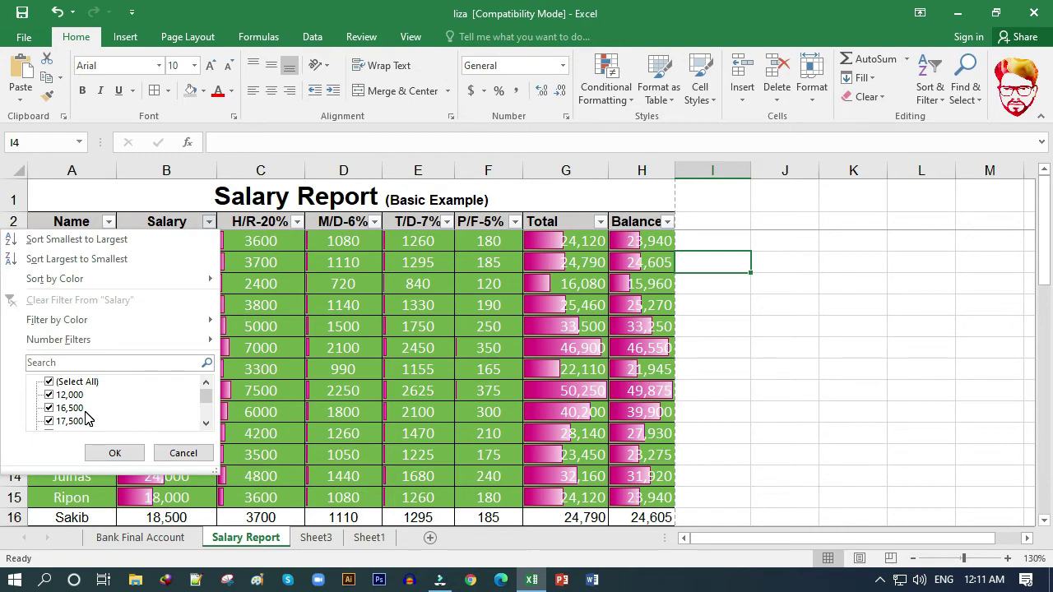
left_click(204, 401)
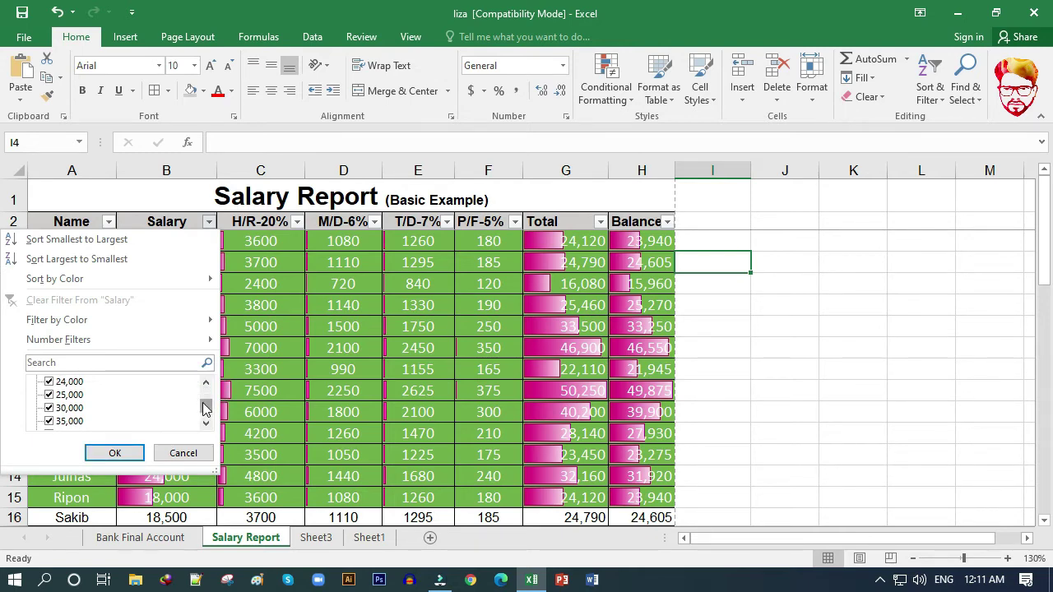
left_click_drag(206, 408, 205, 388)
left_click(175, 385)
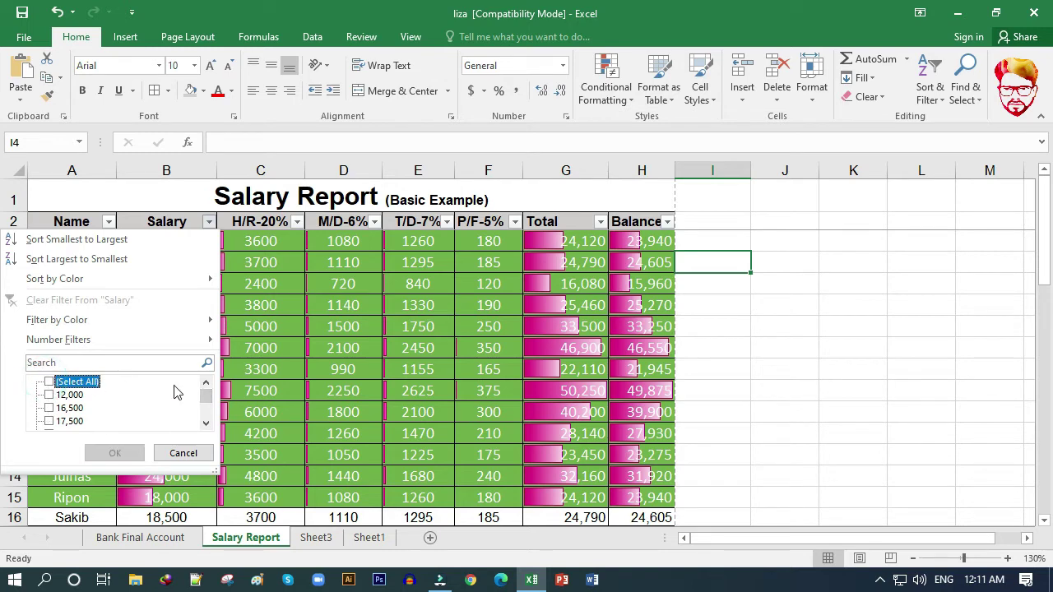
scroll(205, 402, "down", 1)
scroll(206, 403, "down", 2)
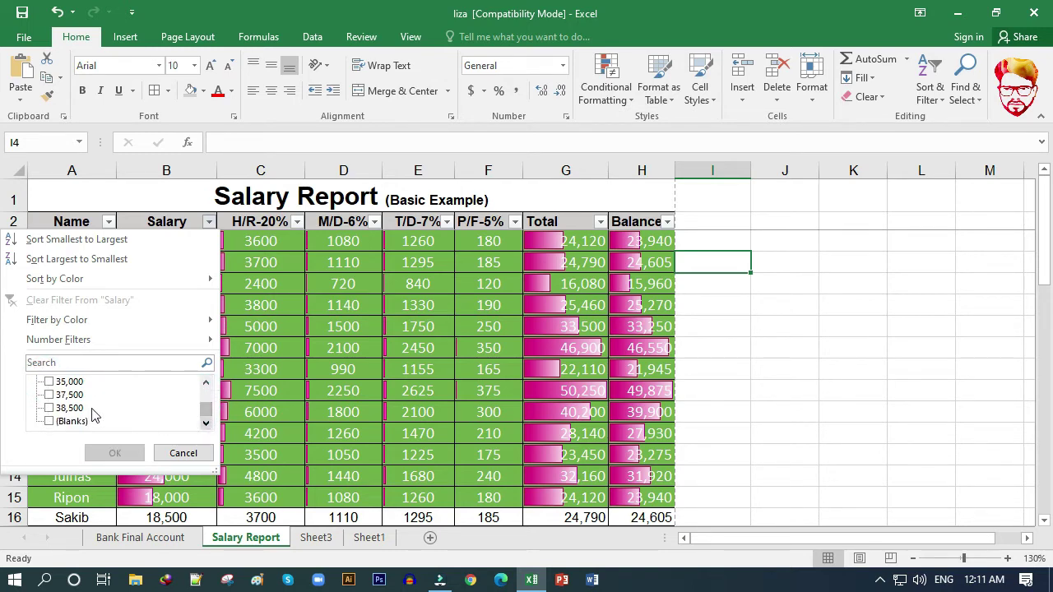
left_click(206, 382)
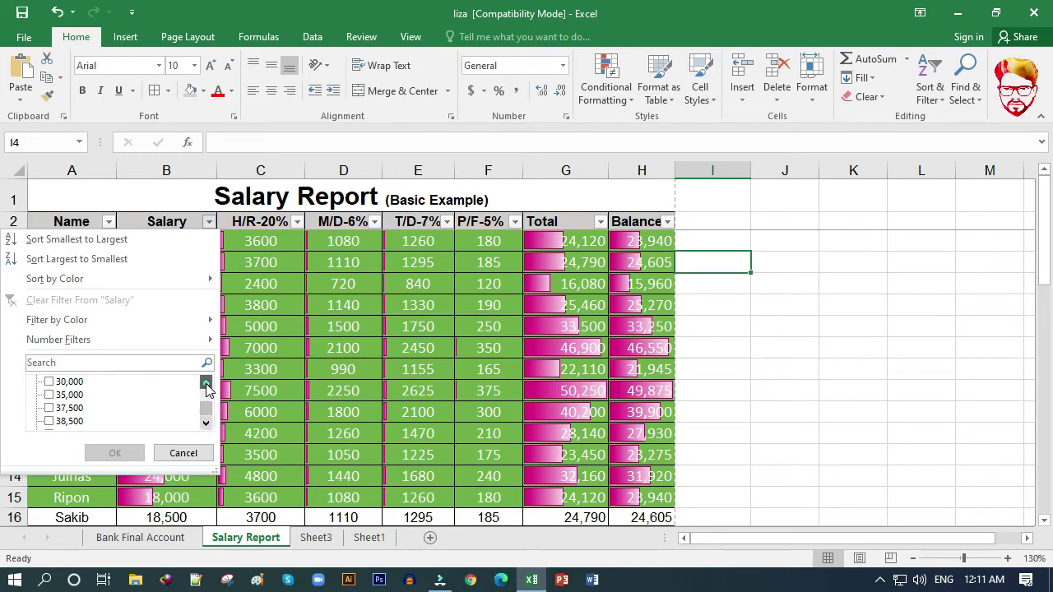
left_click(49, 383)
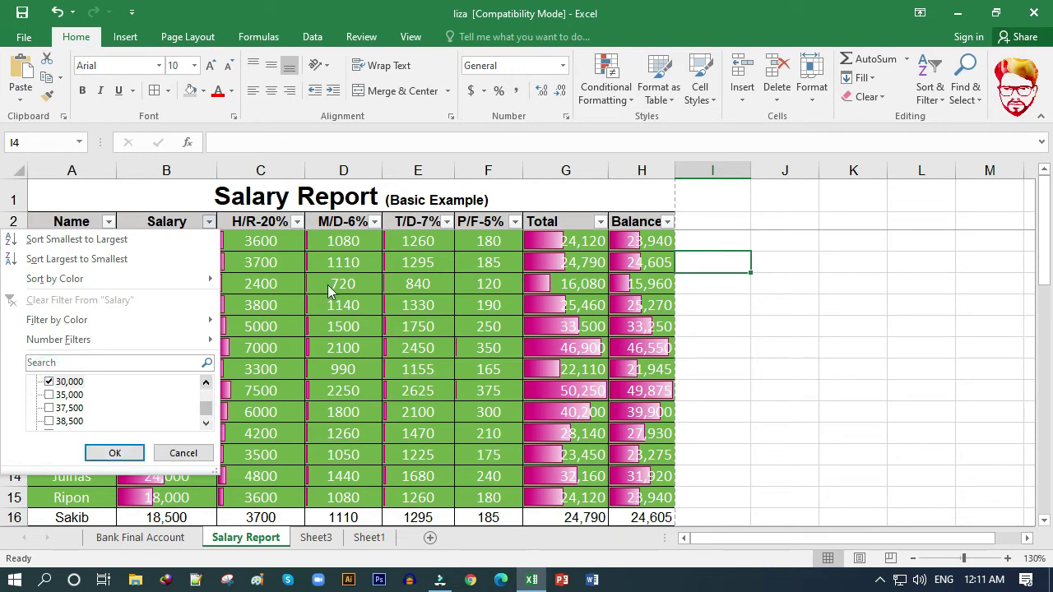
left_click(115, 454)
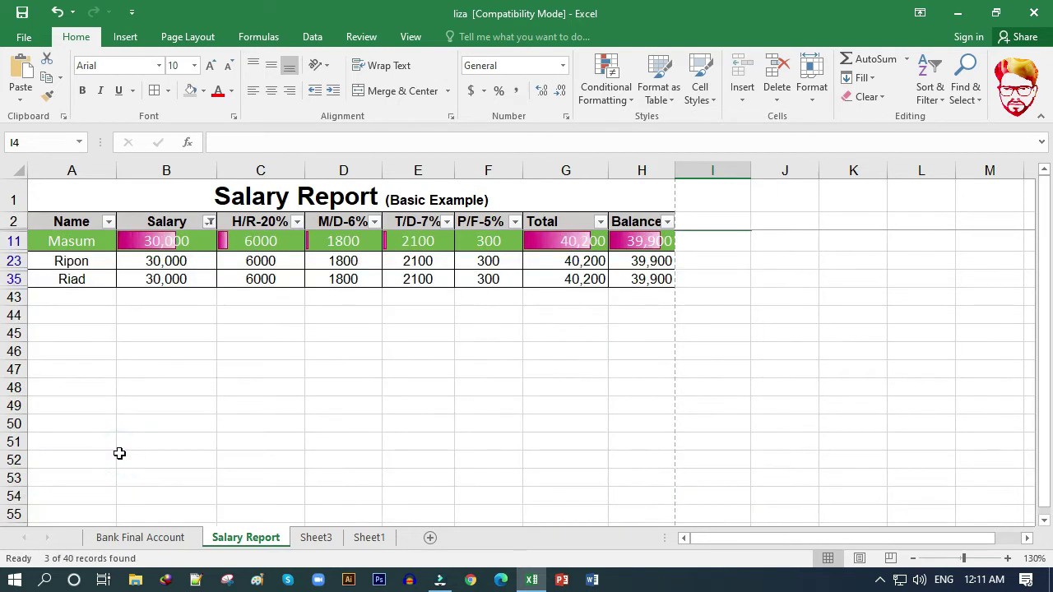
left_click(148, 347)
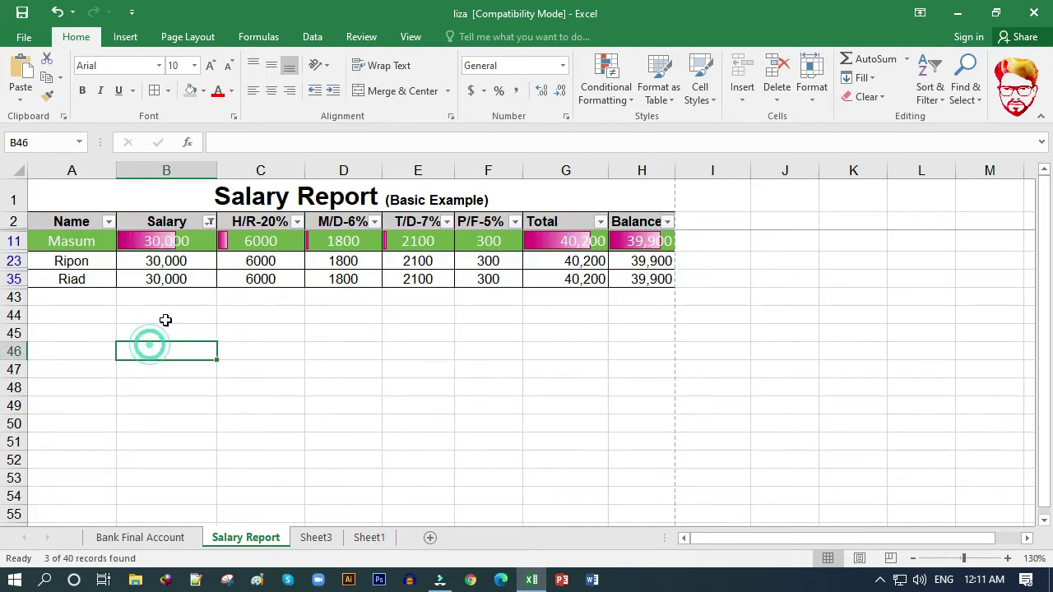
left_click(143, 245)
left_click(160, 262)
left_click(177, 284)
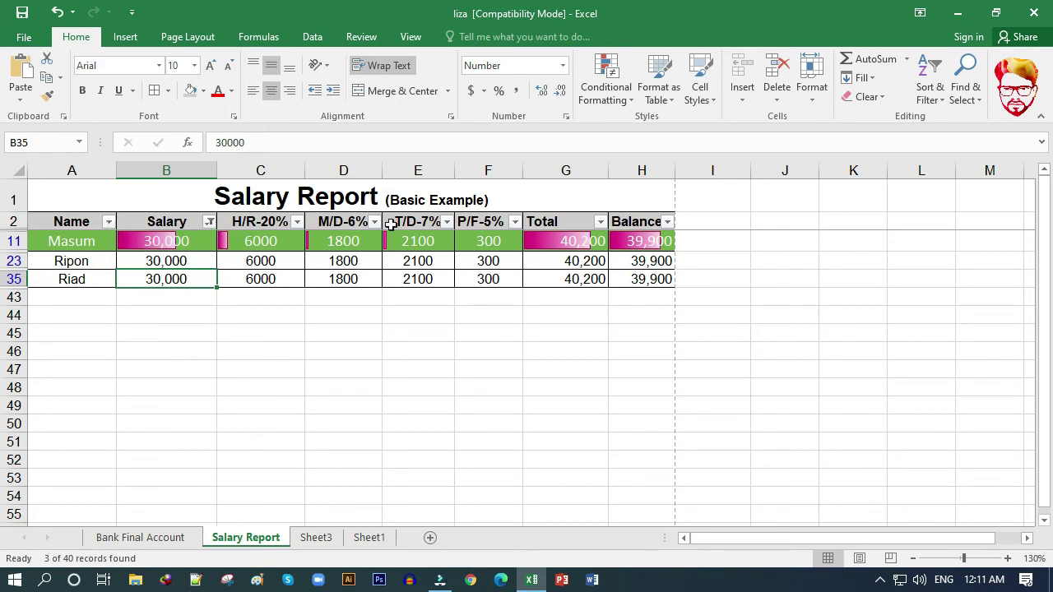
- Recheck Select All in the Salary filter so every row shows again
left_click(667, 223)
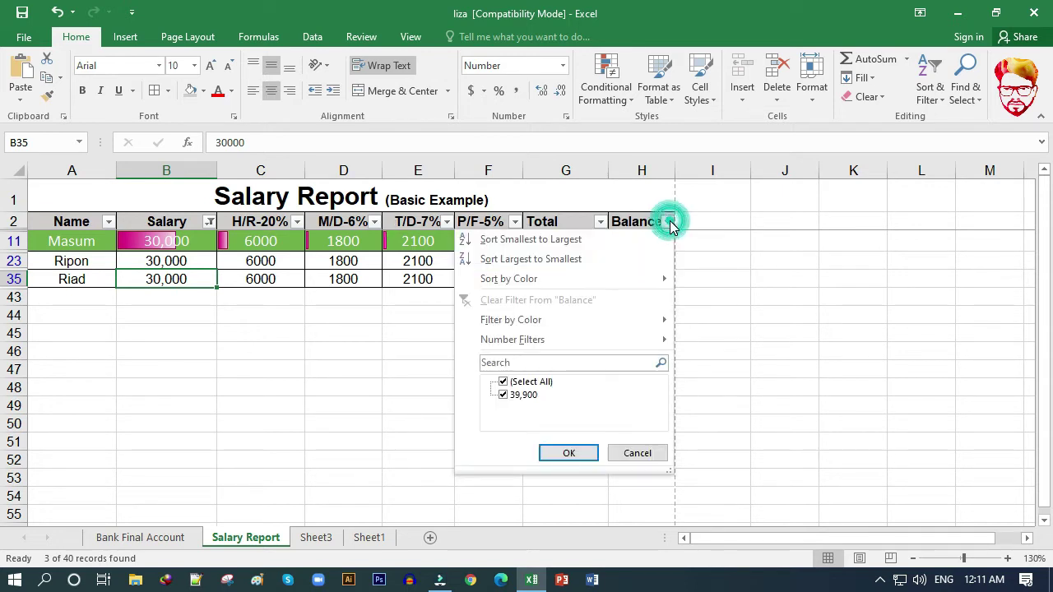
left_click(722, 262)
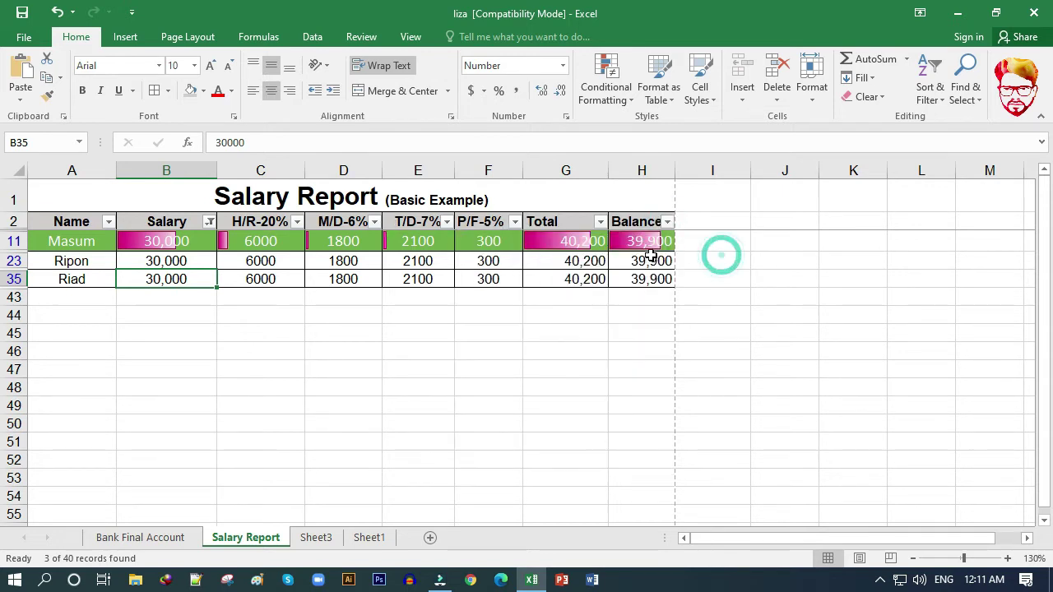
left_click(209, 222)
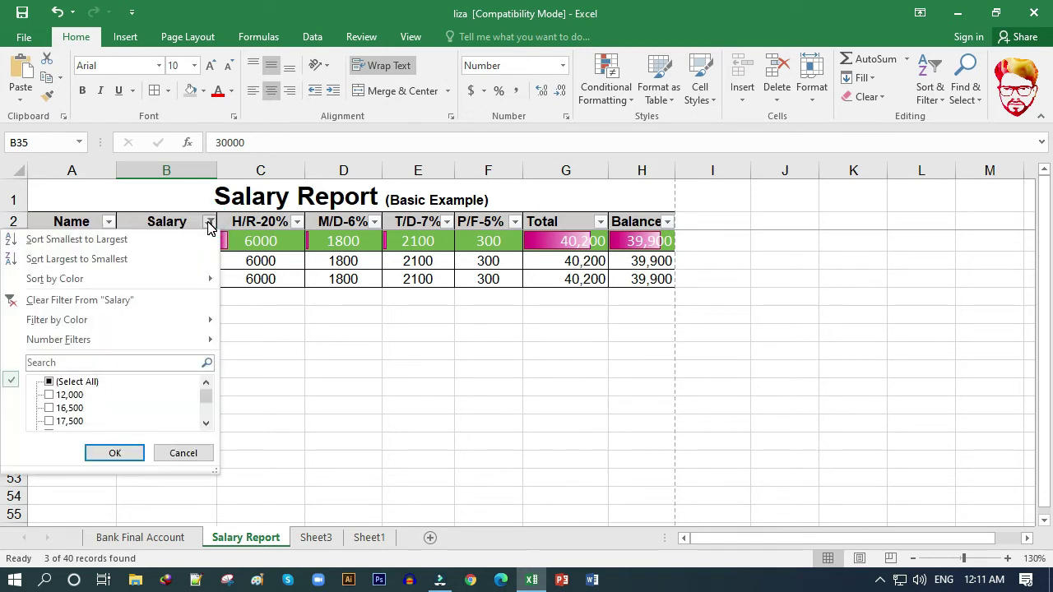
left_click(50, 382)
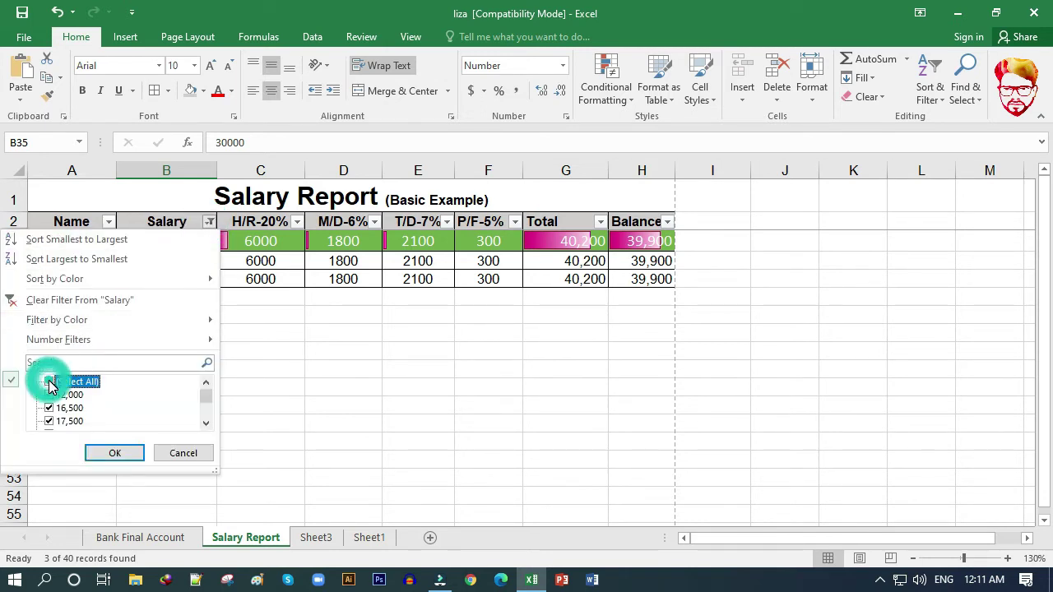
left_click(115, 453)
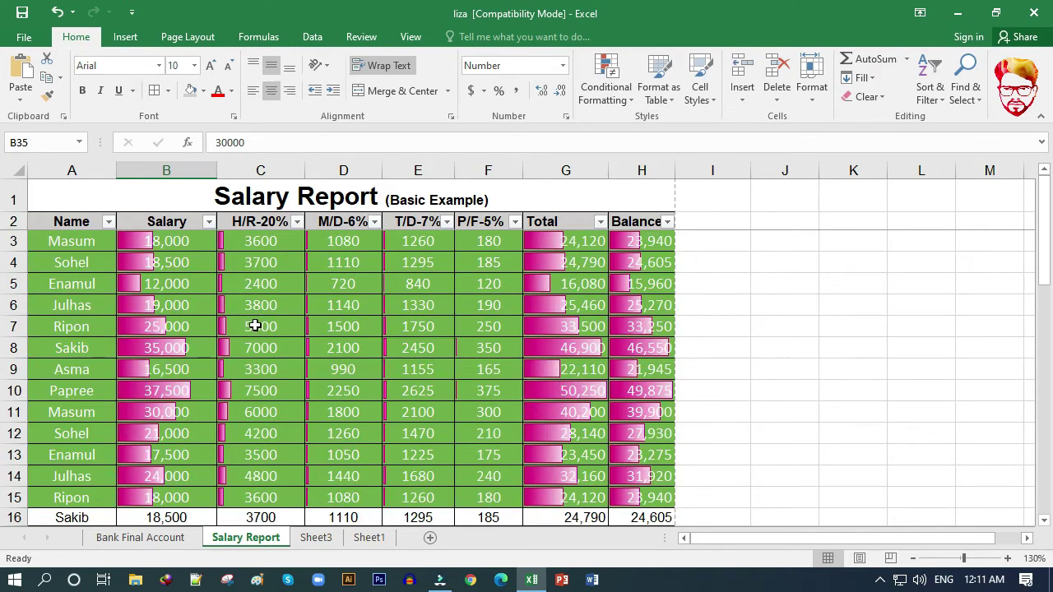
- Select the Salary values from B3 down to B15
left_click(231, 321)
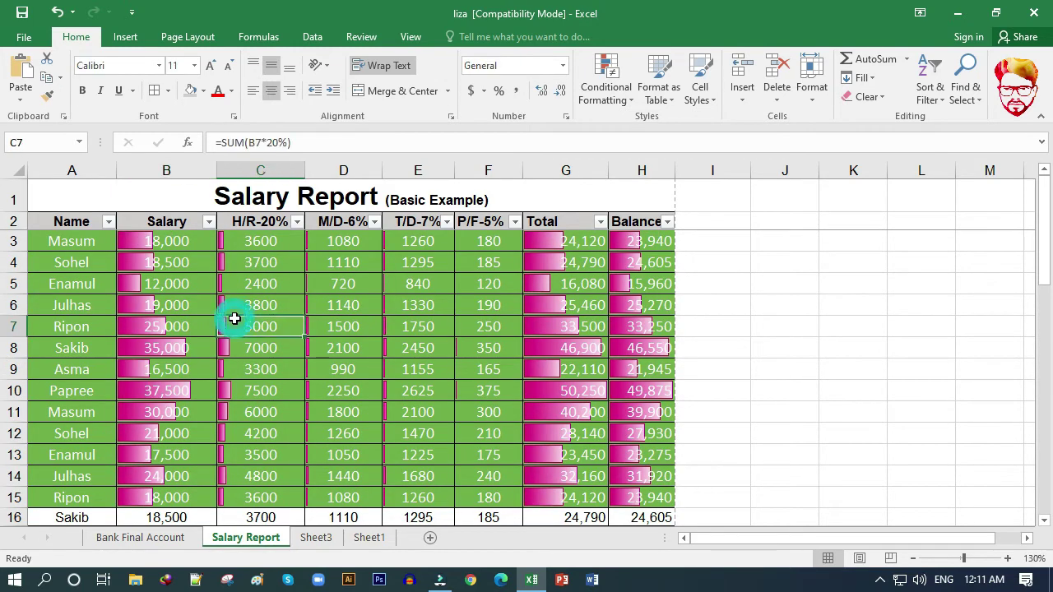
left_click(931, 94)
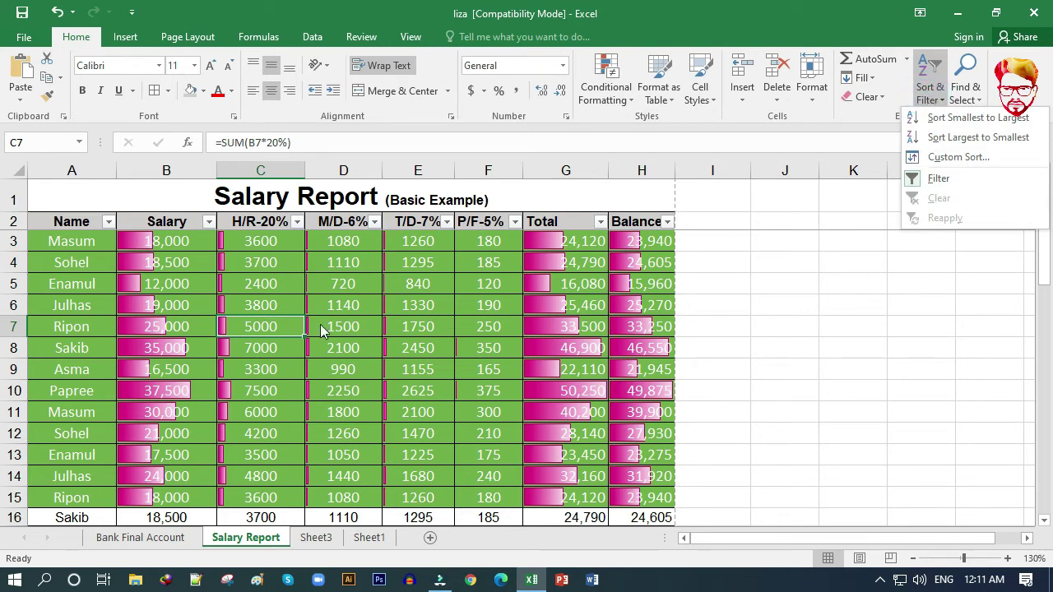
left_click(146, 251)
left_click(156, 241)
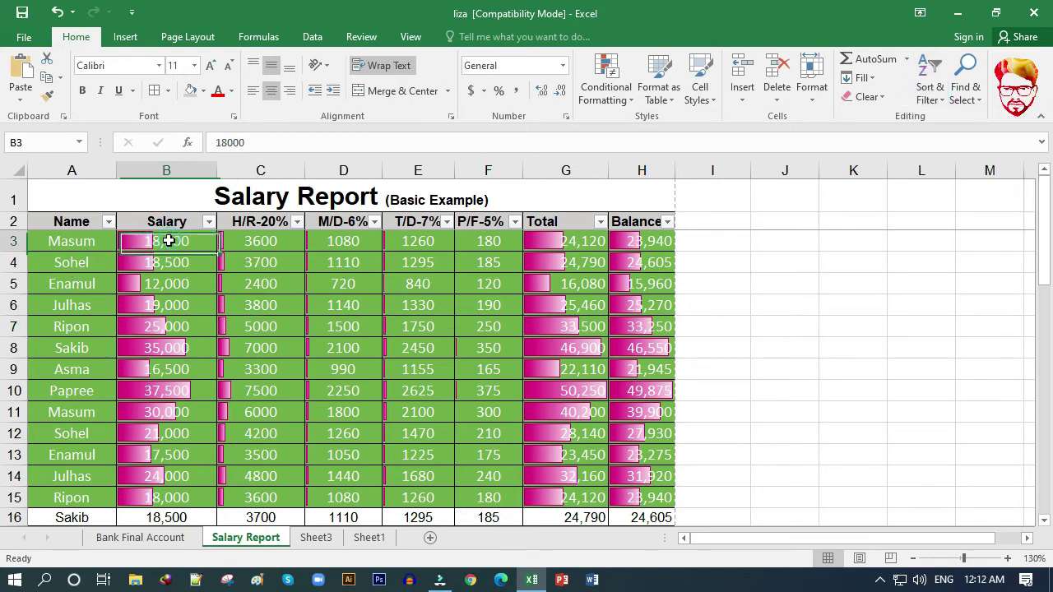
left_click_drag(158, 240, 165, 369)
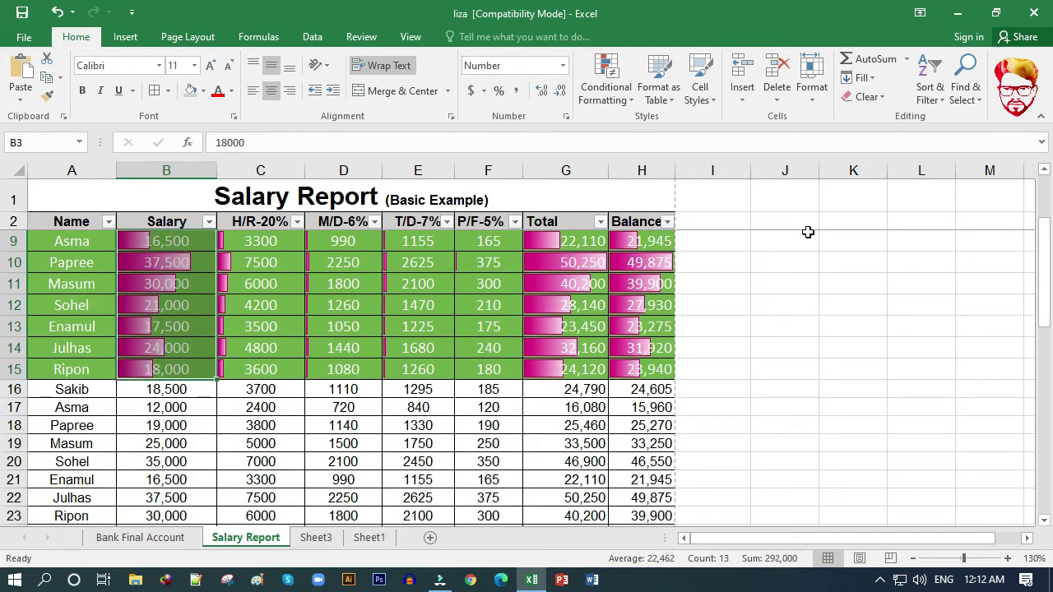
- Sort the selected salaries smallest to largest, continuing with the current selection only
left_click(935, 92)
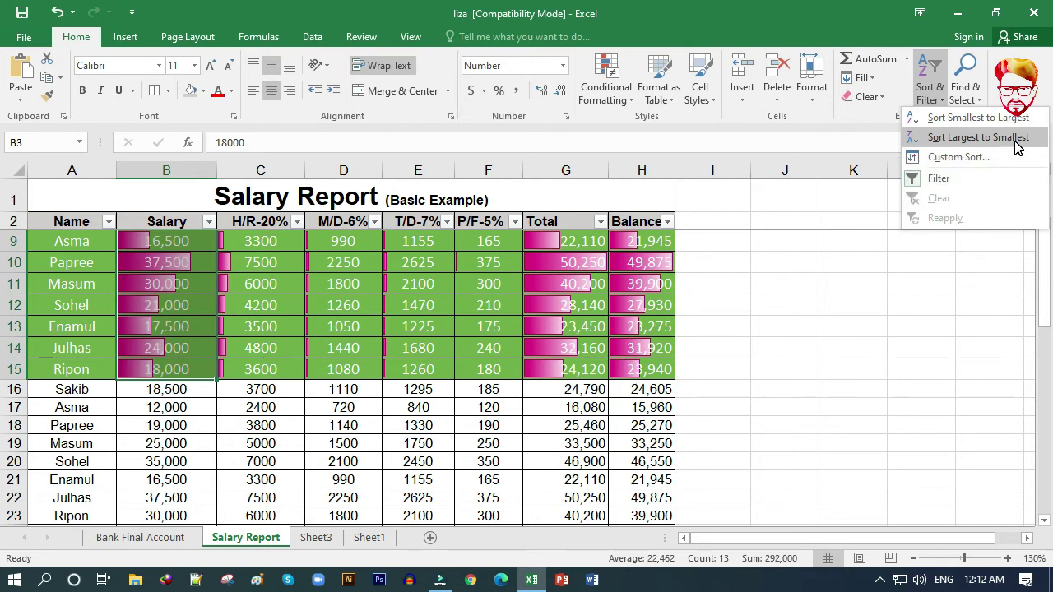
left_click(952, 120)
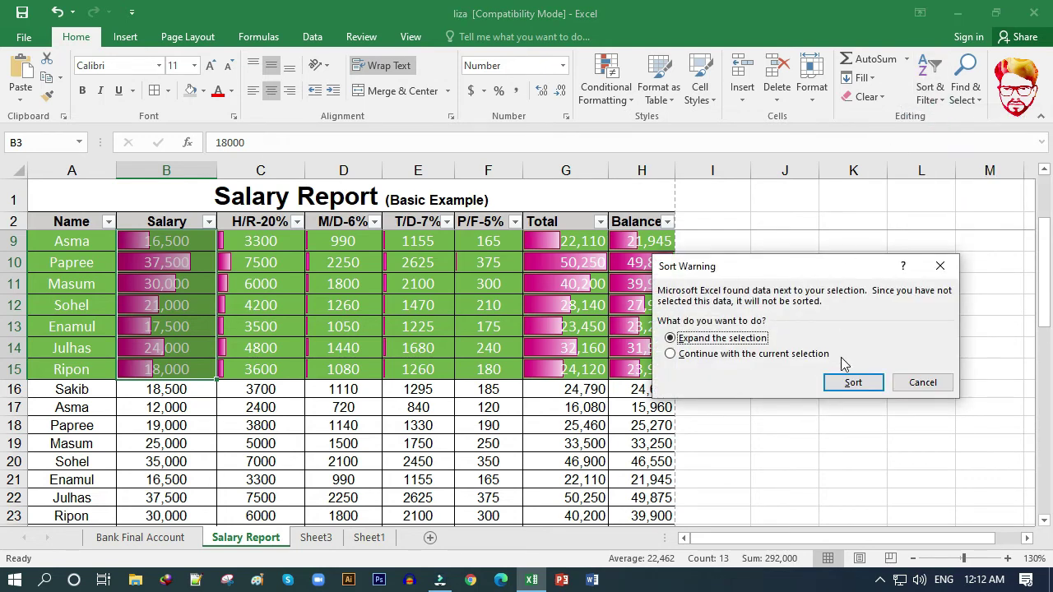
left_click(788, 356)
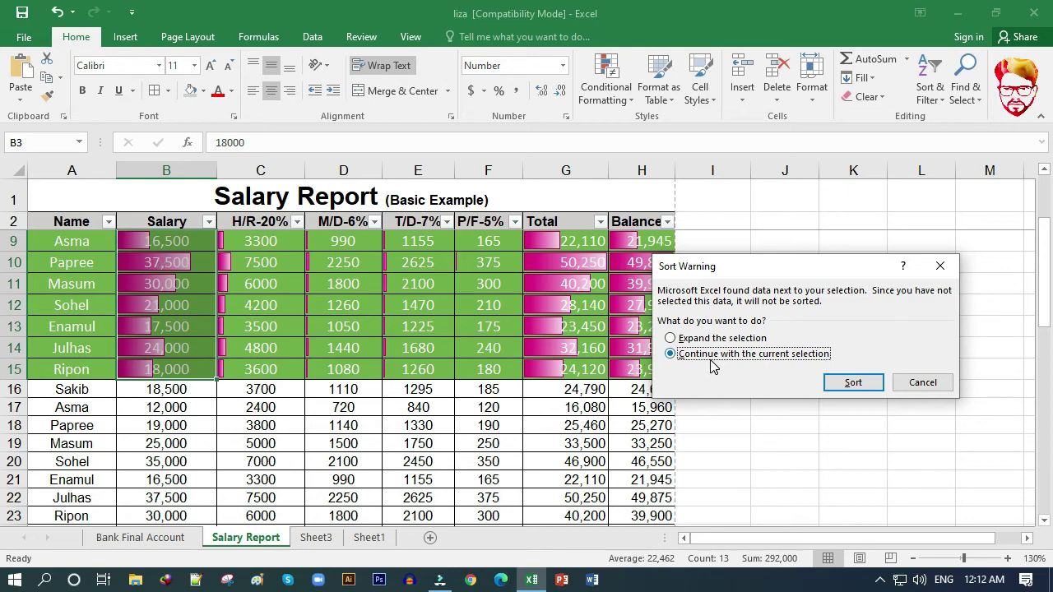
left_click(853, 382)
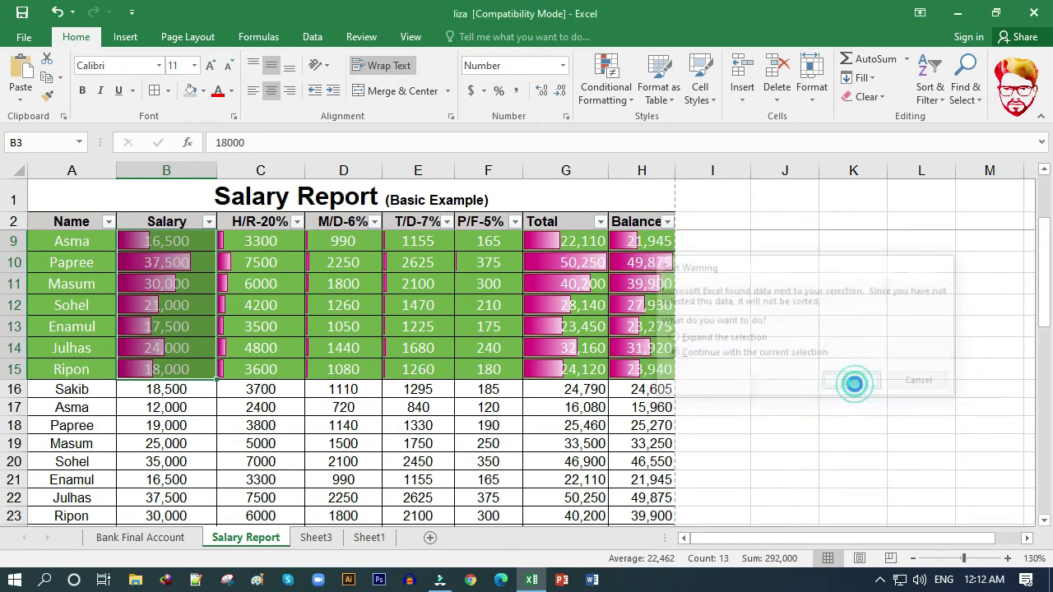
scroll(171, 308, "up", 2)
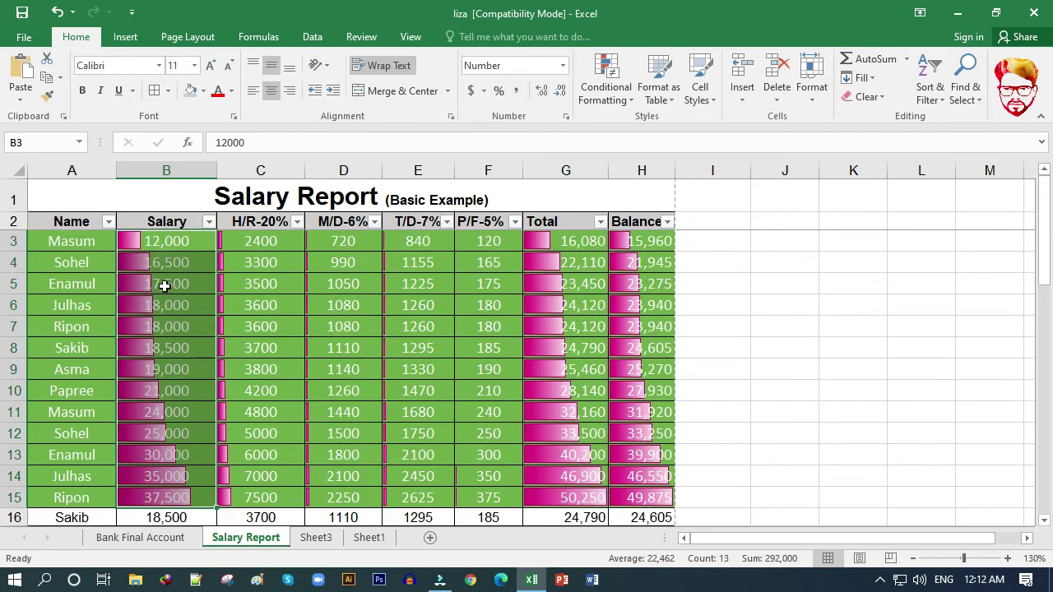
scroll(168, 329, "down", 1)
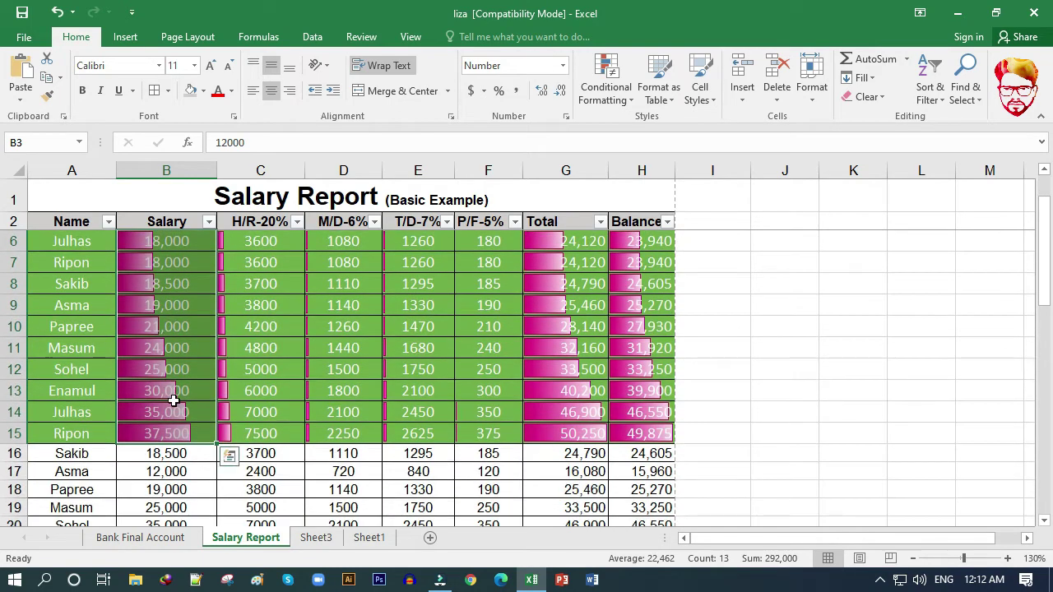
scroll(176, 364, "up", 1)
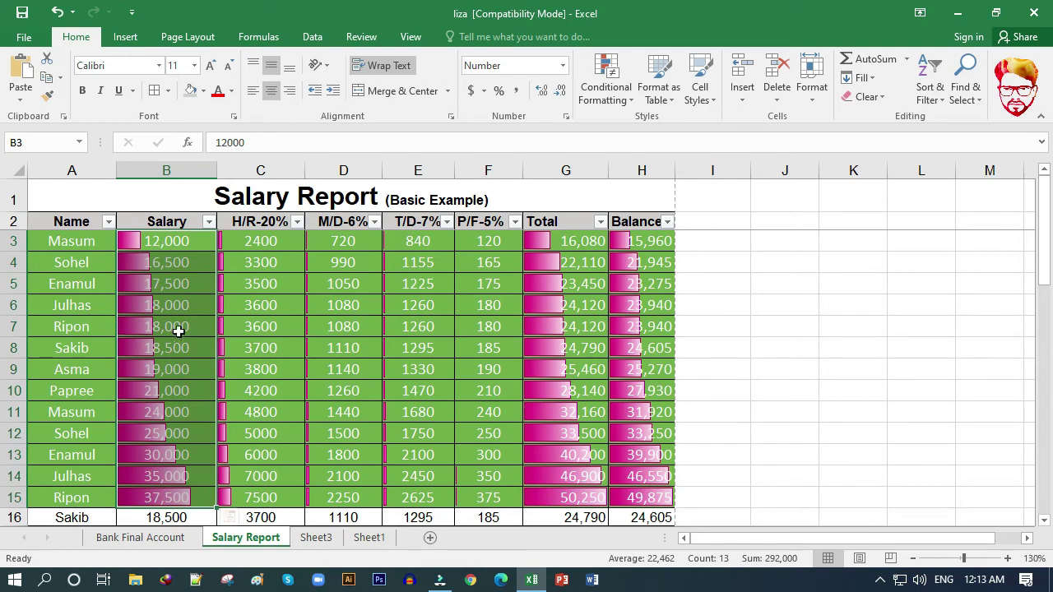
scroll(177, 333, "down", 1)
scroll(169, 362, "down", 1)
scroll(161, 386, "up", 1)
scroll(157, 385, "up", 1)
- Use Find to search for 21000, landing on cell B10
left_click(927, 99)
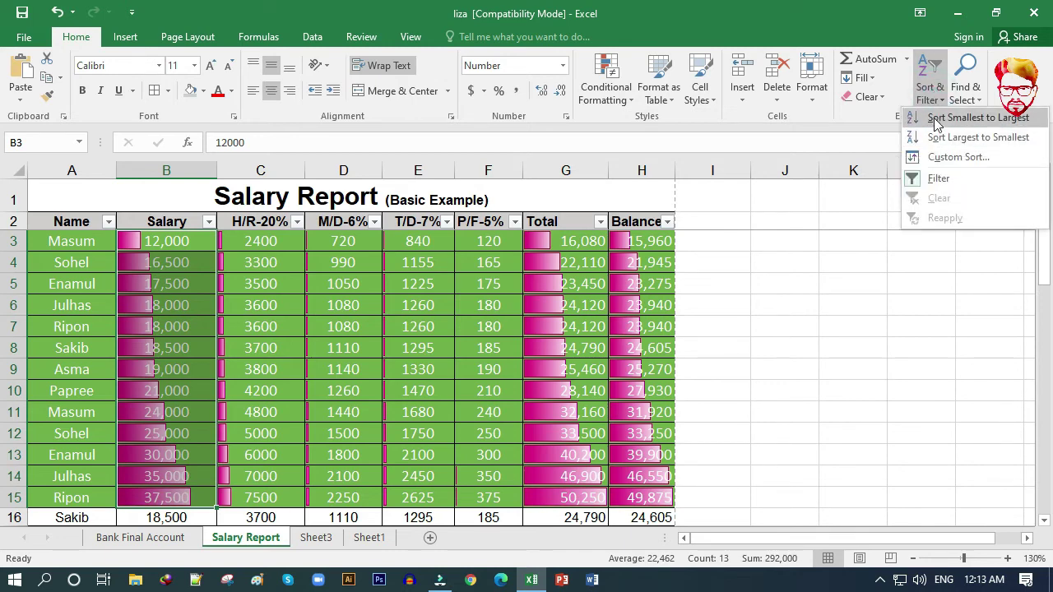
left_click(998, 74)
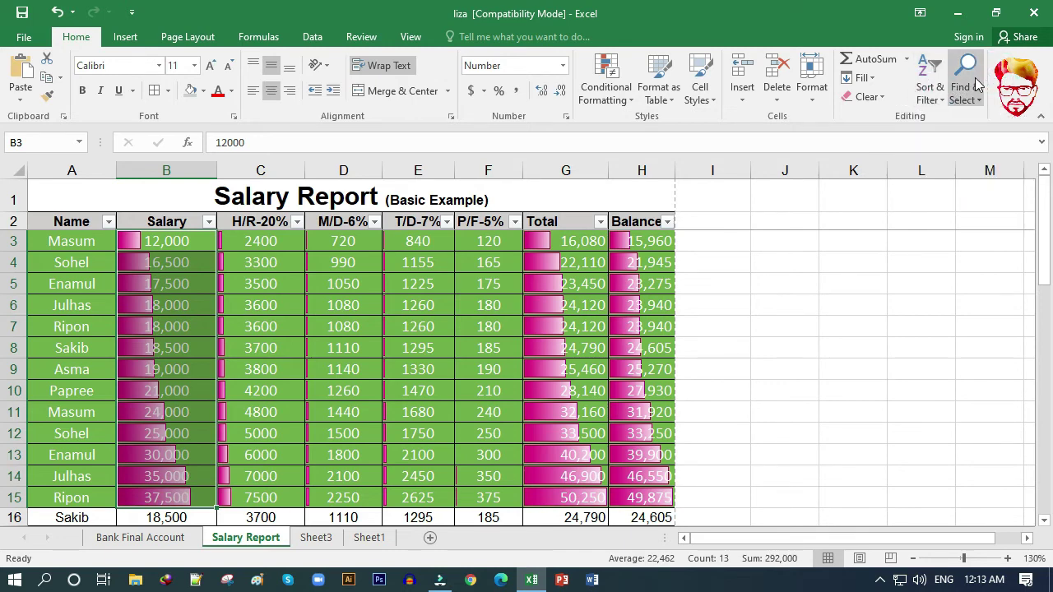
left_click(969, 76)
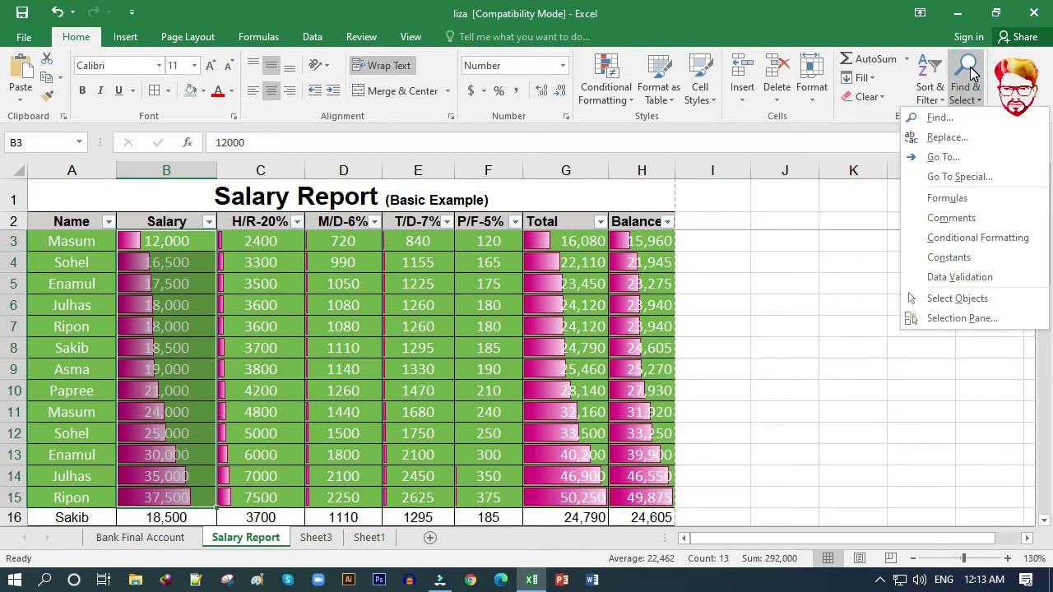
left_click(953, 119)
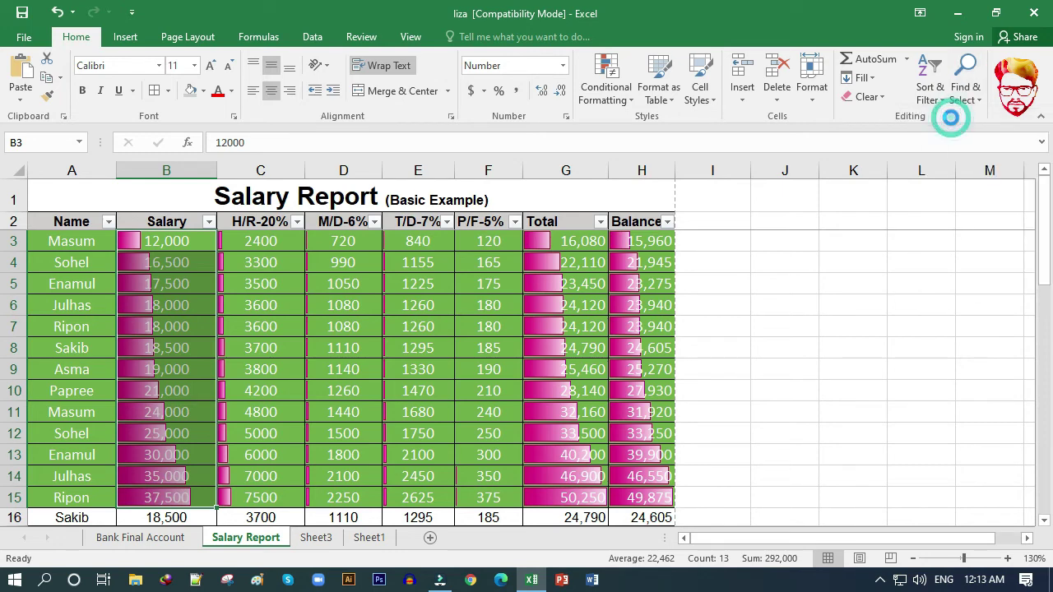
left_click(729, 339)
type("21000")
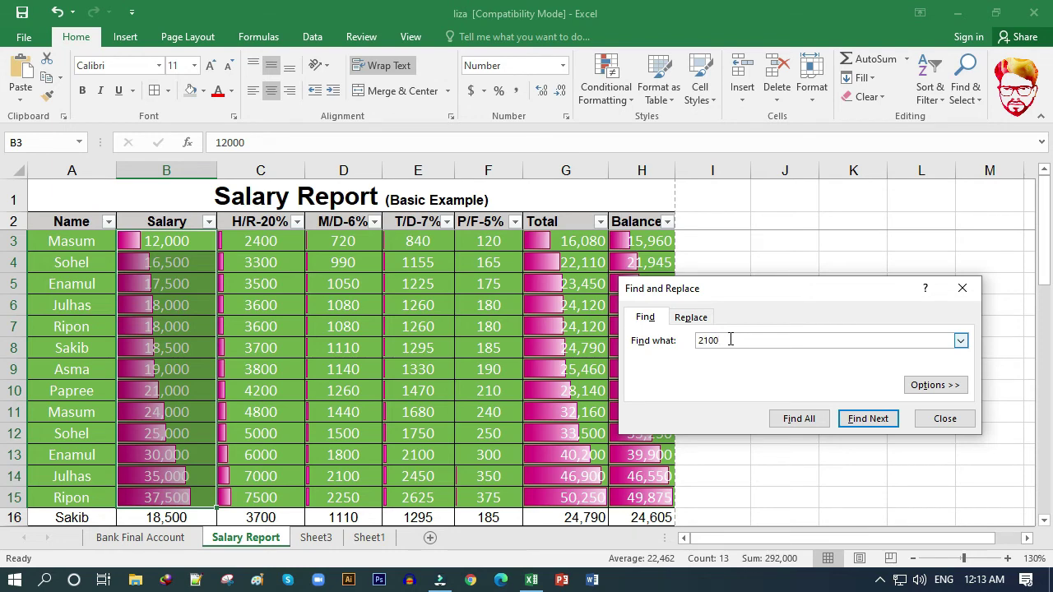
left_click(860, 419)
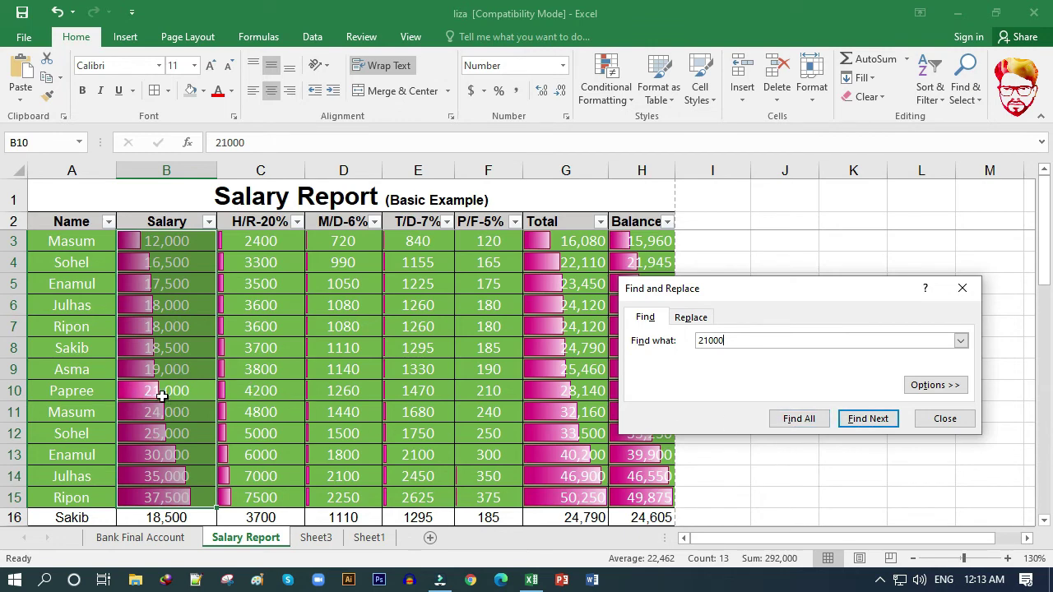
- Search for further 21000 matches, then close the Find and Replace dialog
left_click(764, 340)
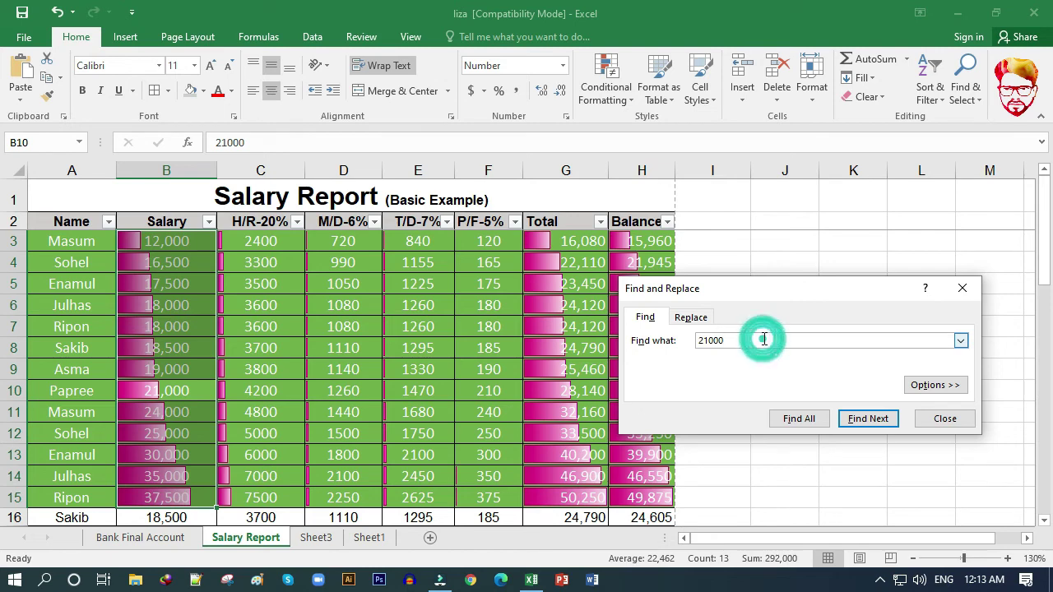
left_click(863, 419)
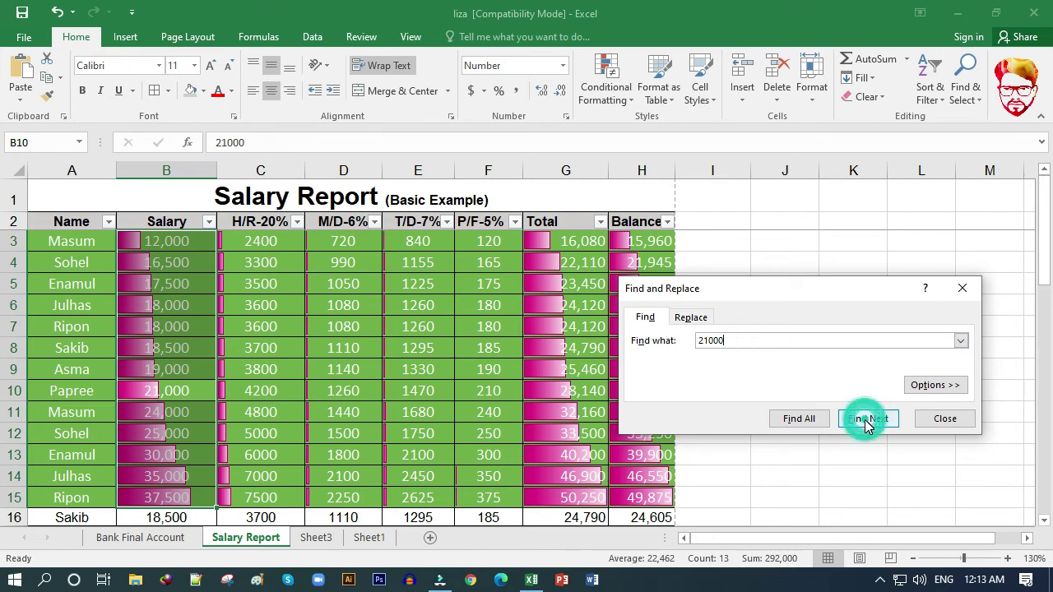
left_click(866, 422)
left_click(865, 421)
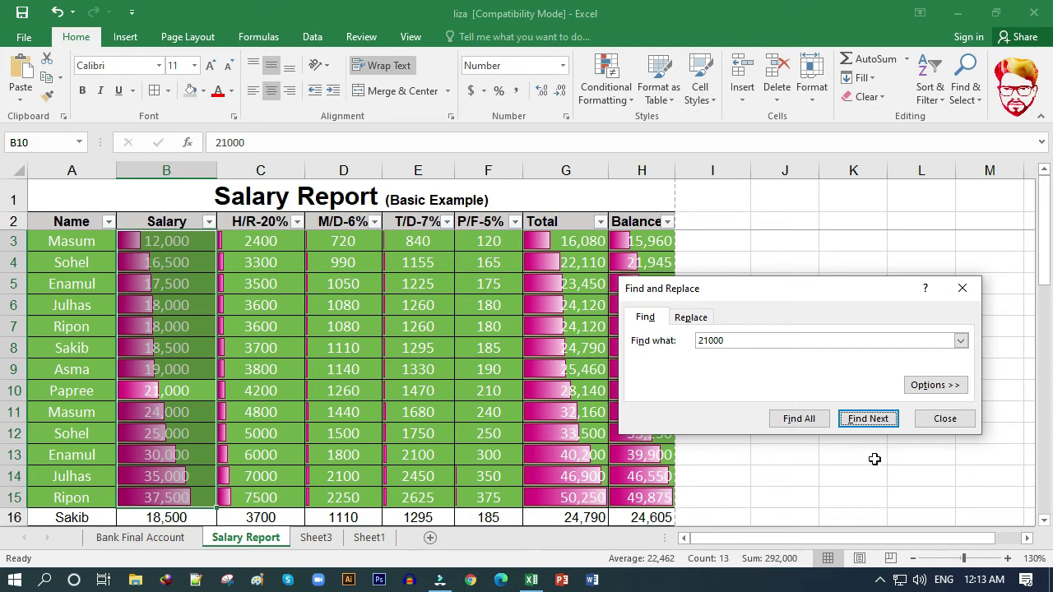
left_click(961, 420)
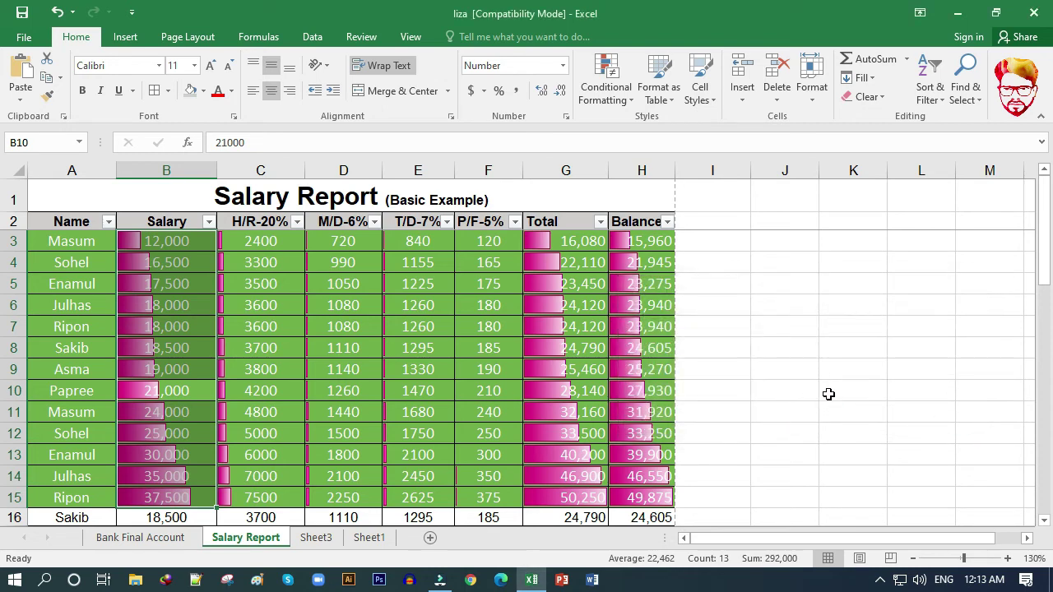
left_click(832, 393)
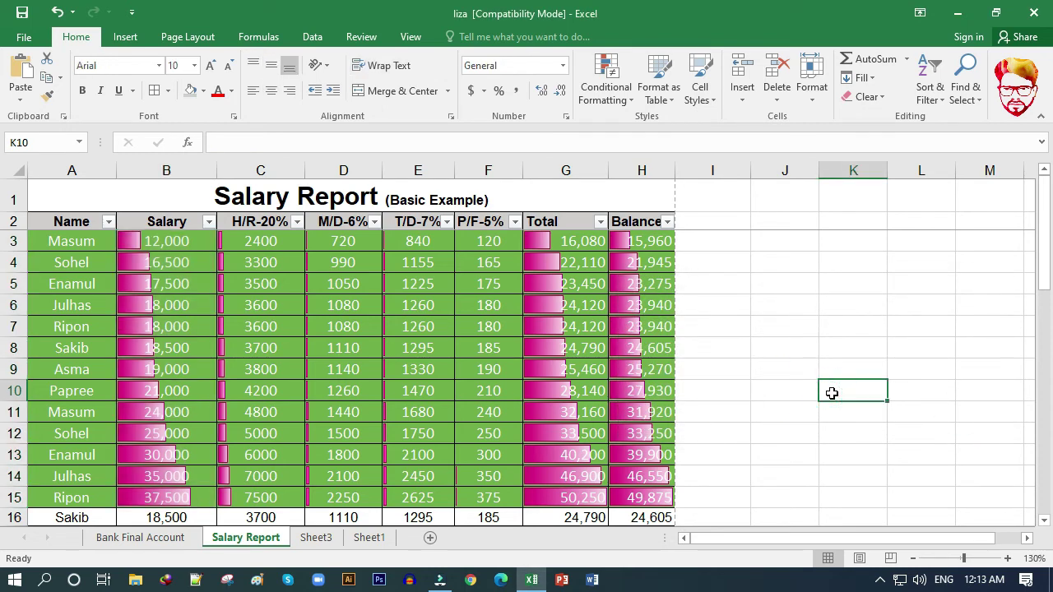
- Search for 3000 and step through the 30,000 matches at B13, B23 and B35
left_click(966, 86)
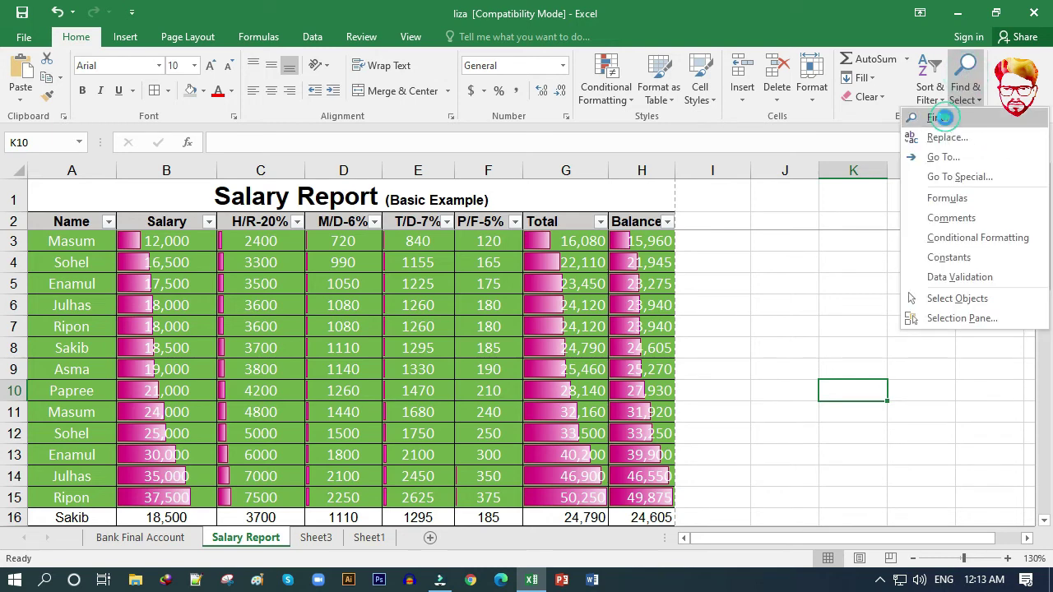
left_click(946, 119)
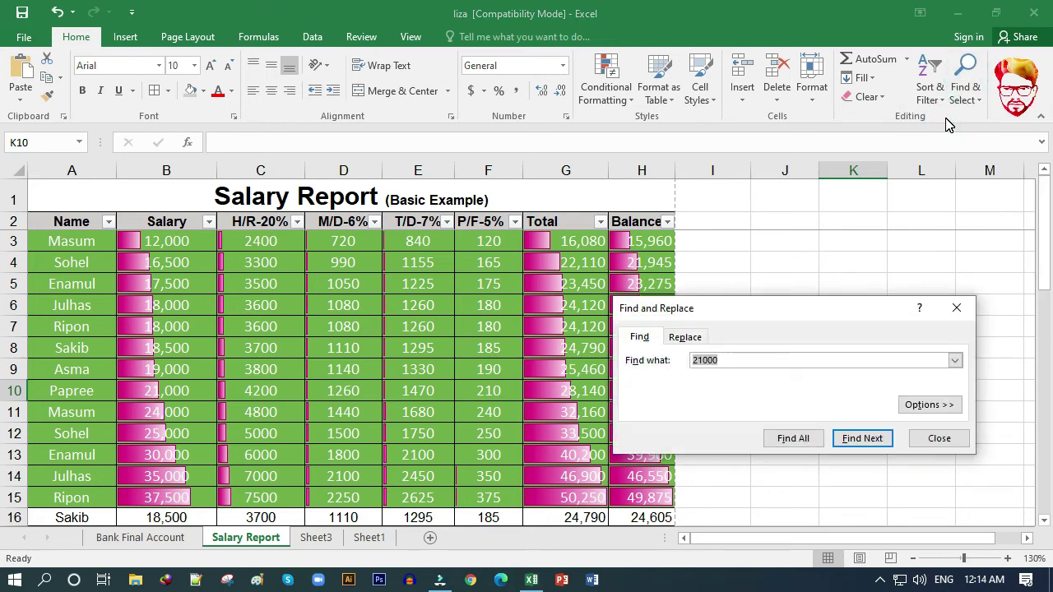
left_click(737, 360)
double_click(761, 359)
type("3000")
left_click(874, 442)
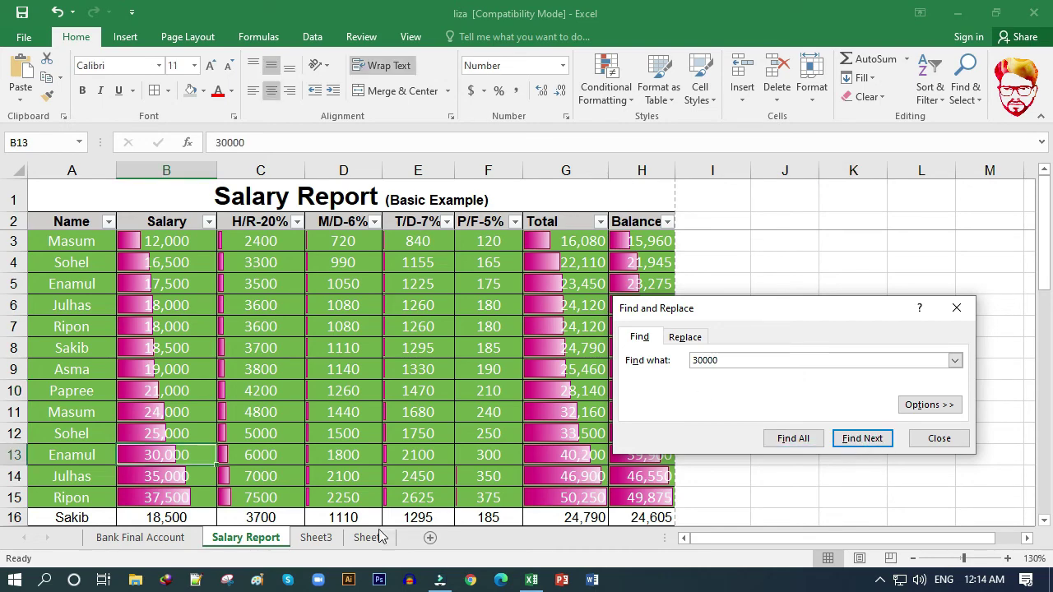
left_click(862, 439)
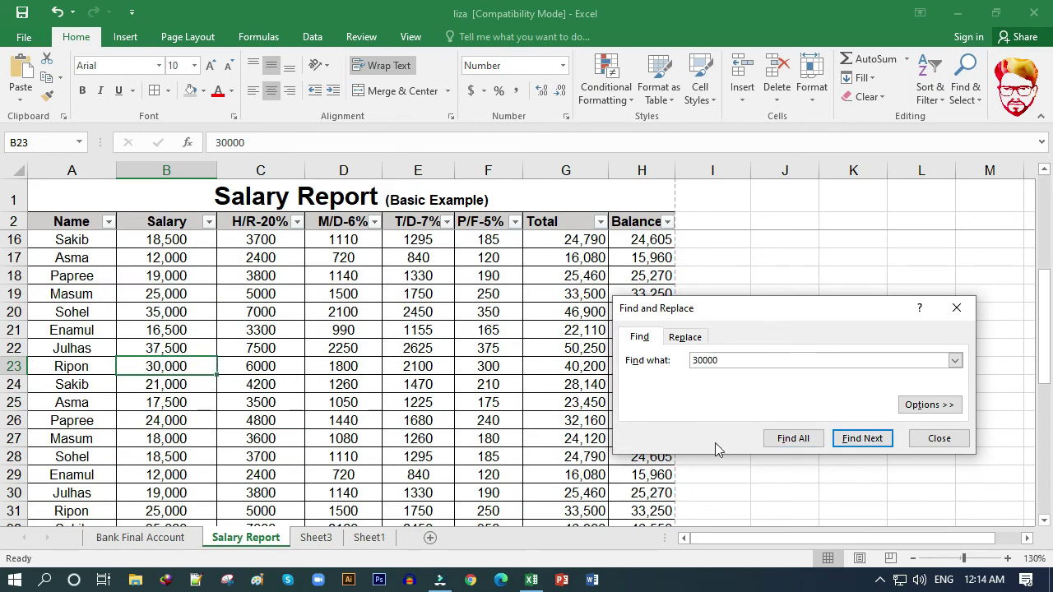
left_click(874, 442)
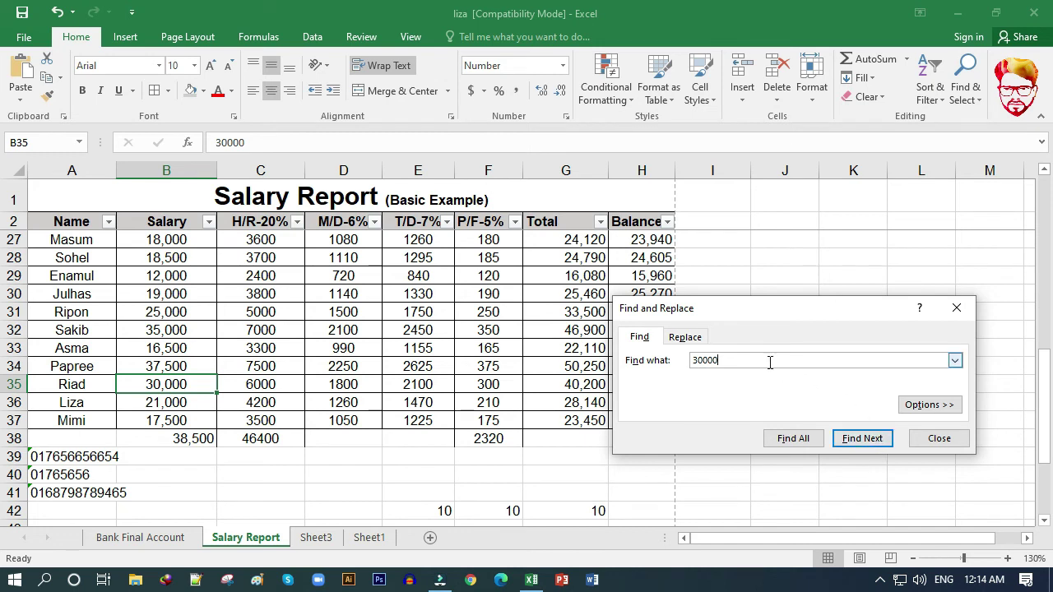
- Replace the search text with 354654, then close the Find dialog
left_click_drag(745, 359, 687, 370)
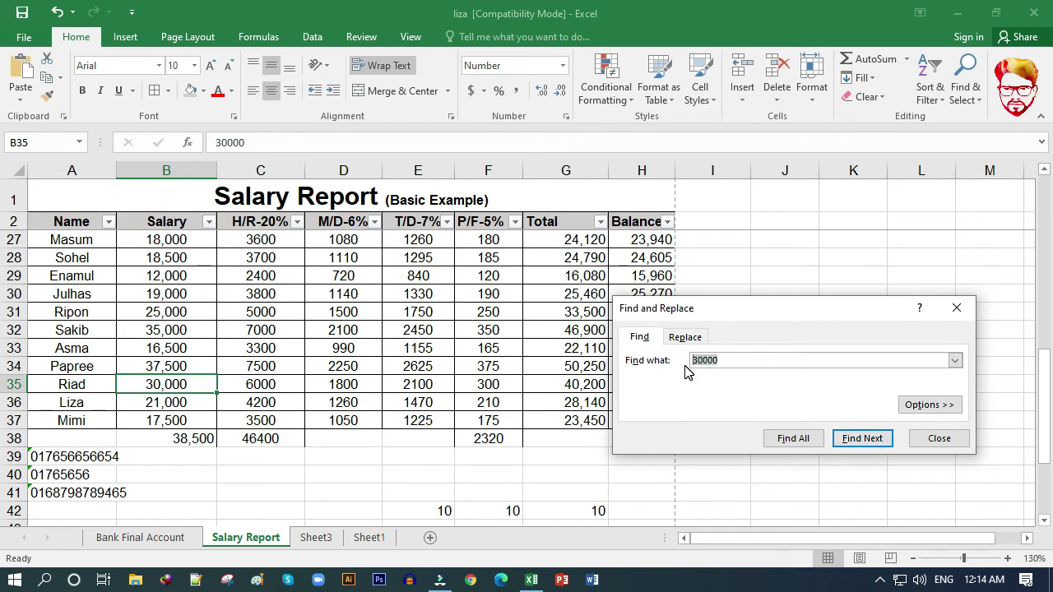
key("BackSpace")
left_click(761, 360)
type("354654")
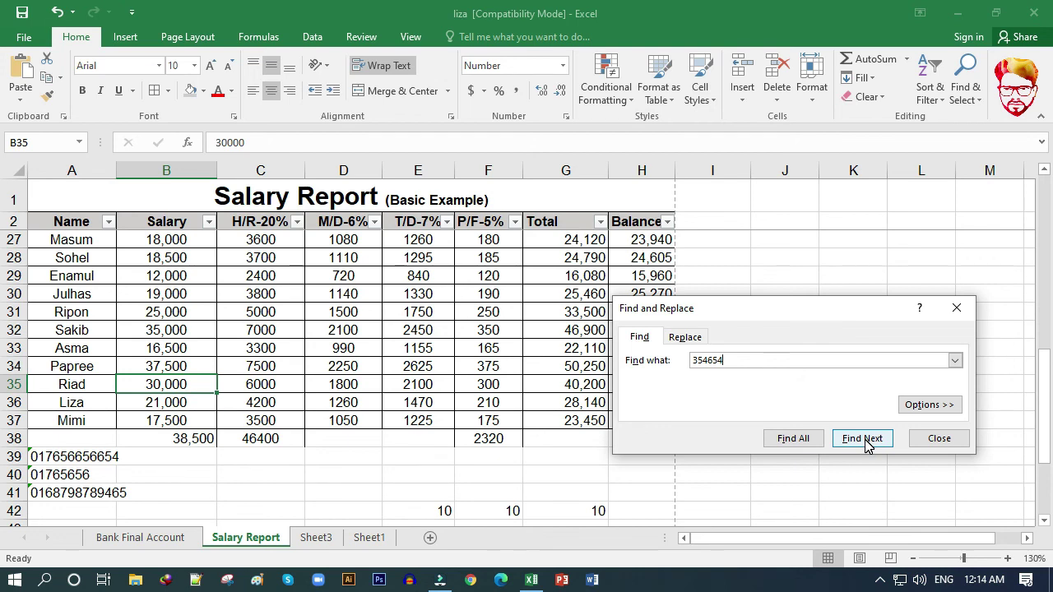
left_click(938, 441)
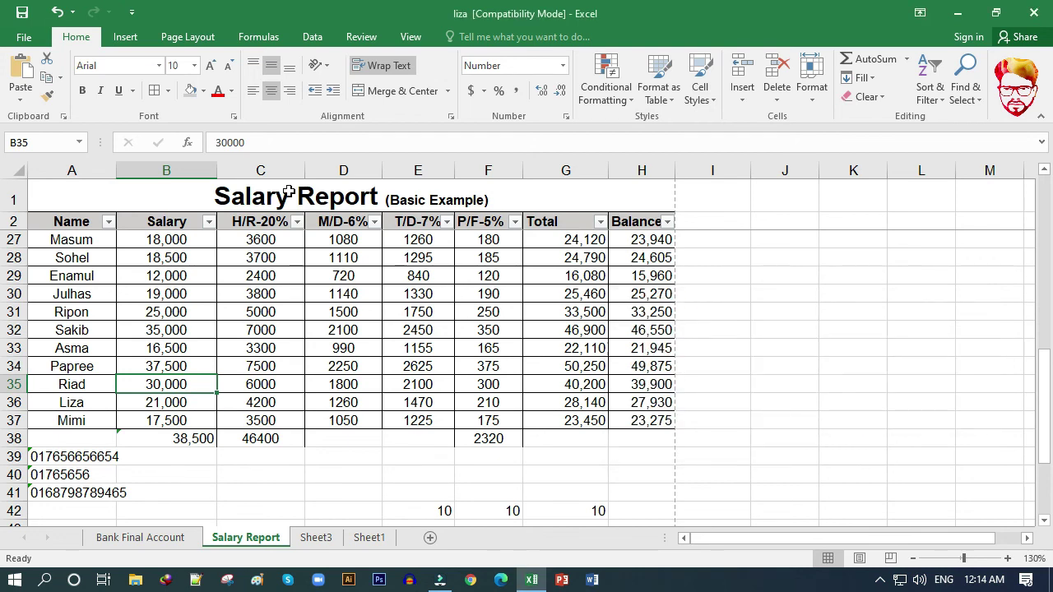